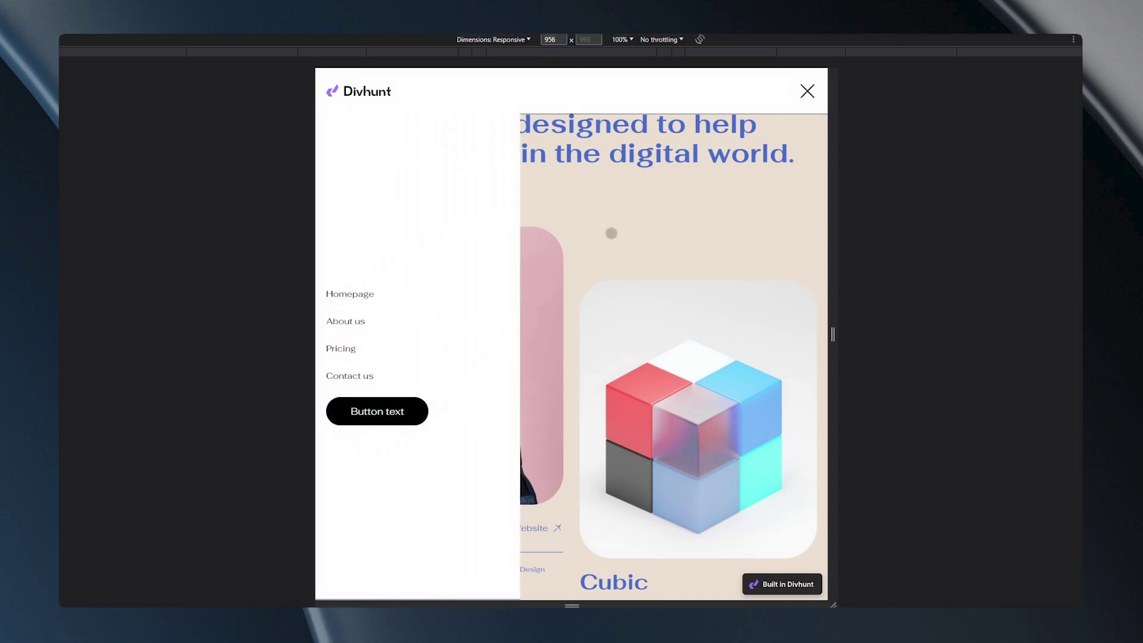
Close the slide-in menu with its X icon and exit the preview back to the homepage editor
left_click(806, 91)
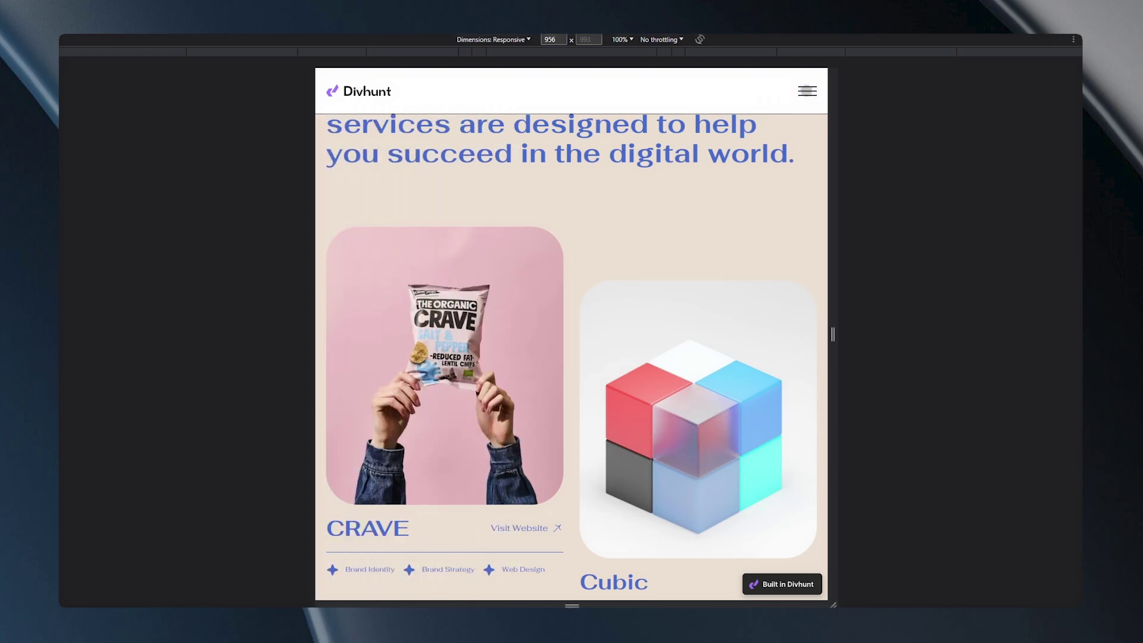
scroll(780, 210, "up", 6)
scroll(780, 214, "up", 10)
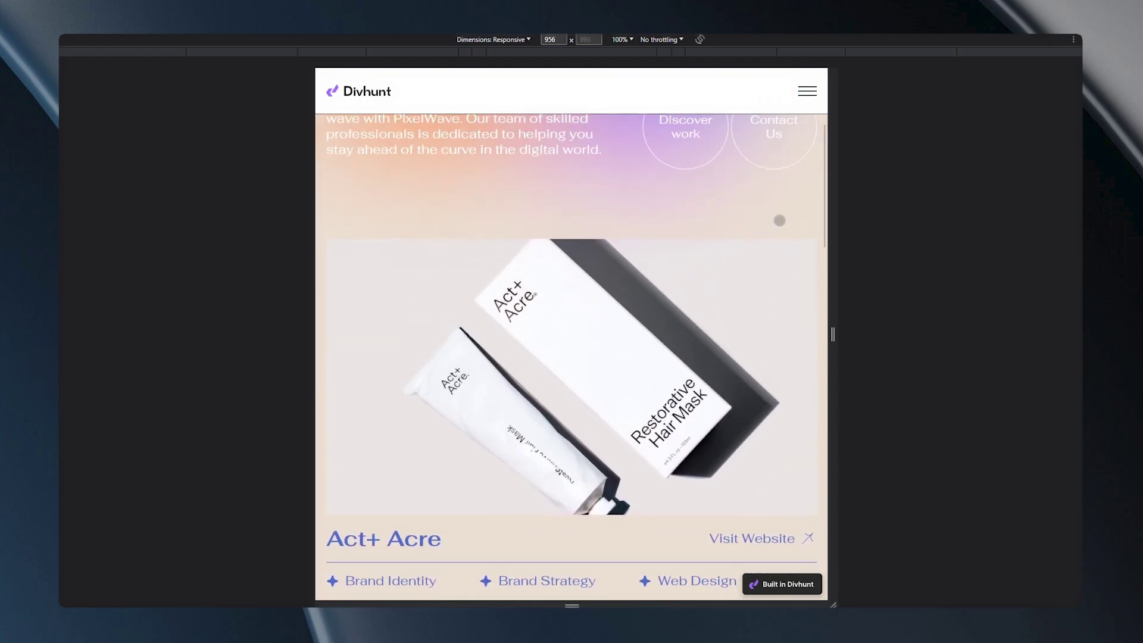
key("Escape")
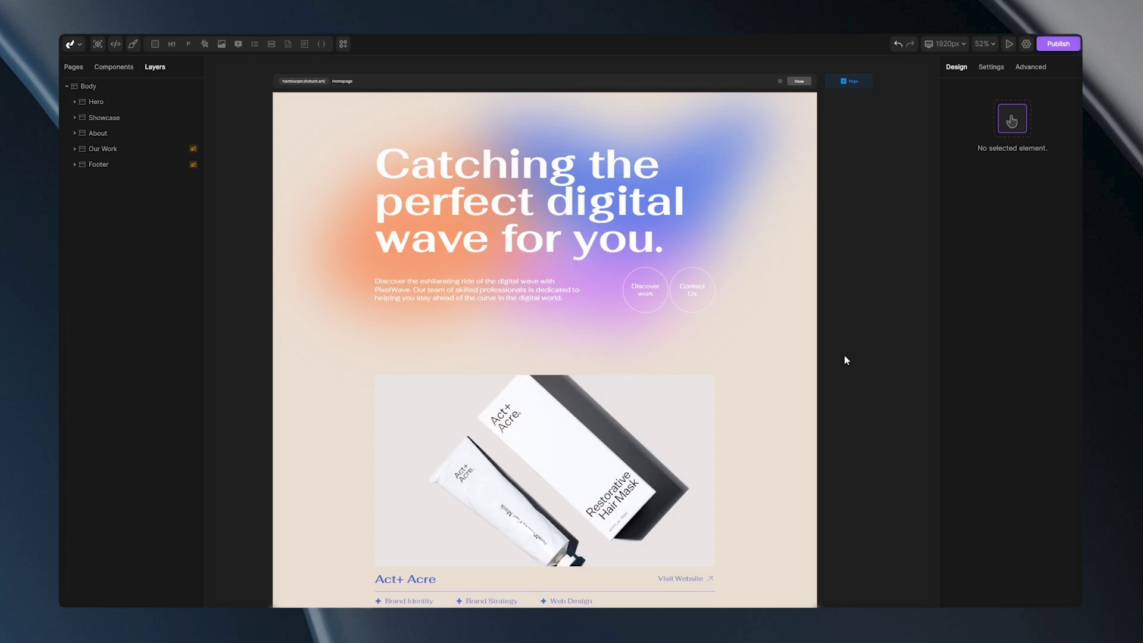
left_click(1027, 44)
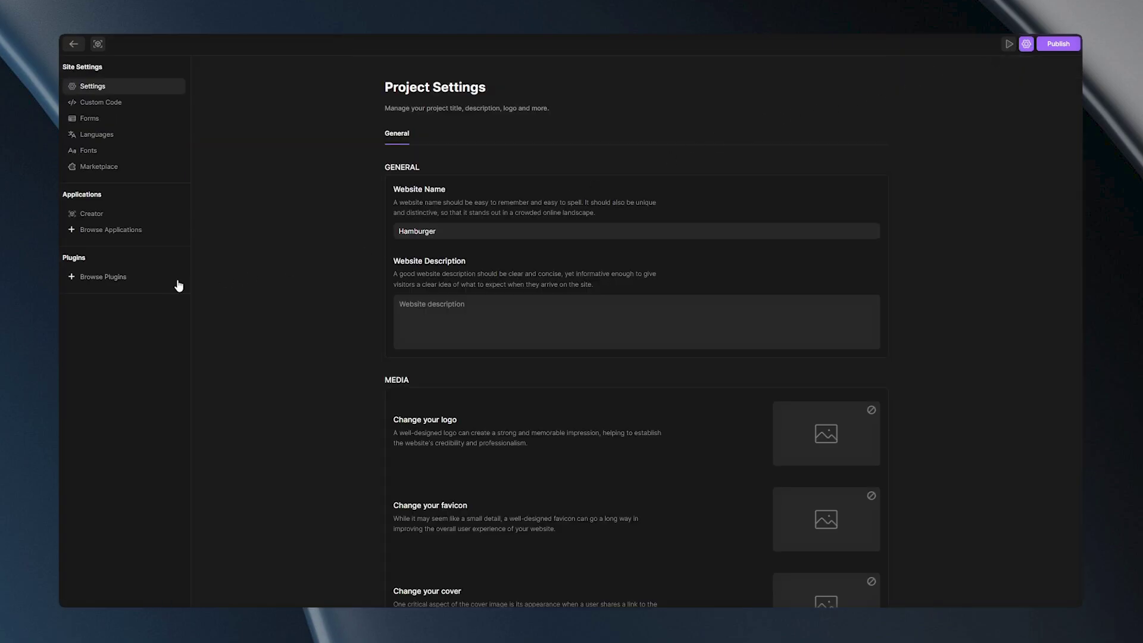
left_click(153, 280)
scroll(255, 311, "down", 1)
scroll(257, 316, "down", 3)
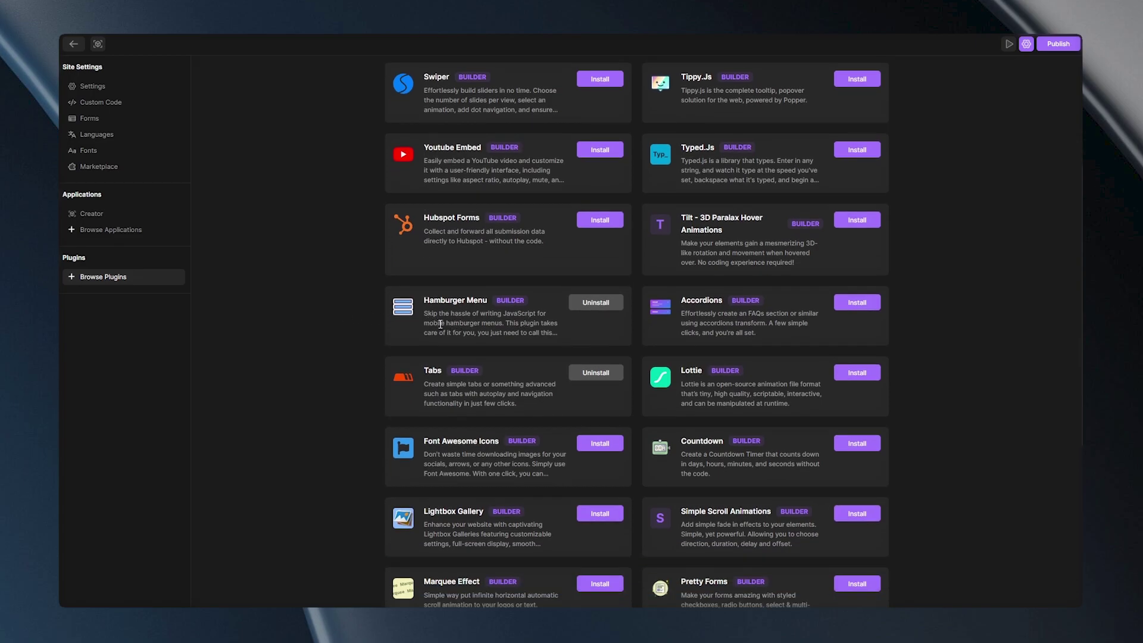
left_click(73, 44)
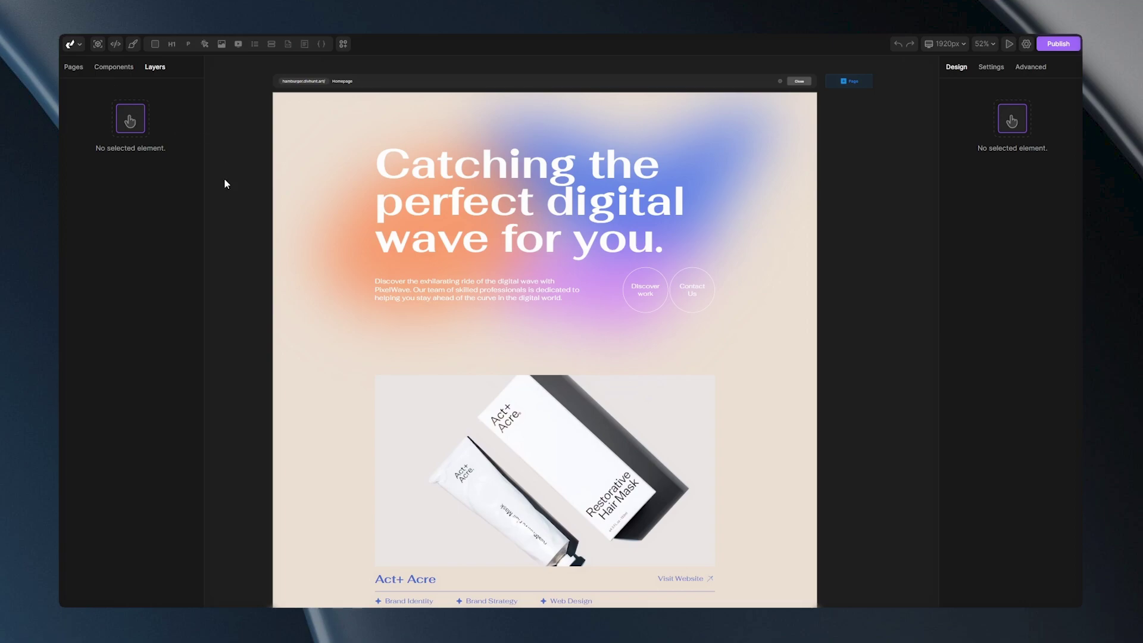
Search the Wireframes library for 'navbar' and place the second navbar onto the page
left_click(344, 45)
left_click(153, 66)
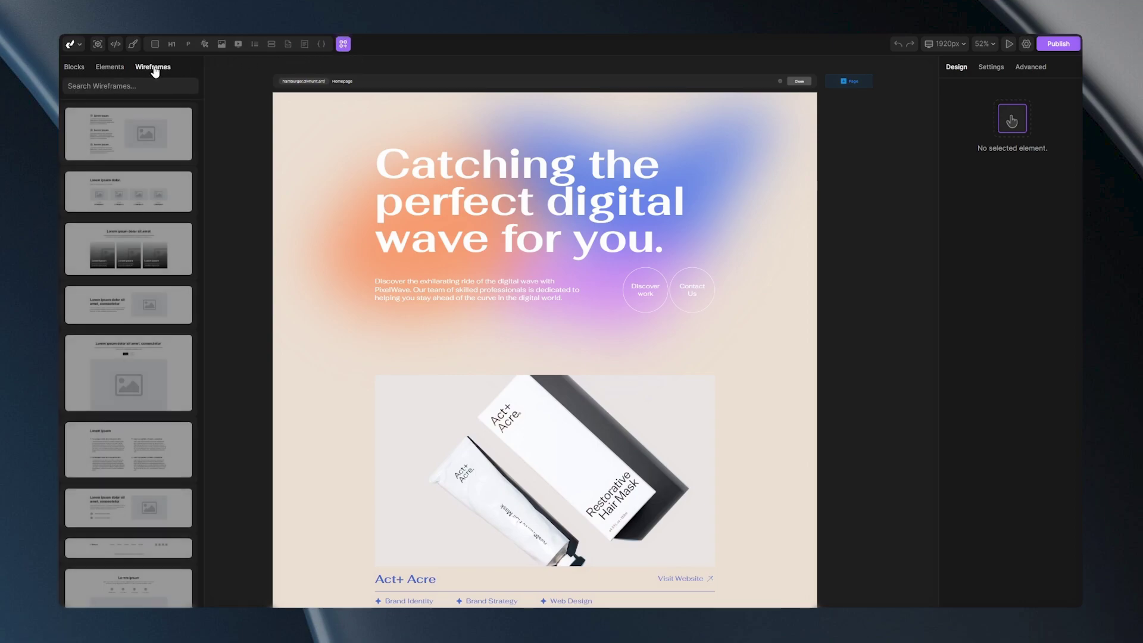
left_click(136, 82)
type("navbar")
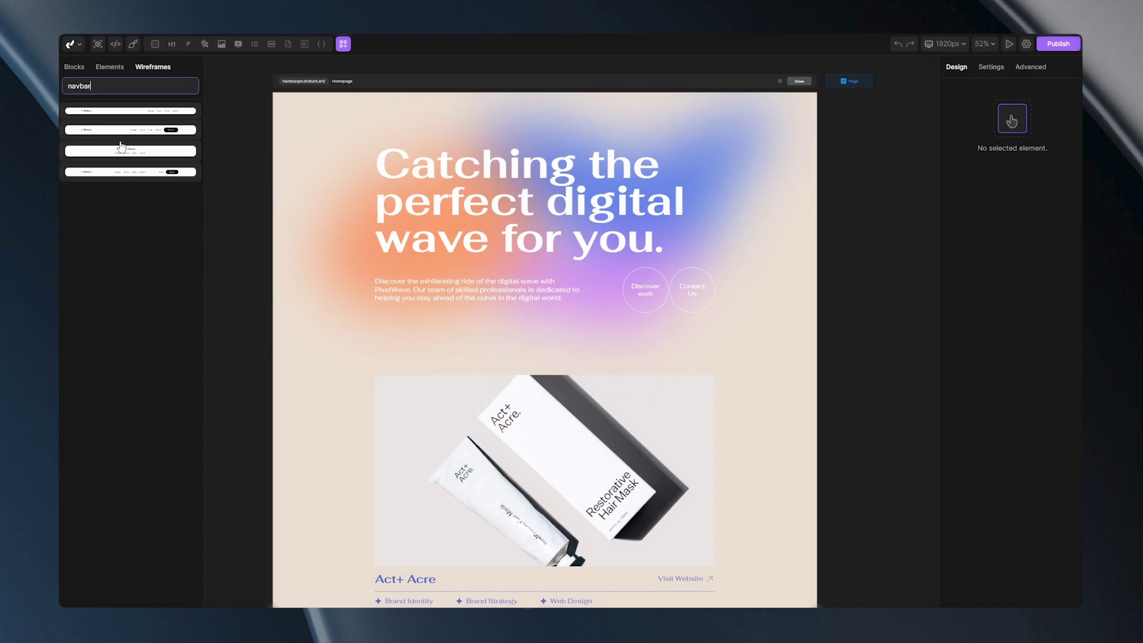
left_click_drag(121, 136, 305, 186)
Move the new navbar Section layer above Hero so it tops the homepage
scroll(313, 191, "up", 3)
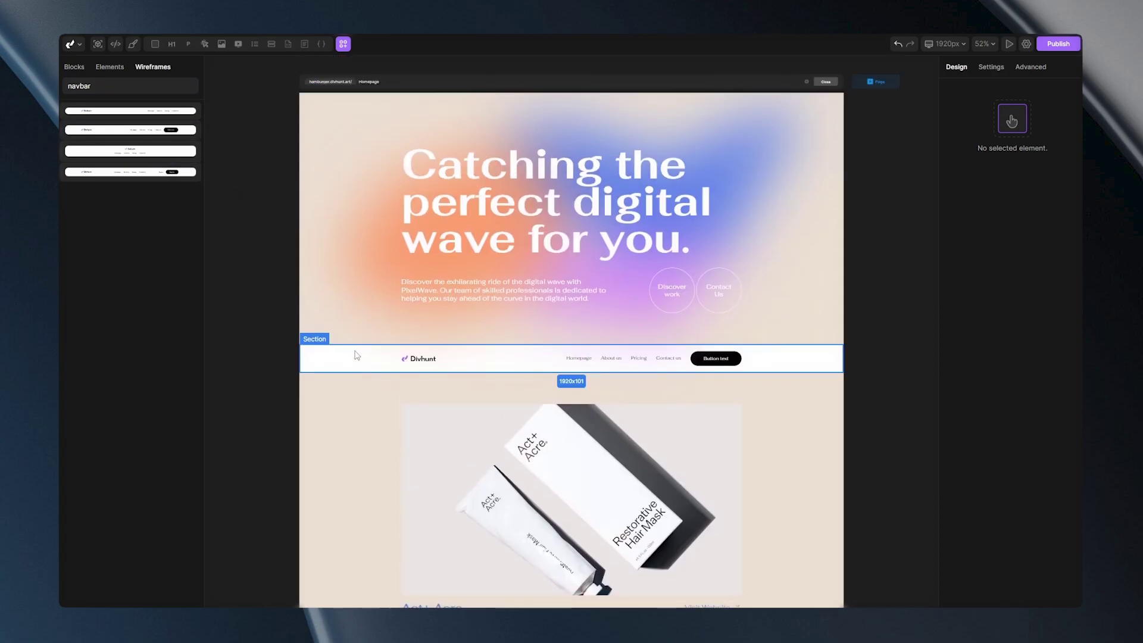
left_click(357, 356)
left_click_drag(97, 120, 95, 101)
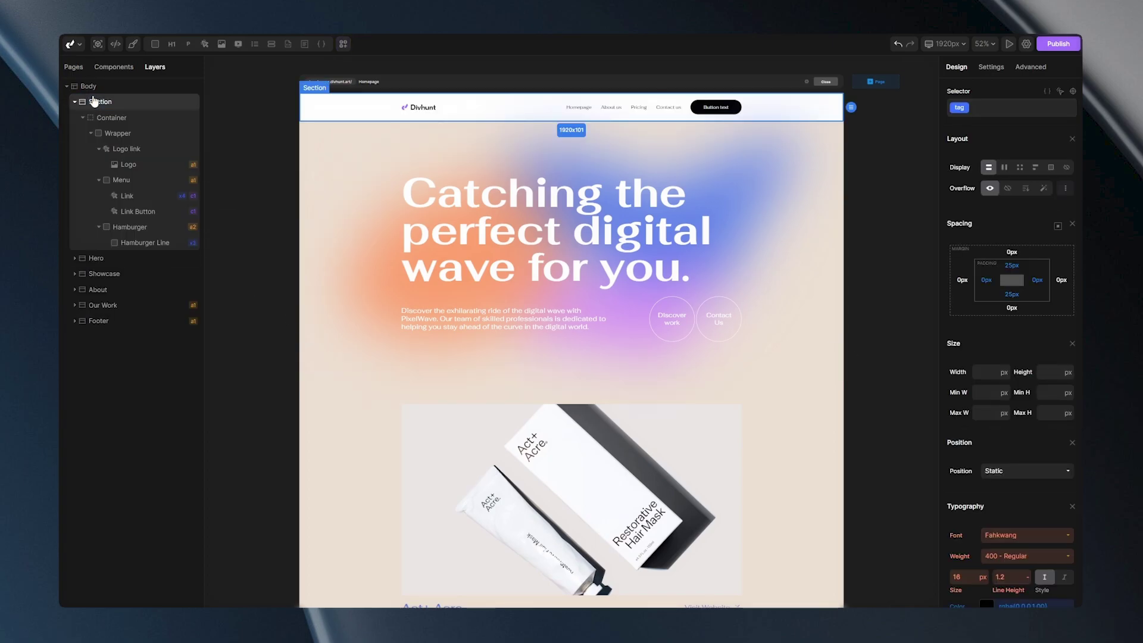
scroll(424, 256, "up", 2, "ctrl")
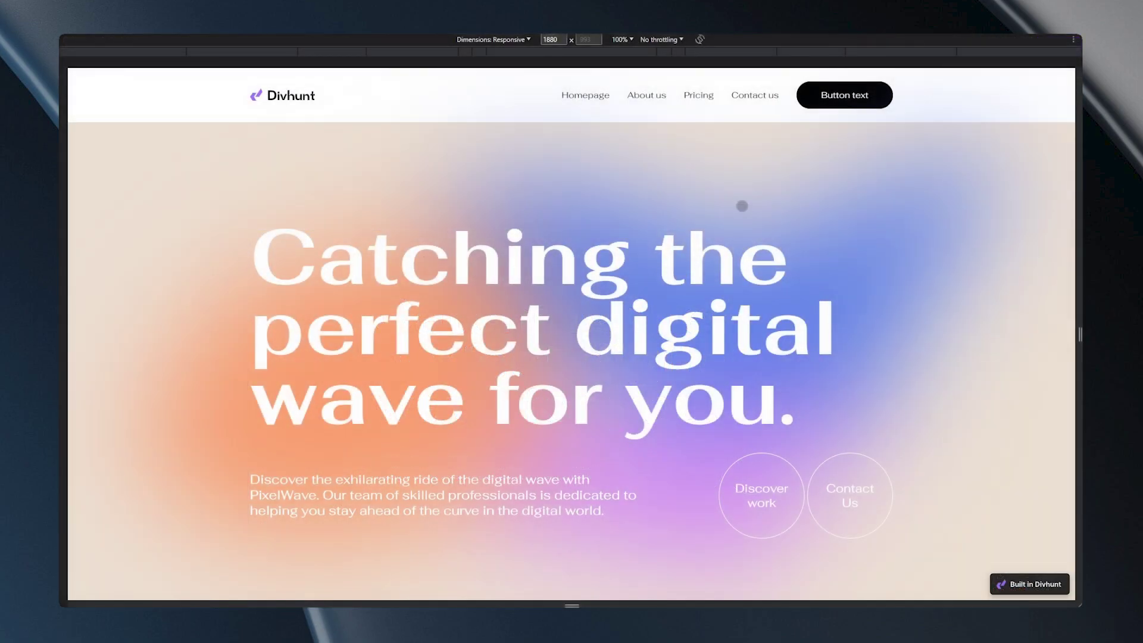
left_click_drag(1077, 300, 809, 271)
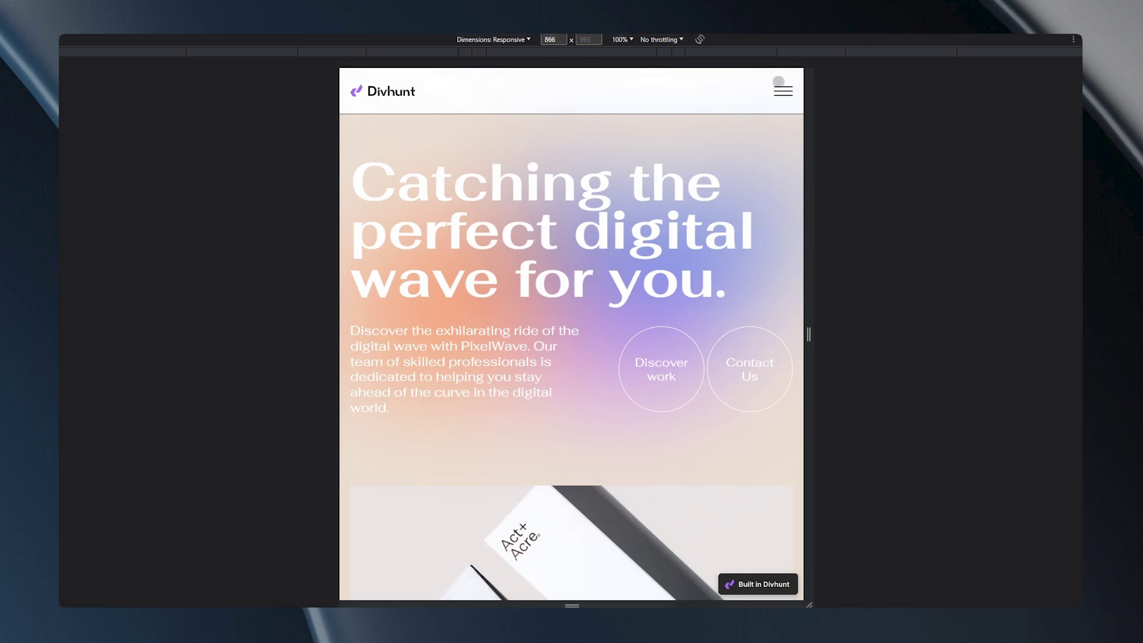
left_click(779, 92)
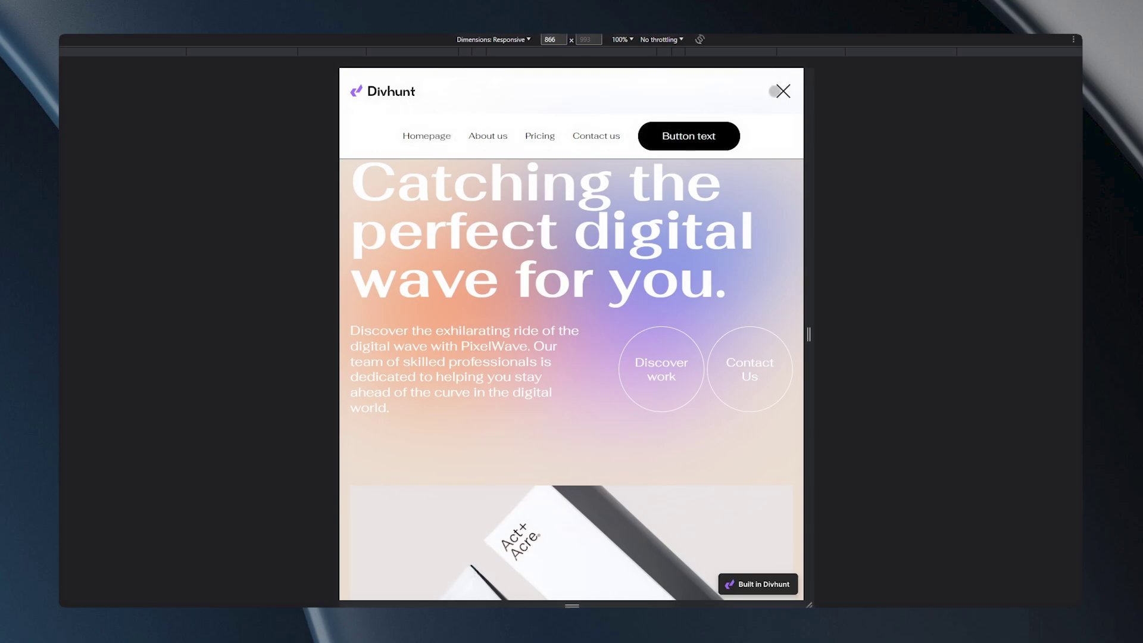
left_click(781, 91)
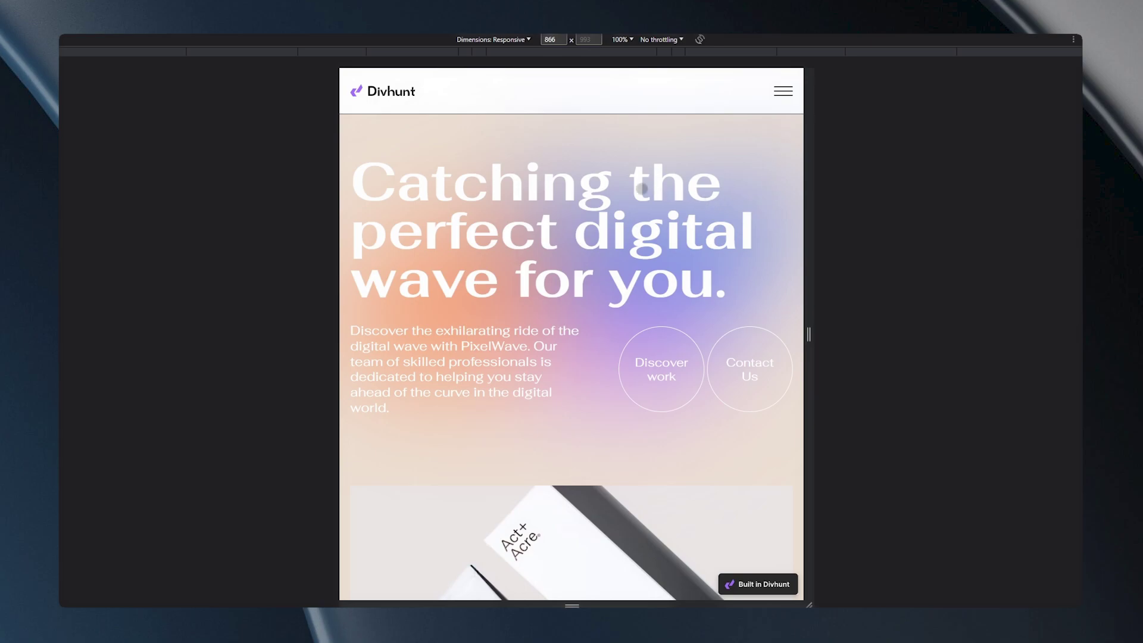
scroll(589, 174, "down", 10)
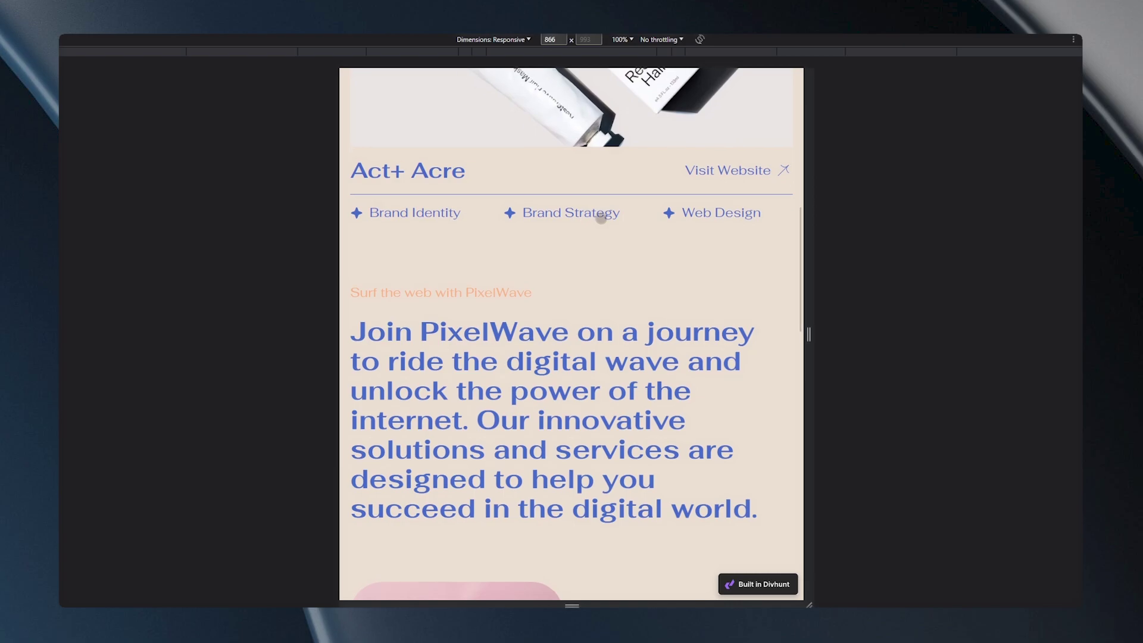
scroll(599, 210, "up", 10)
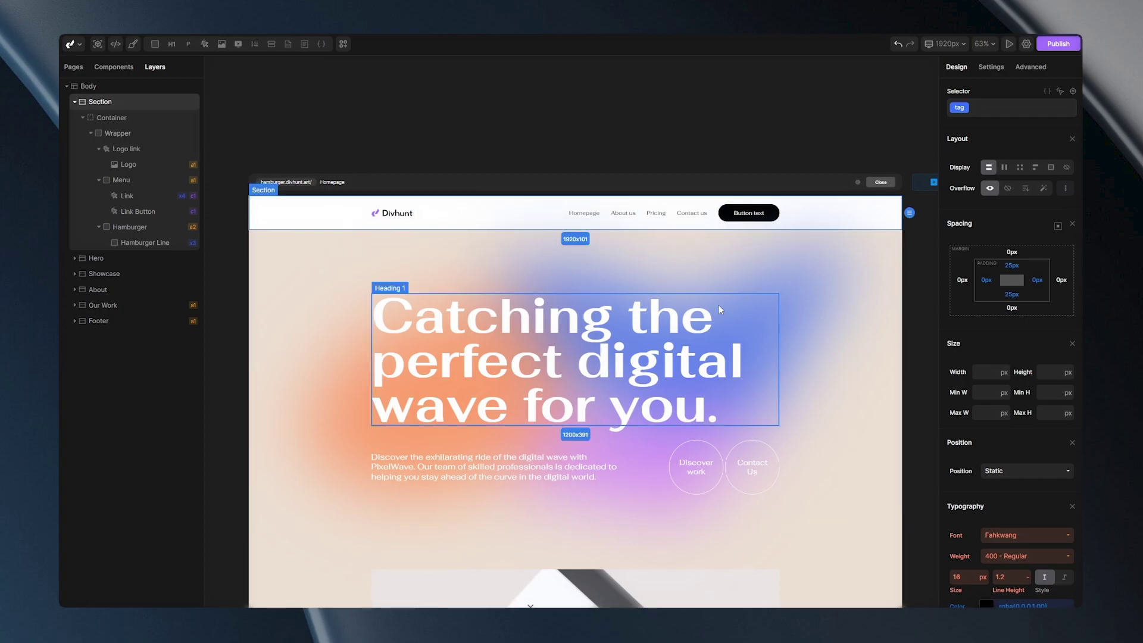
Set the navbar Section's position to Sticky with a top offset of 0
scroll(1017, 372, "down", 4)
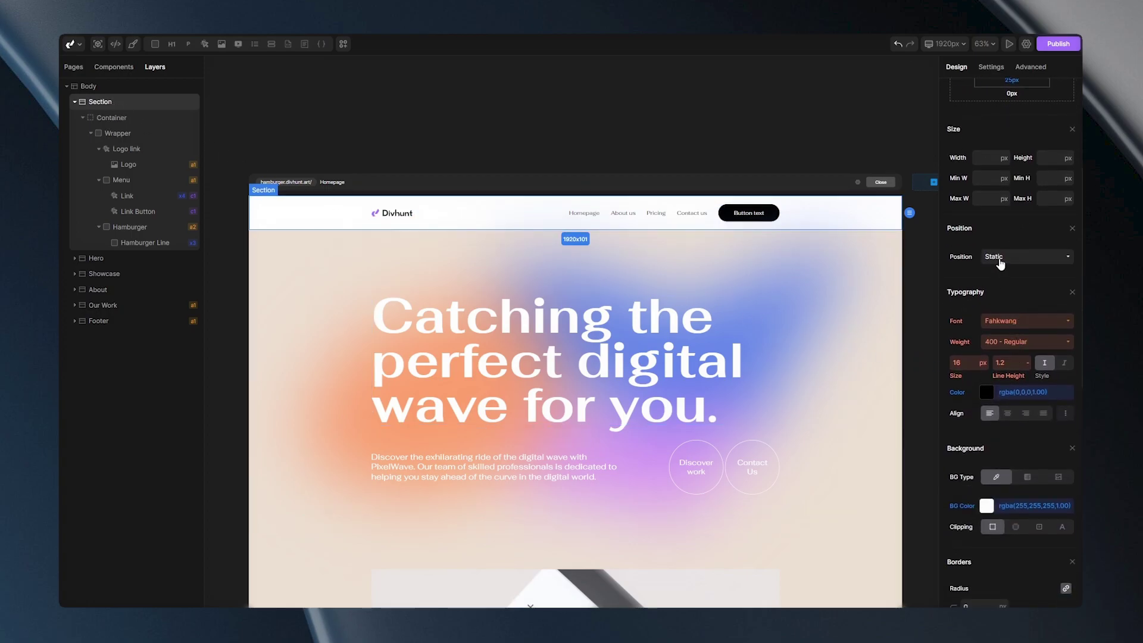
left_click(1001, 260)
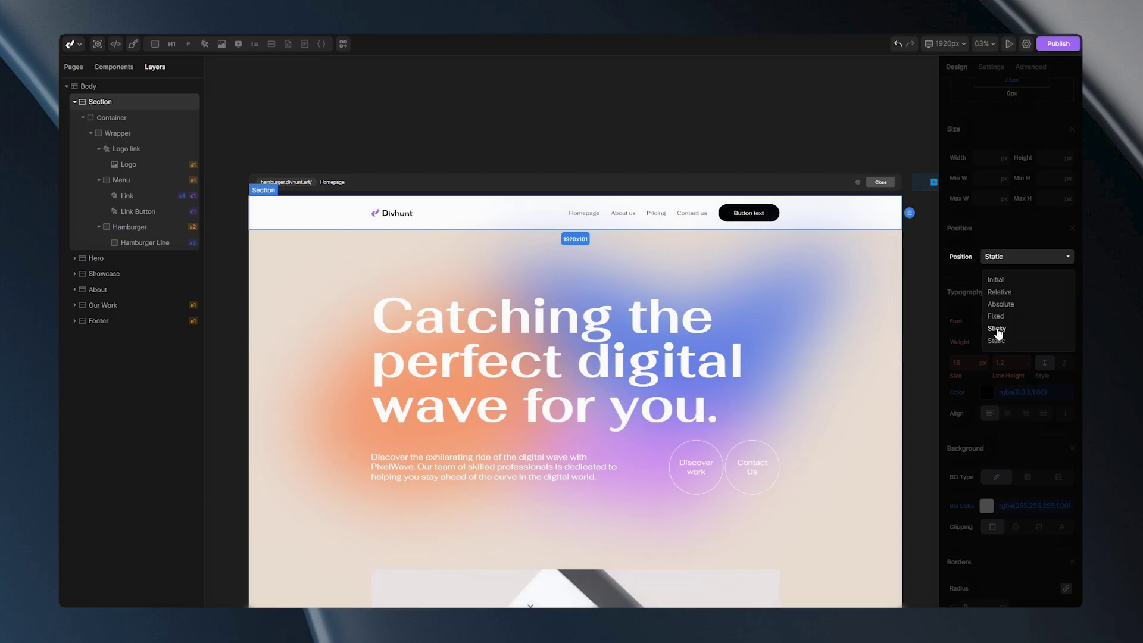
left_click(997, 329)
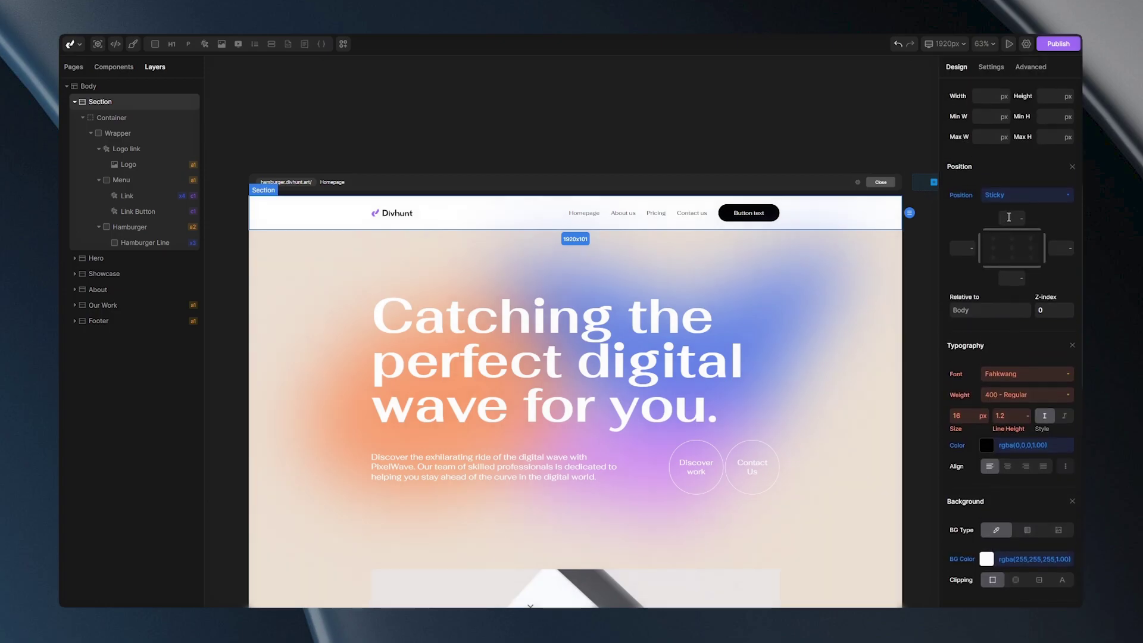
type("0")
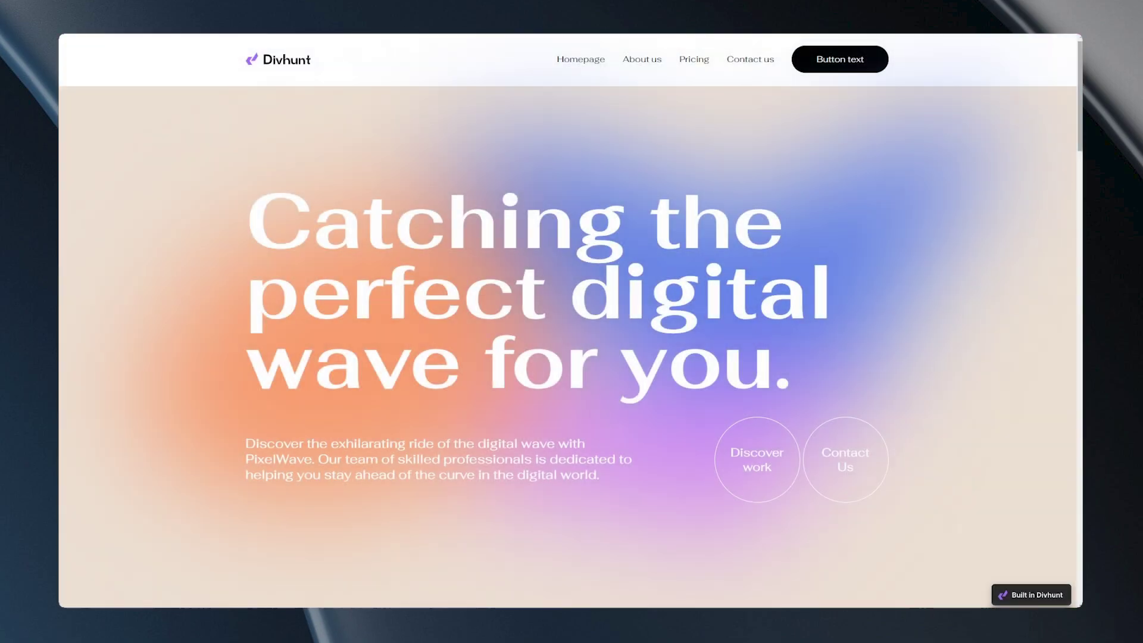
Scroll the live preview to confirm the navbar, with z-index 999, stays pinned at the top
scroll(570, 321, "down", 5)
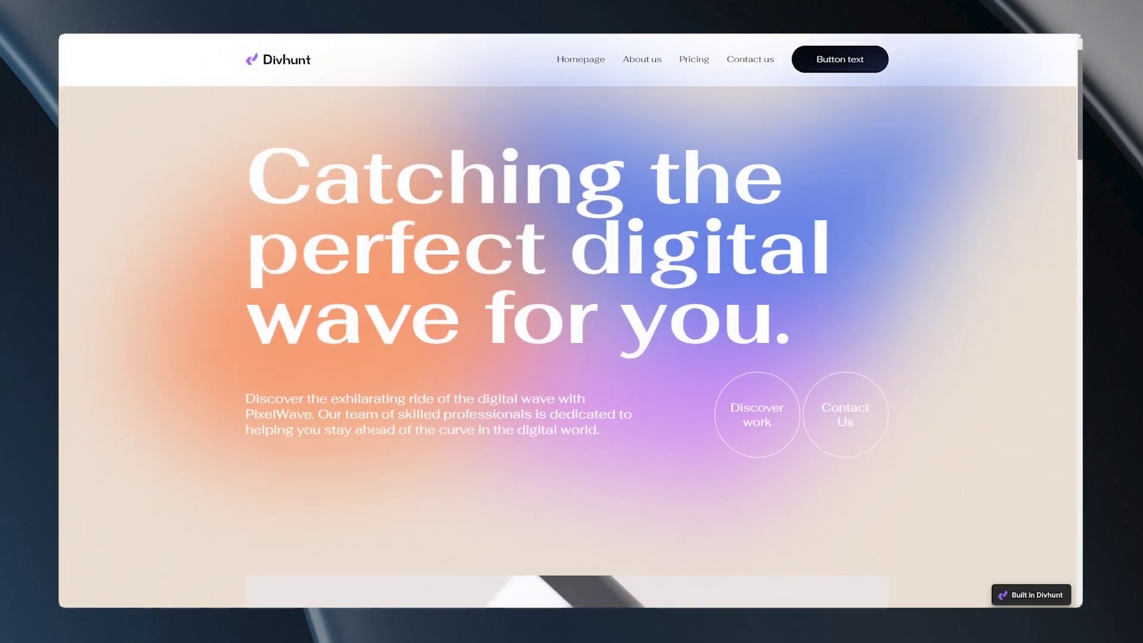
scroll(571, 321, "down", 2)
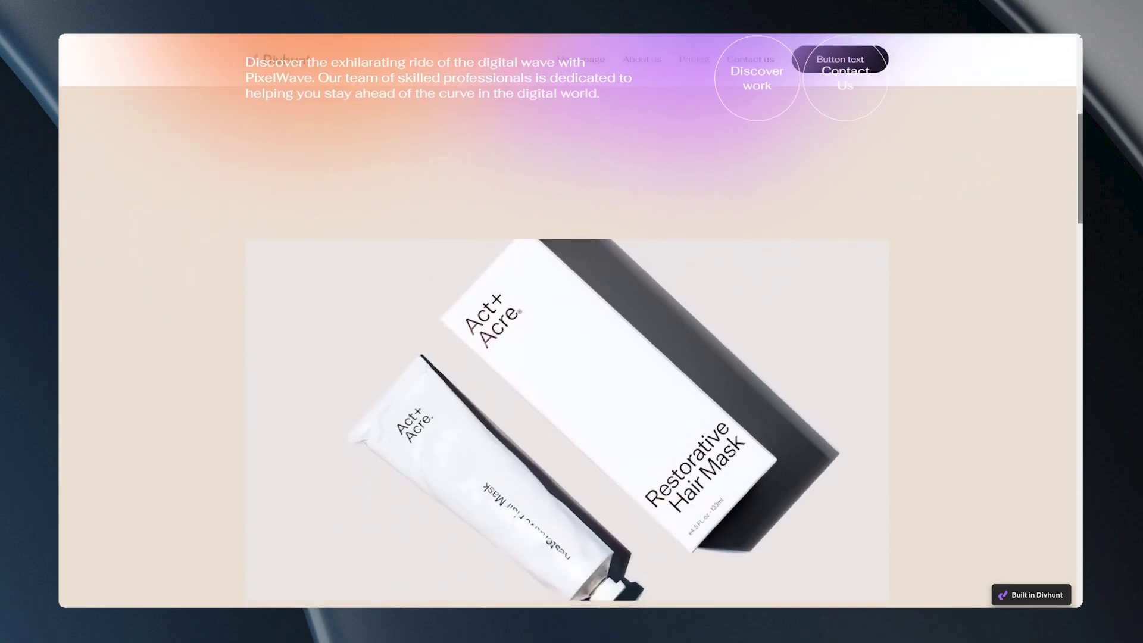
scroll(571, 321, "up", 3)
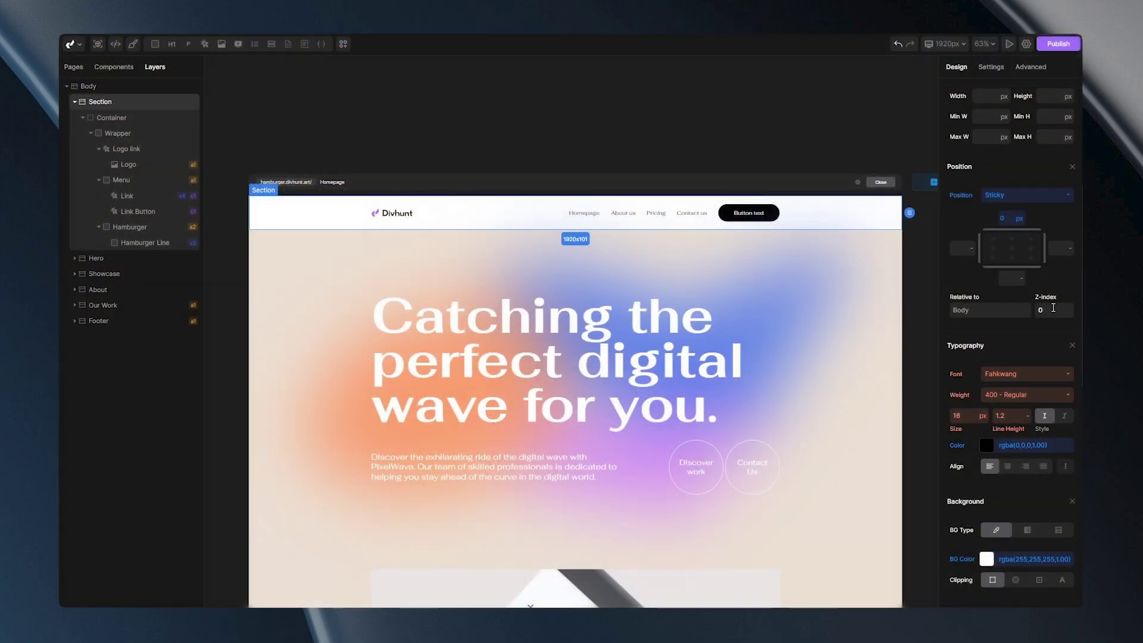
left_click(1054, 307)
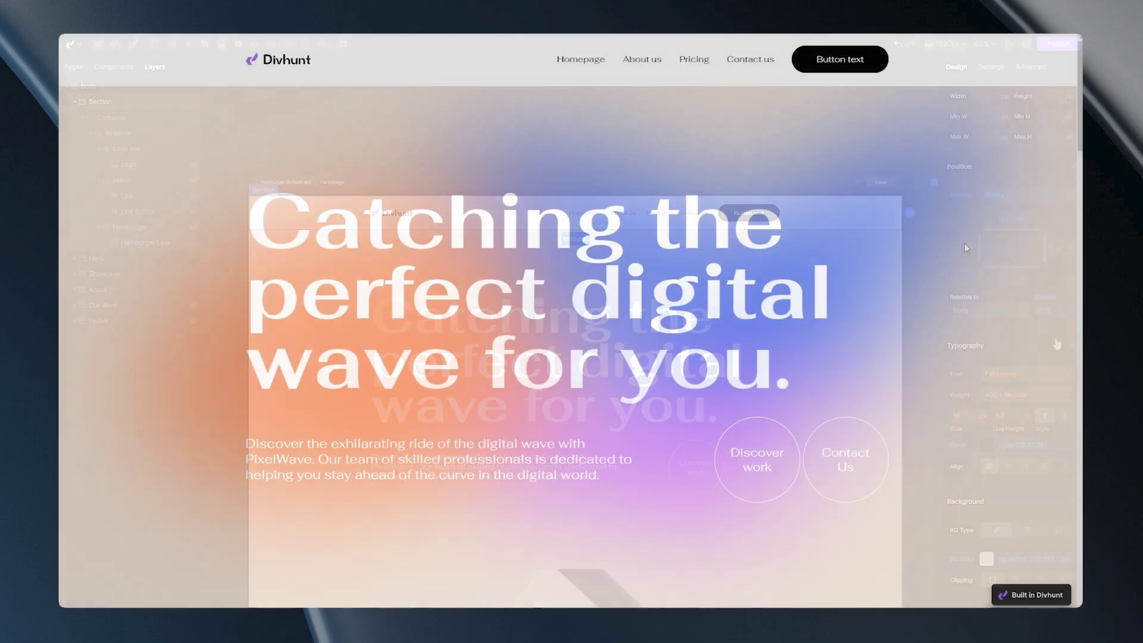
scroll(571, 347, "down", 4)
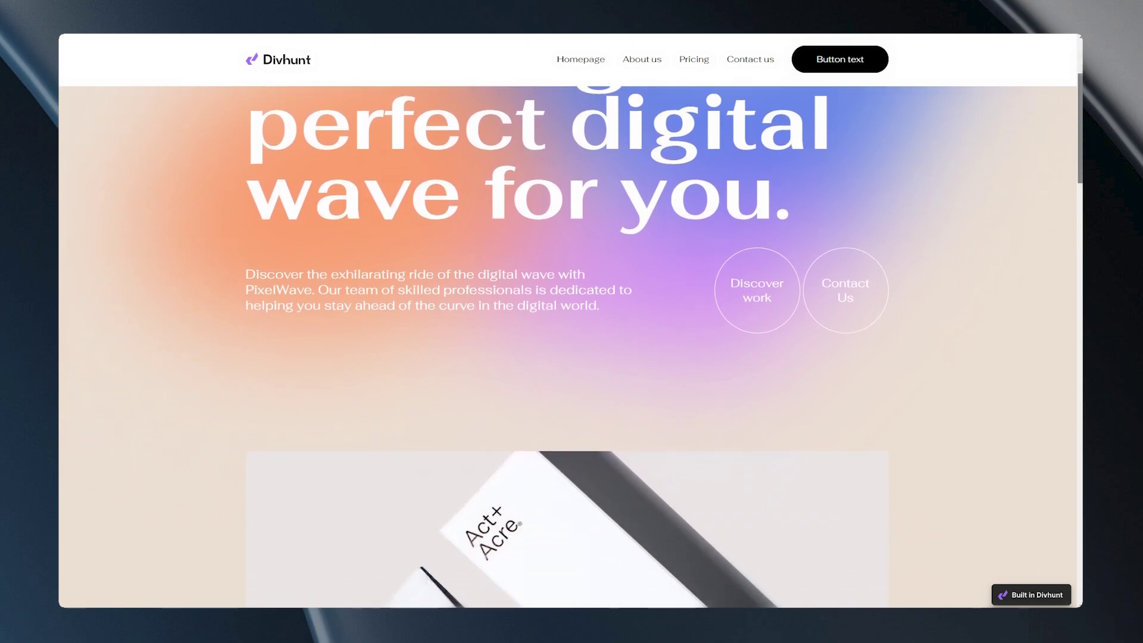
scroll(571, 348, "down", 10)
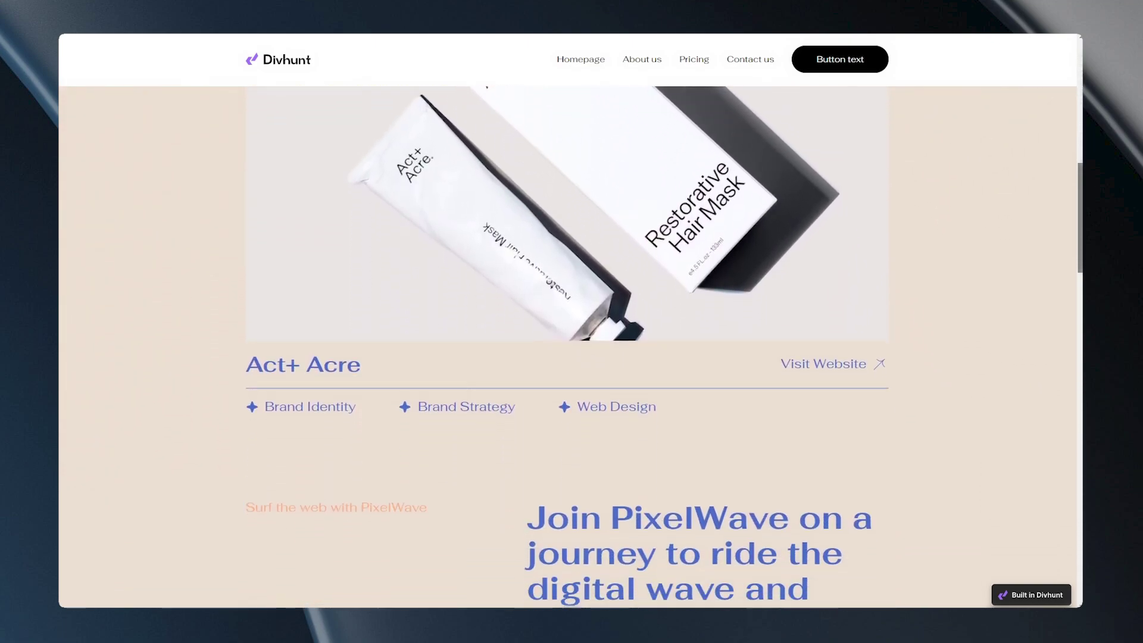
scroll(570, 347, "down", 6)
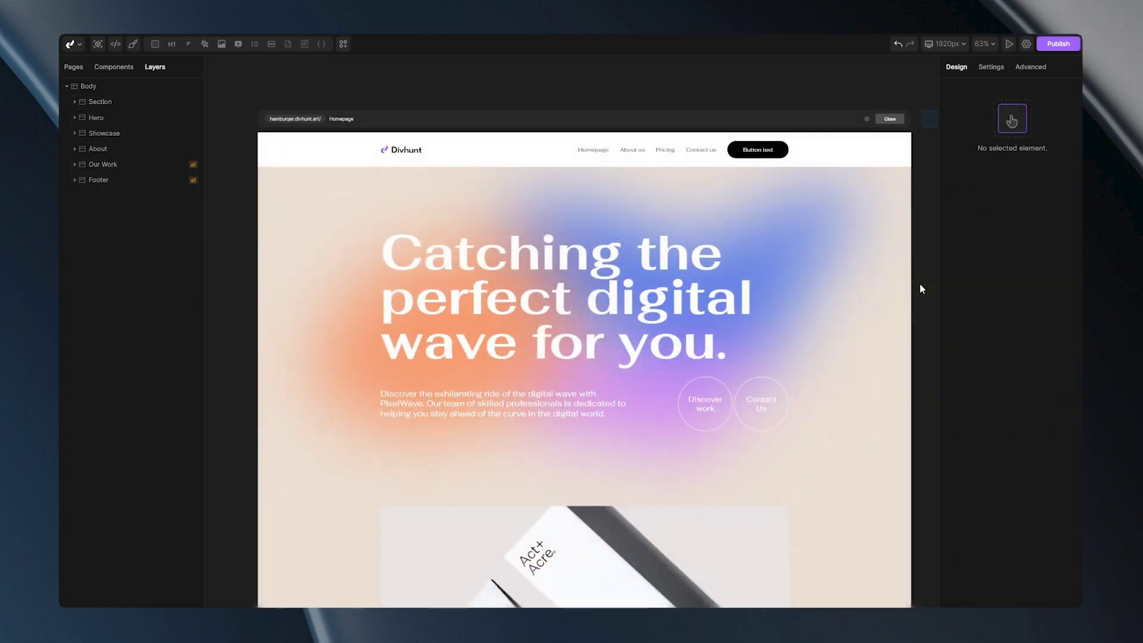
Switch the canvas to the 991px tablet width and show the Hamburger element's settings
left_click(950, 44)
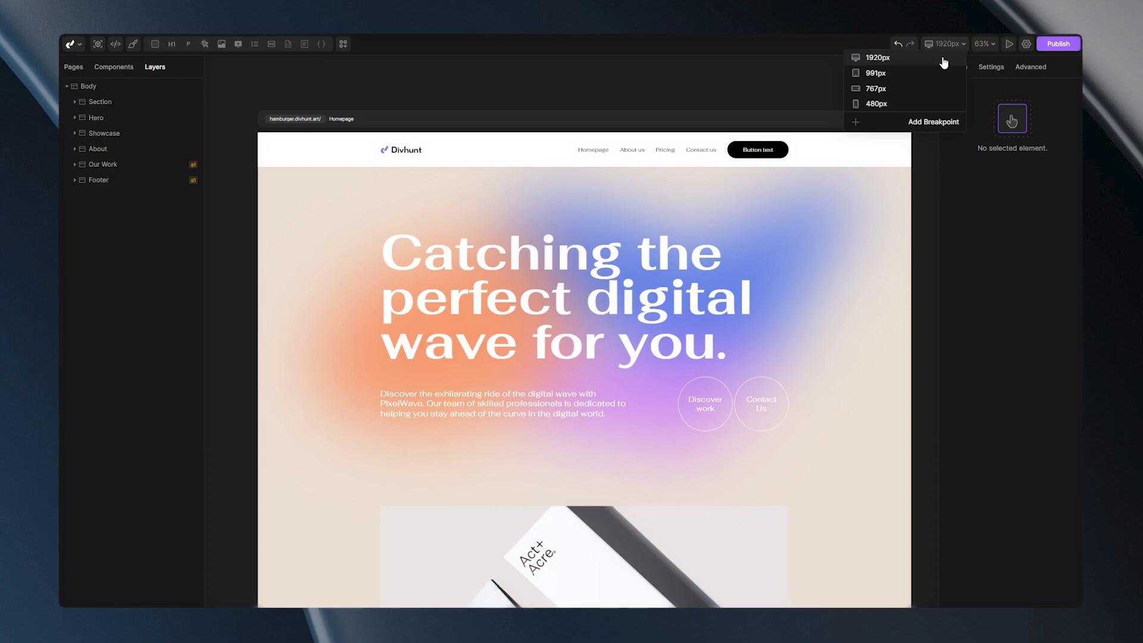
left_click(910, 75)
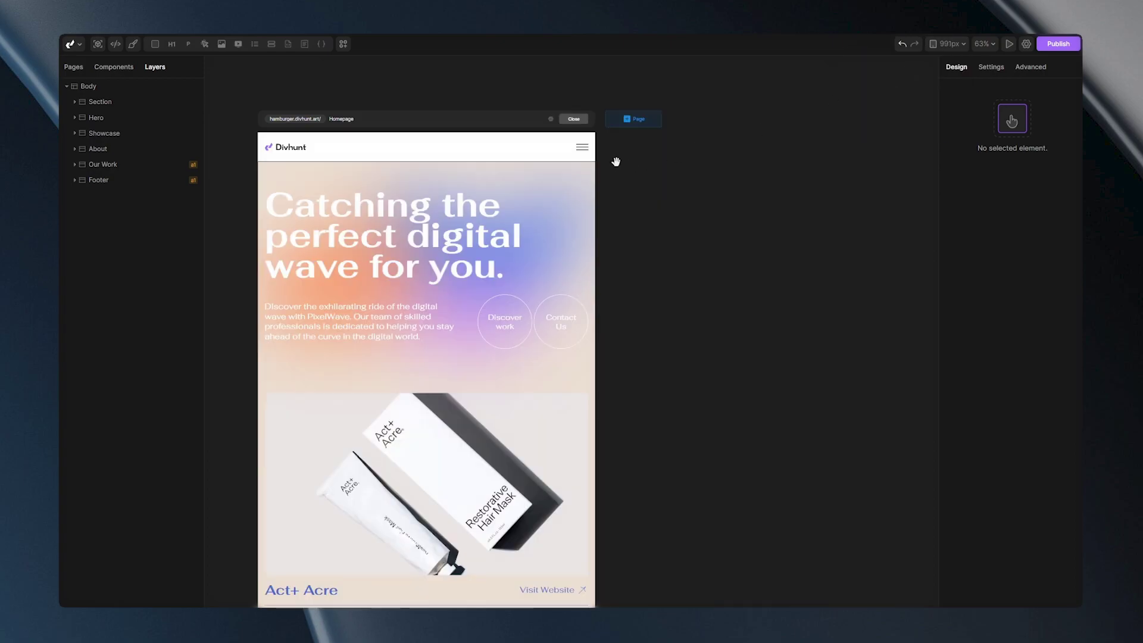
scroll(616, 161, "up", 3)
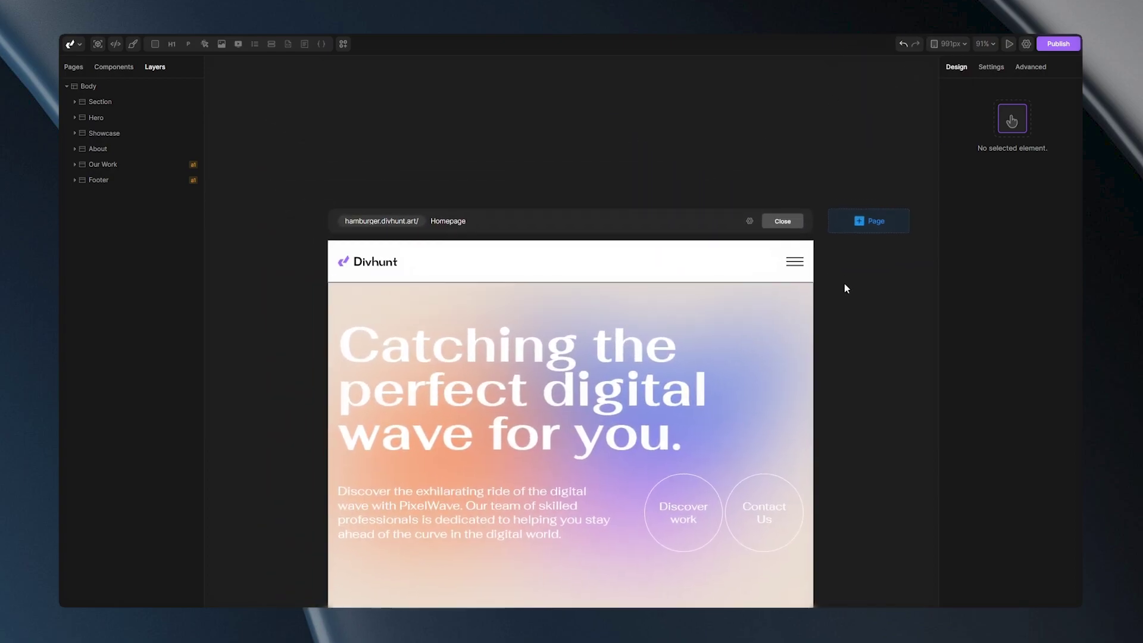
left_click(792, 265)
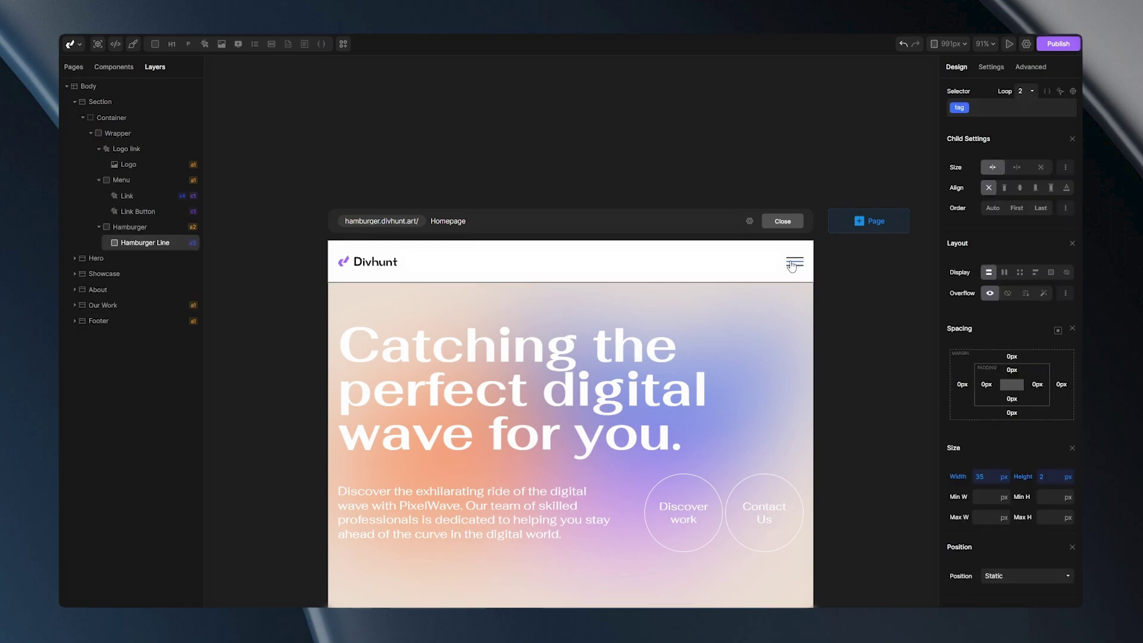
left_click(138, 229)
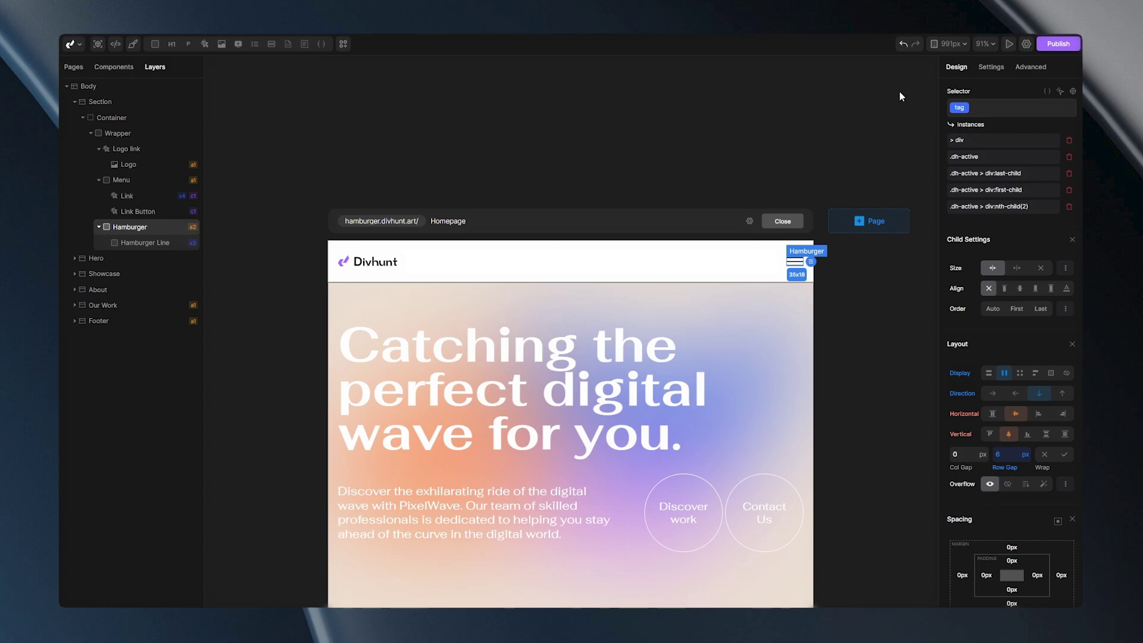
left_click(991, 70)
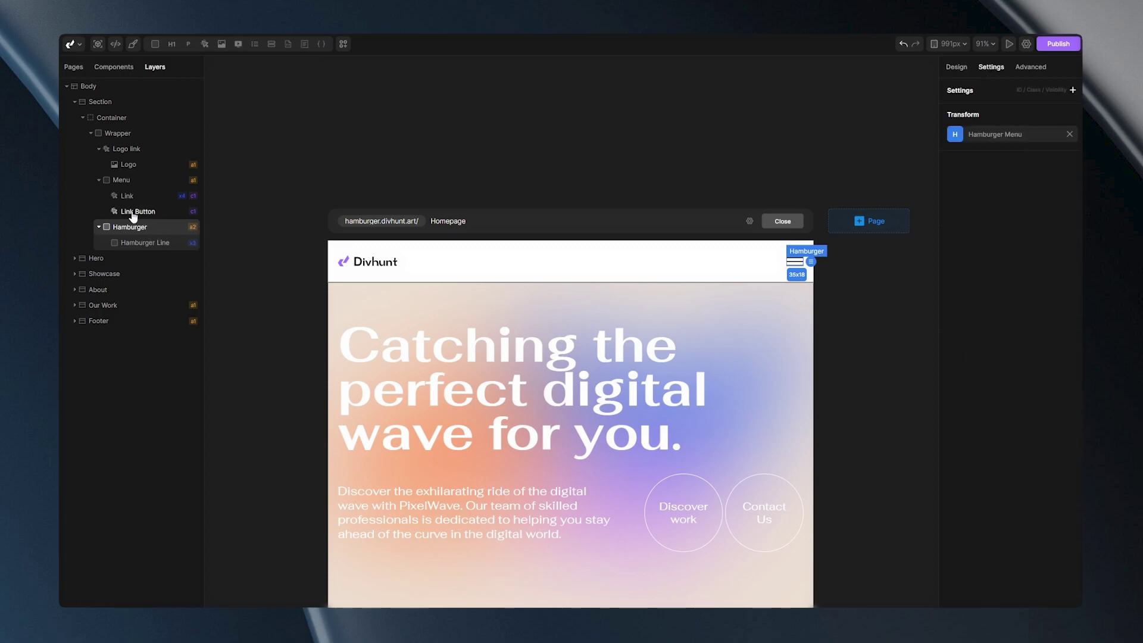
Confirm the Hamburger Menu transform targets Menu ID 'menu' with Slide animation, matching the Menu element's ID
left_click(959, 136)
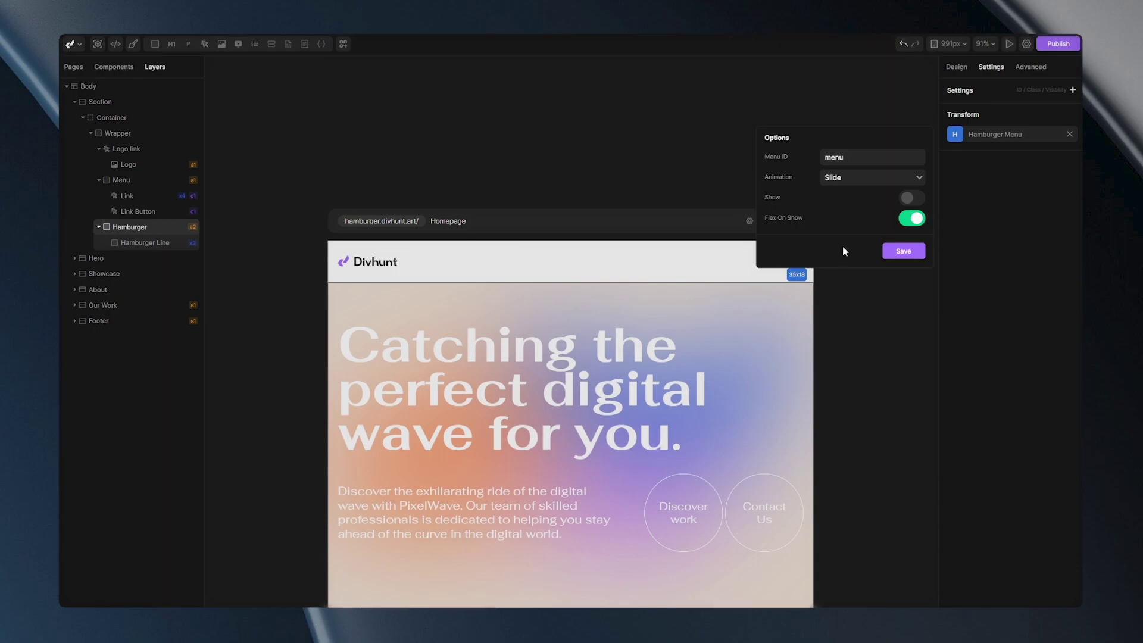
left_click_drag(795, 158, 764, 157)
left_click(899, 251)
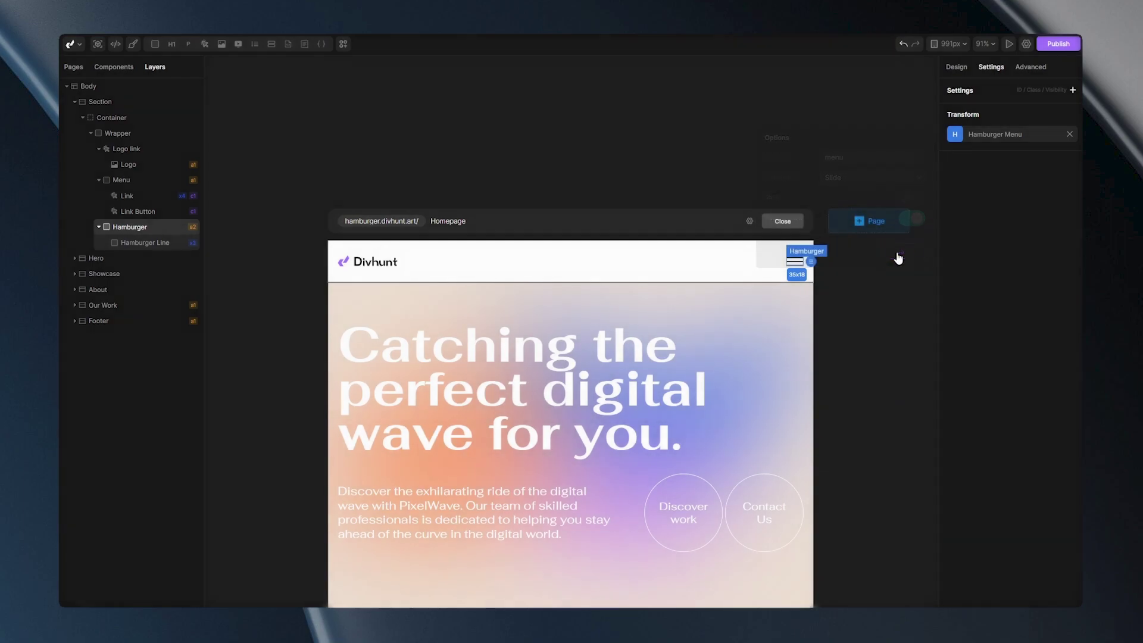
left_click(163, 183)
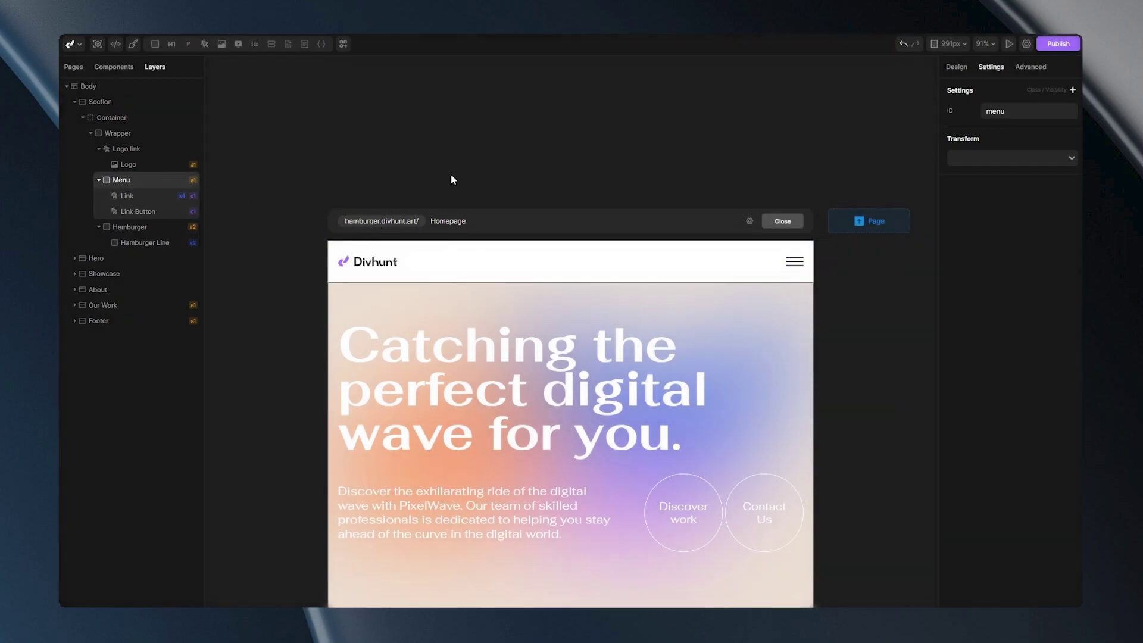
left_click(966, 69)
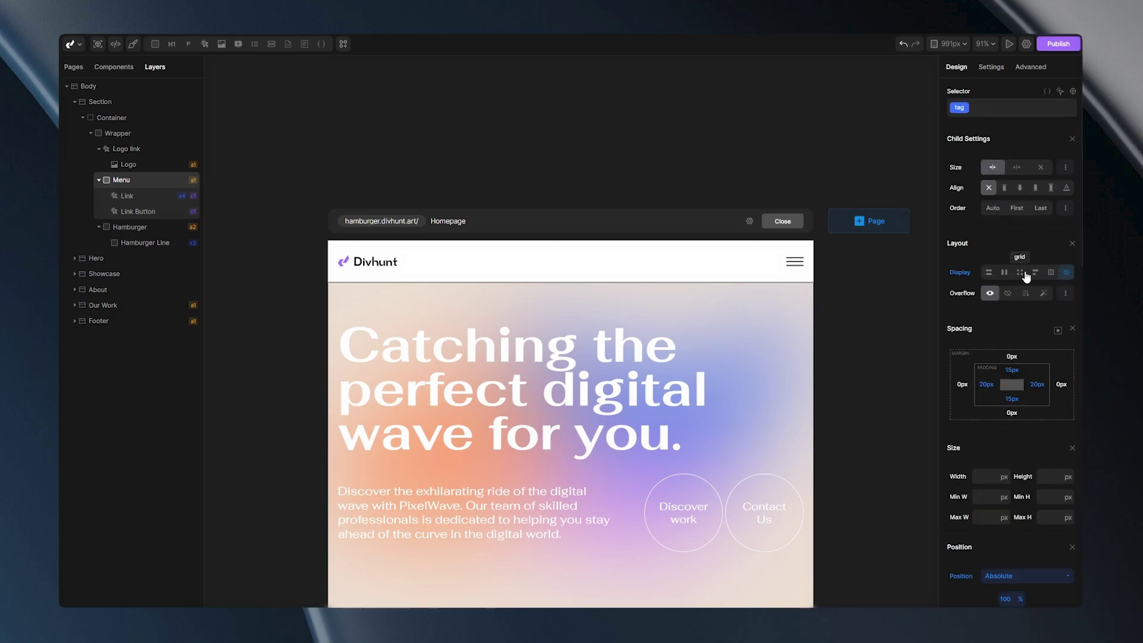
Set the Menu element's Display to flex at the 991px width
left_click(1006, 275)
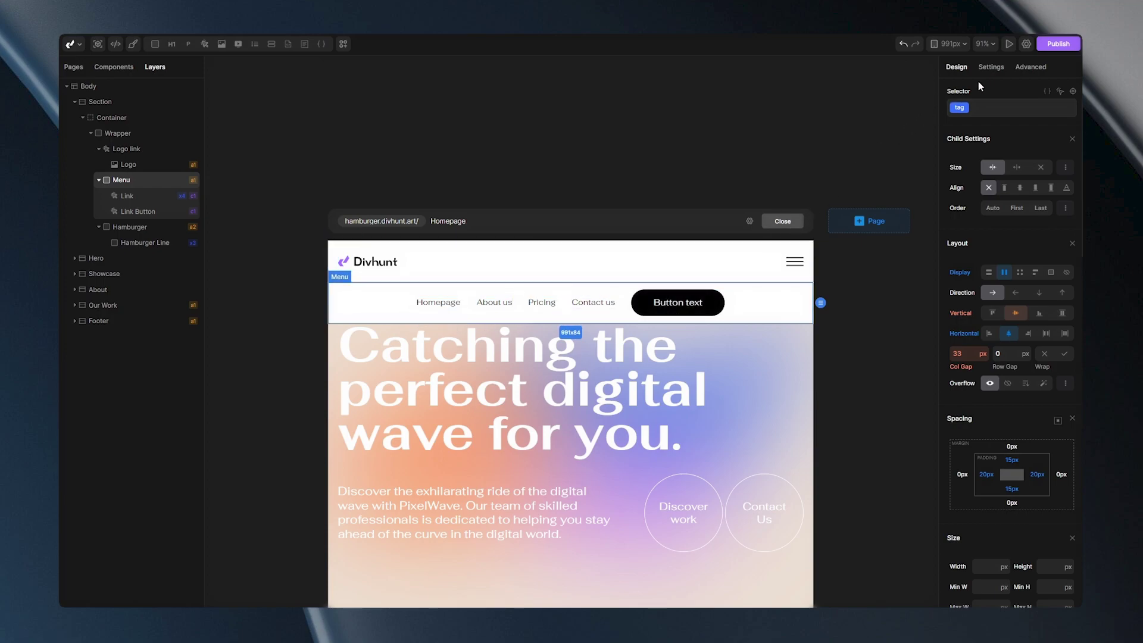
left_click(991, 67)
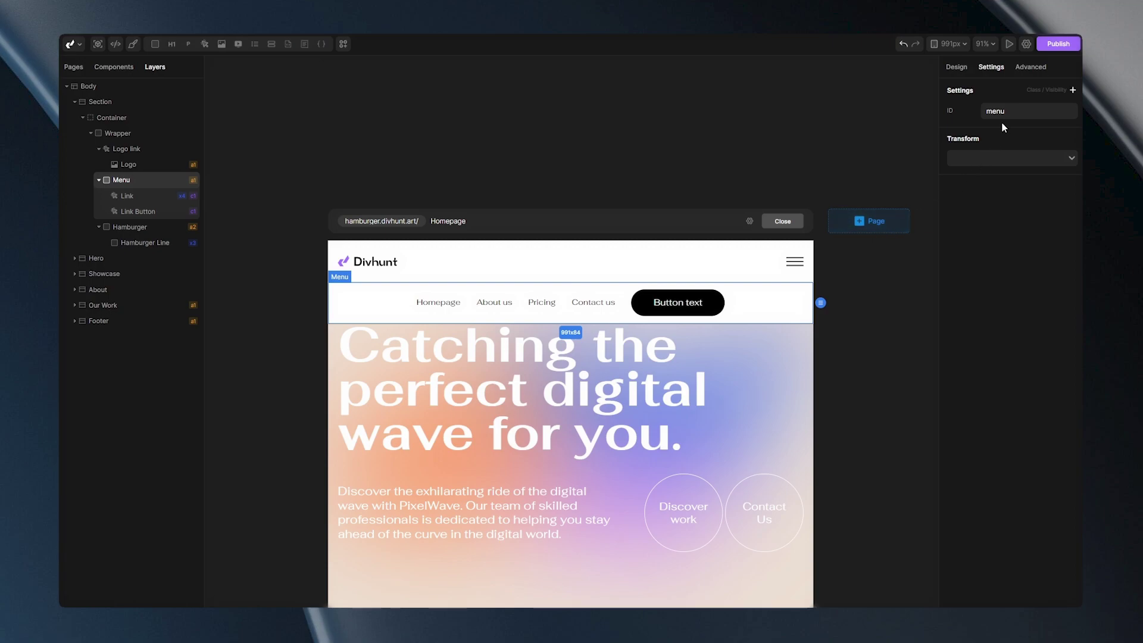
Rename the Menu element's ID to 'hamburgerMenu' and copy it
left_click(1018, 111)
key("BackSpace")
key("BackSpace")
key("BackSpace")
key("BackSpace")
type("hambrurgerMenu")
left_click_drag(1047, 111, 982, 111)
key("ctrl+c")
Point the Hamburger Menu transform at 'hamburgerMenu' with a Fade animation and save it
left_click(137, 228)
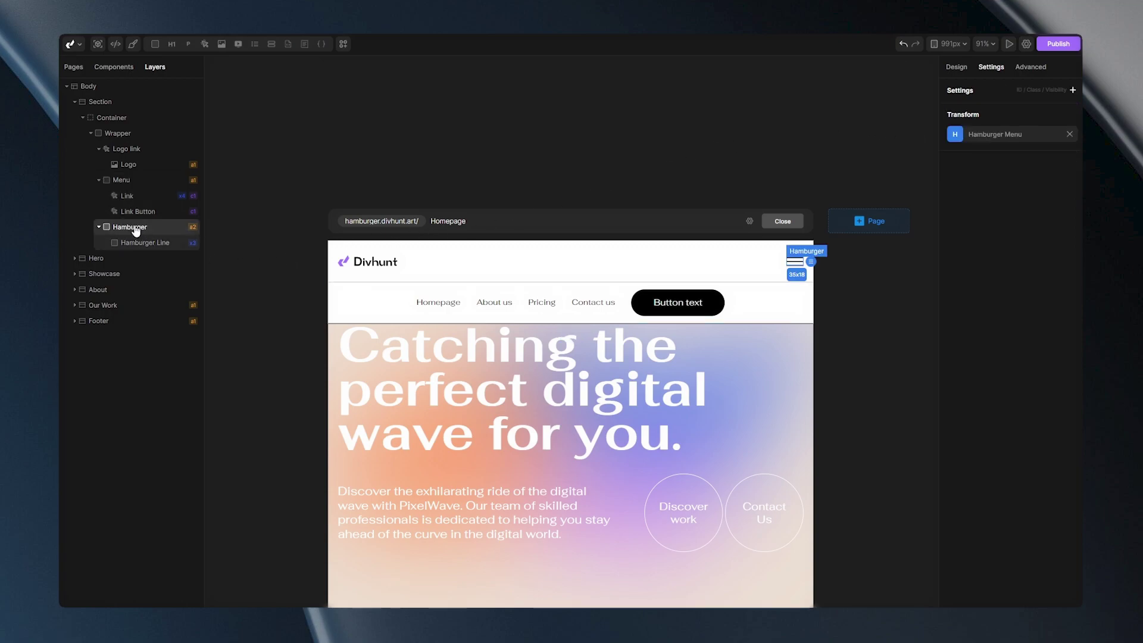
left_click(955, 135)
left_click_drag(860, 159, 826, 160)
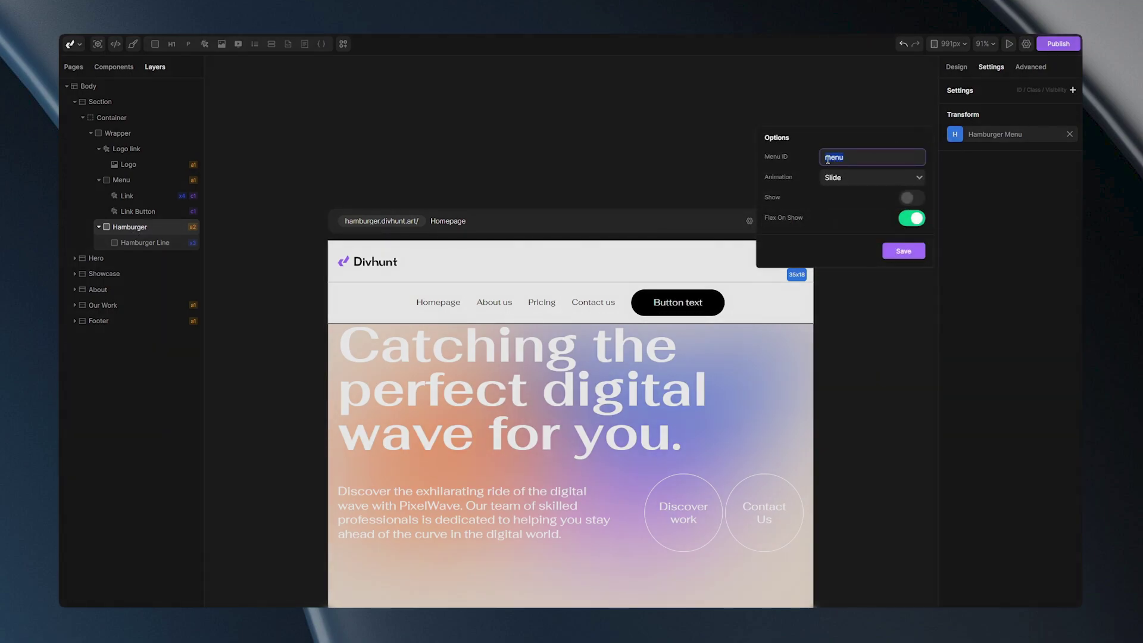
key("ctrl+v")
key("Return")
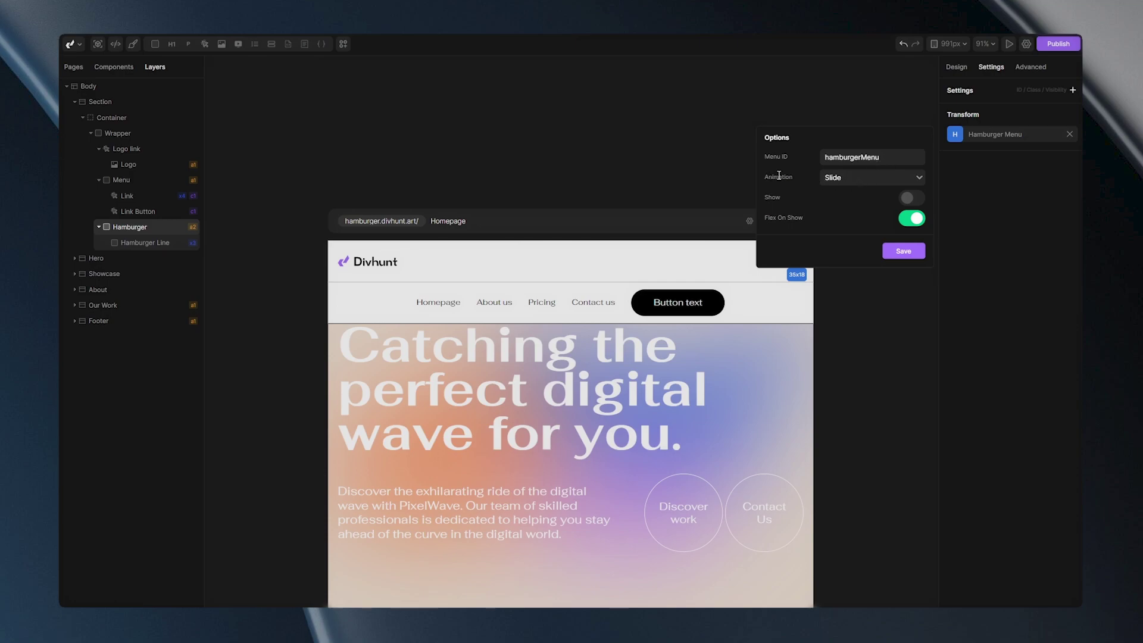
left_click(867, 182)
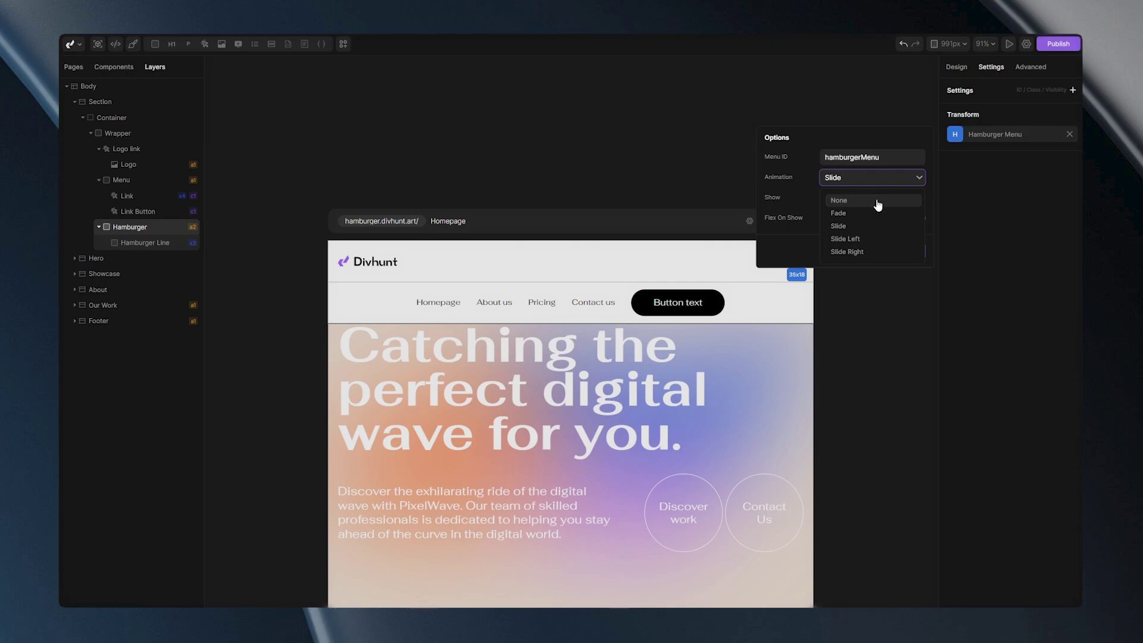
left_click(849, 214)
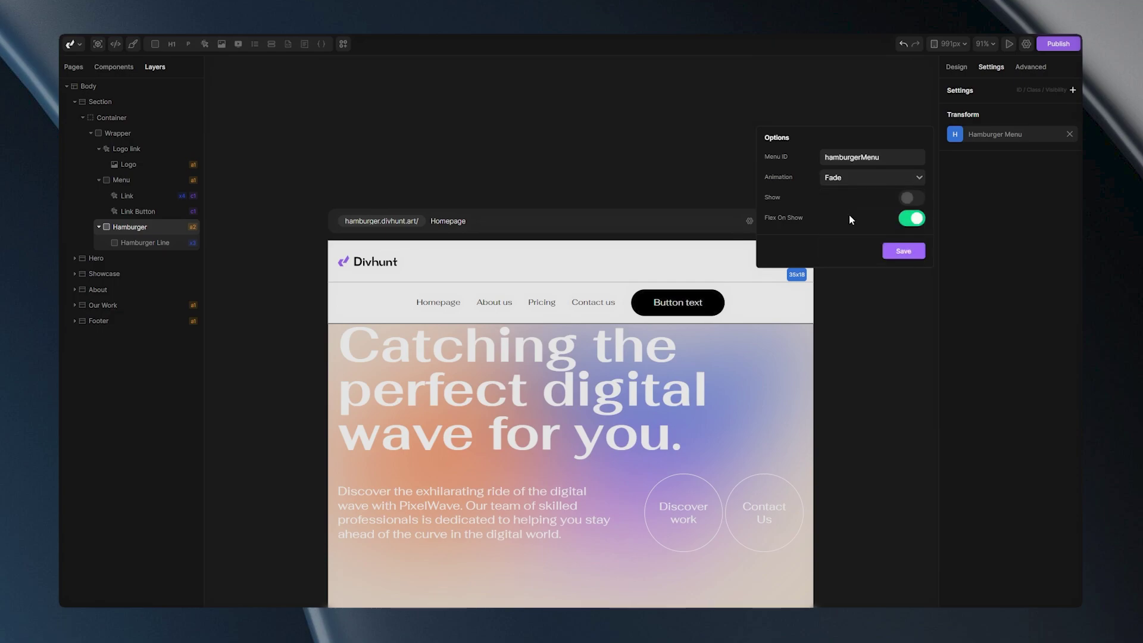
left_click(900, 250)
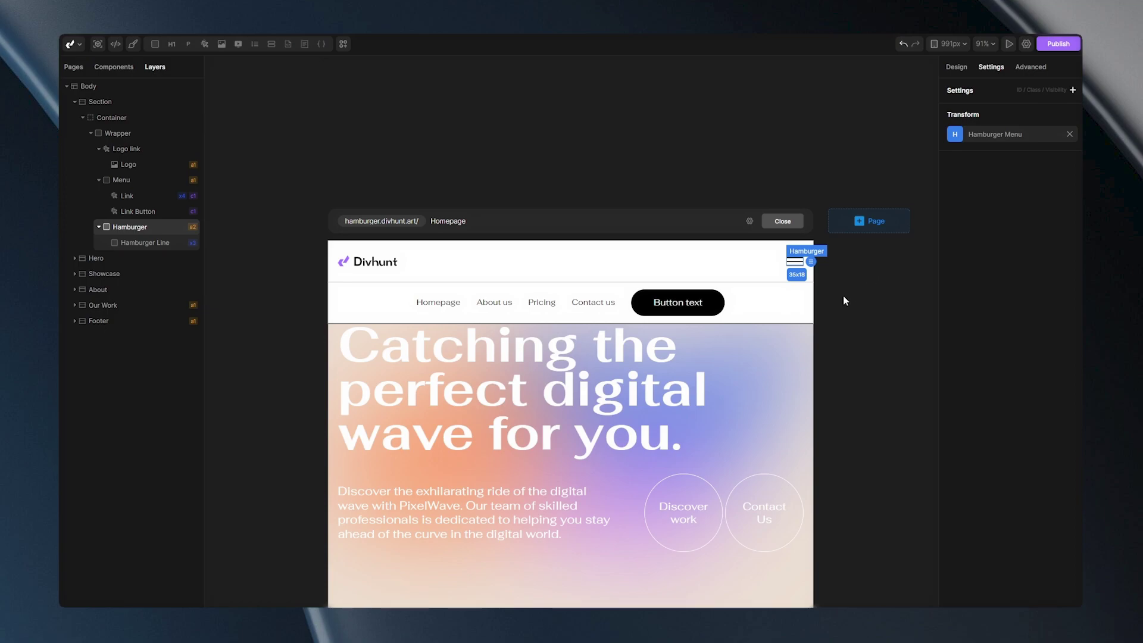
Set the Menu element's Display to none at 991px, leaving only the hamburger icon
left_click(122, 182)
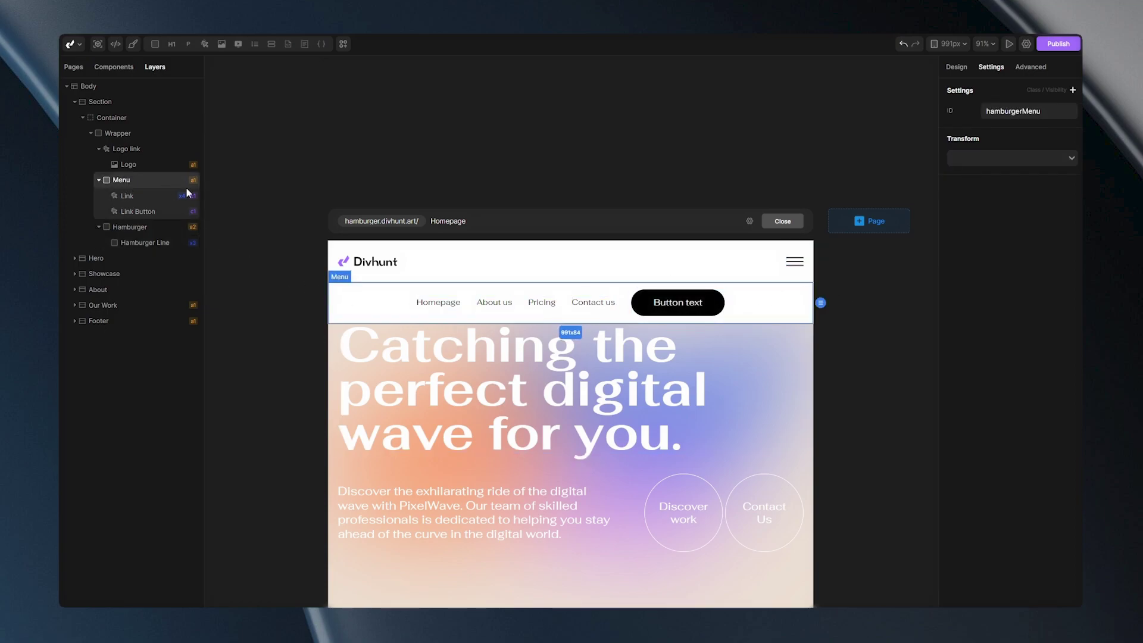
left_click(956, 67)
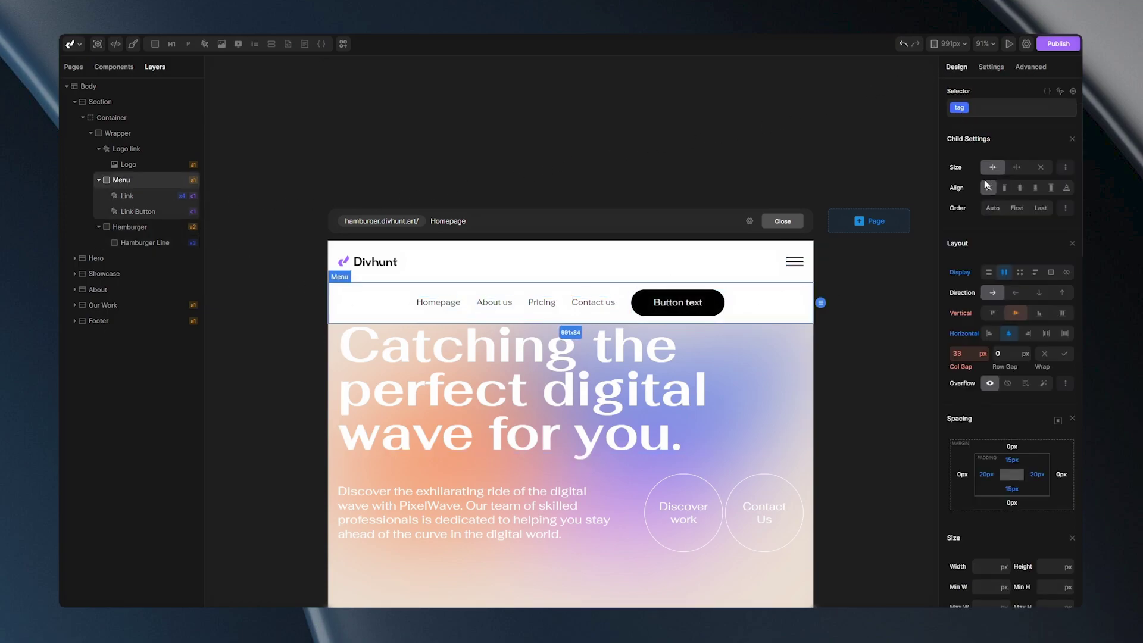
left_click(1067, 273)
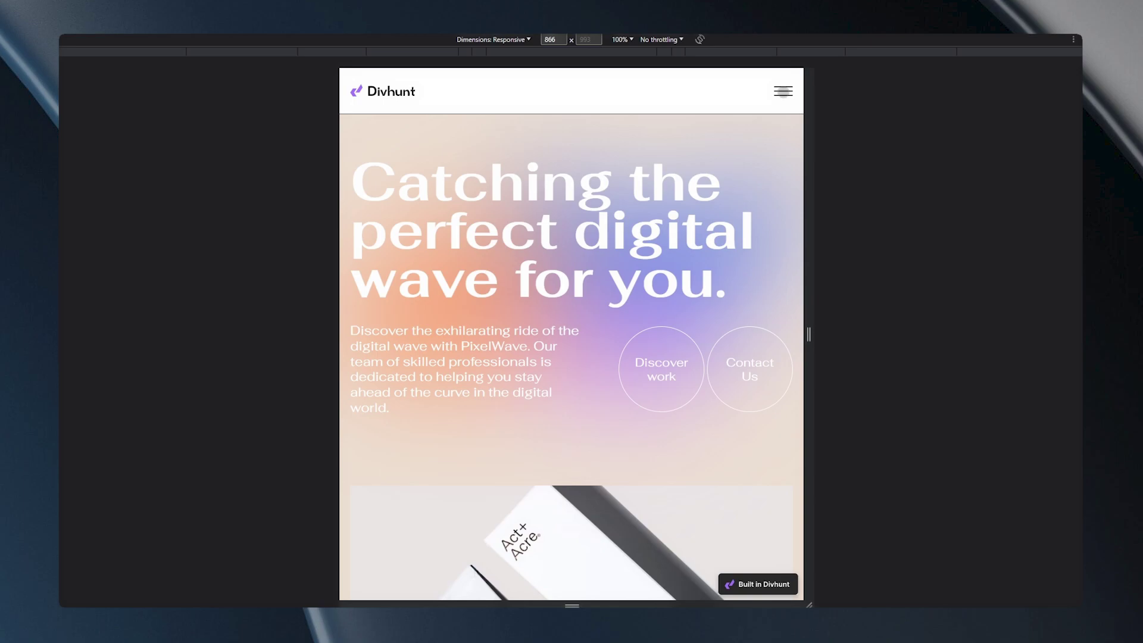
Open and close the menu three times via the hamburger in the 866px Chrome preview
left_click(783, 91)
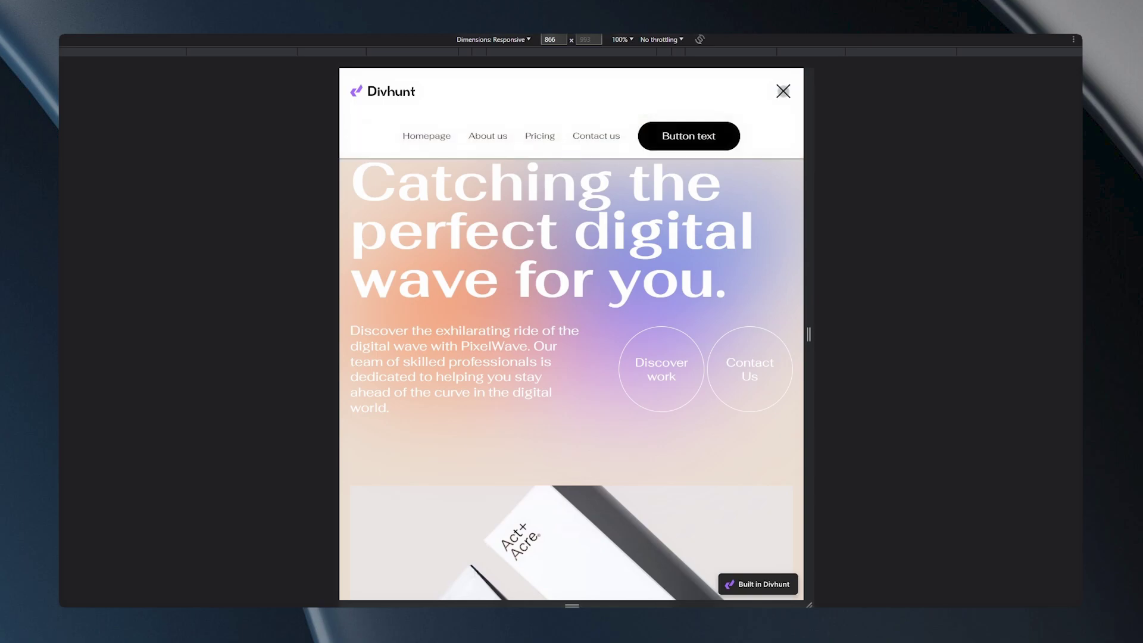
left_click(783, 91)
left_click(783, 90)
left_click(783, 91)
left_click(783, 90)
left_click(783, 91)
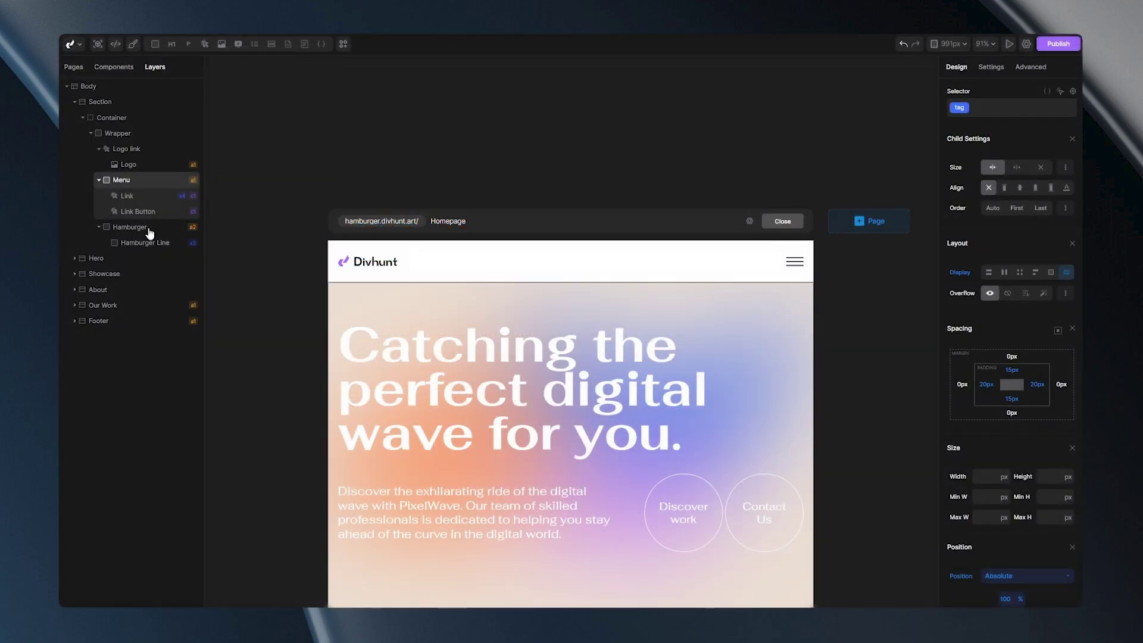
left_click(132, 229)
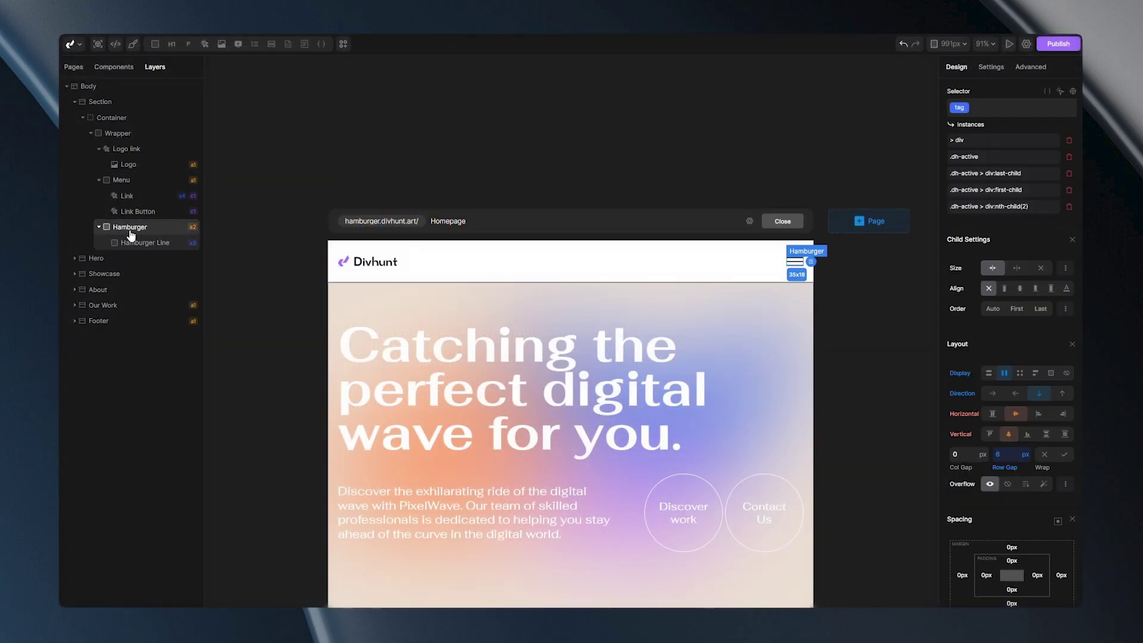
left_click(991, 68)
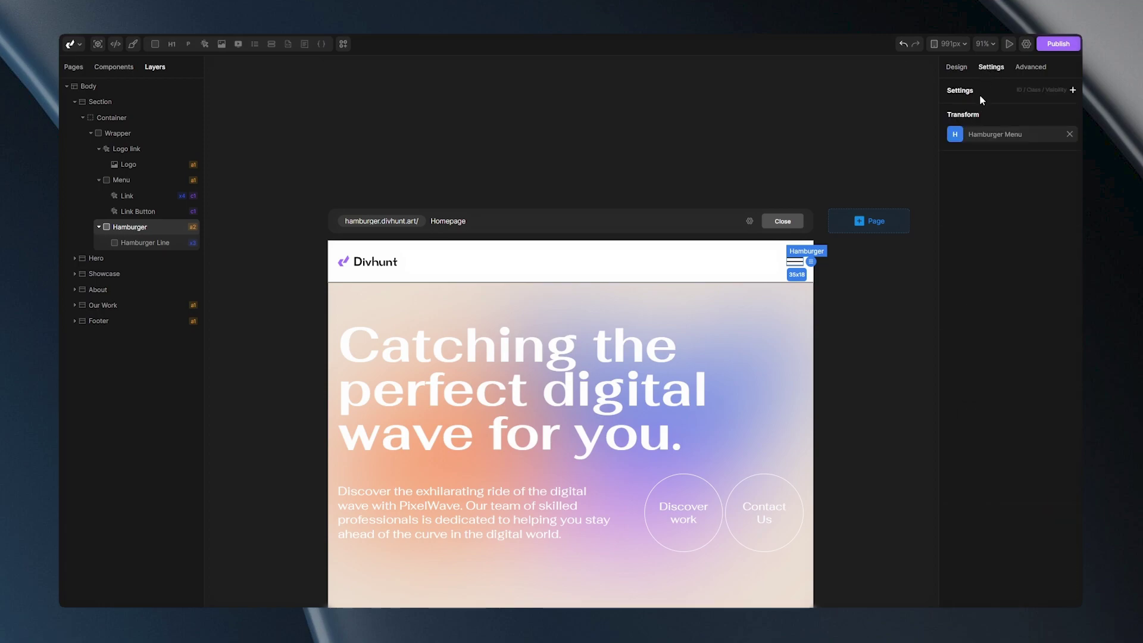
Change the Hamburger Menu transform's animation from Fade back to Slide
left_click(957, 136)
left_click(881, 178)
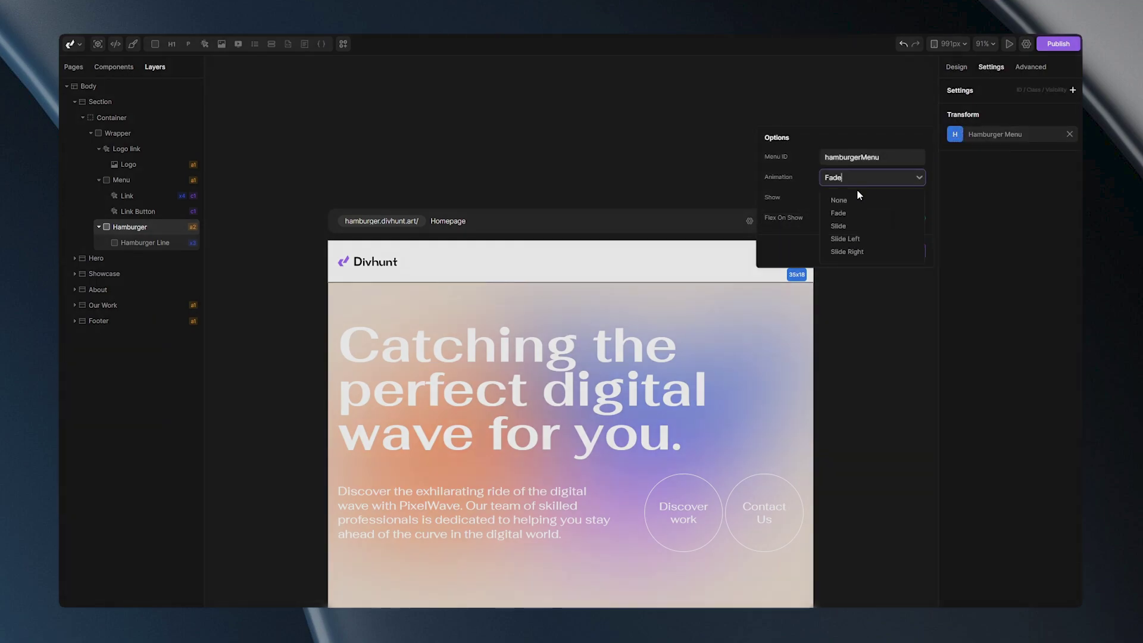
left_click(837, 227)
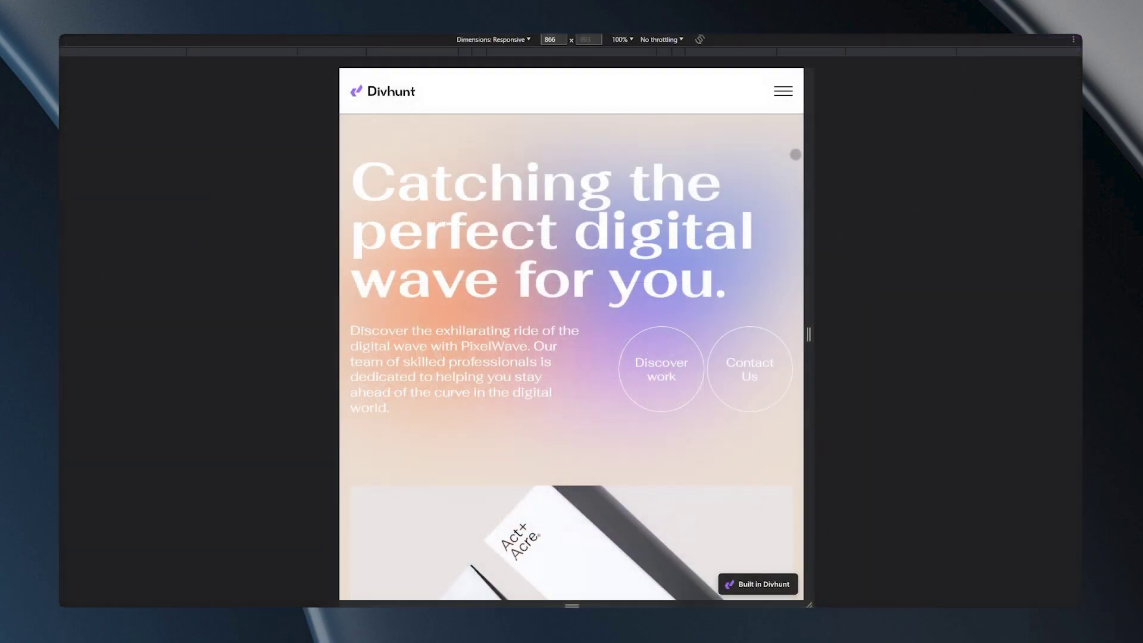
Open and close the Slide-animated menu twice in the preview using the hamburger and X
left_click(783, 91)
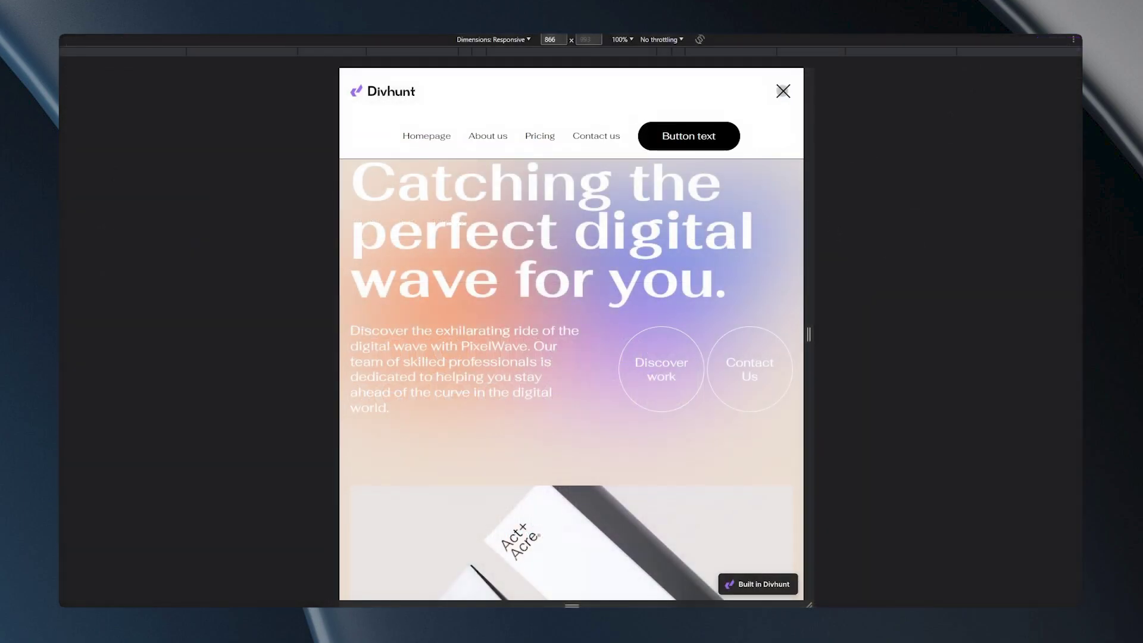
left_click(784, 91)
left_click(783, 91)
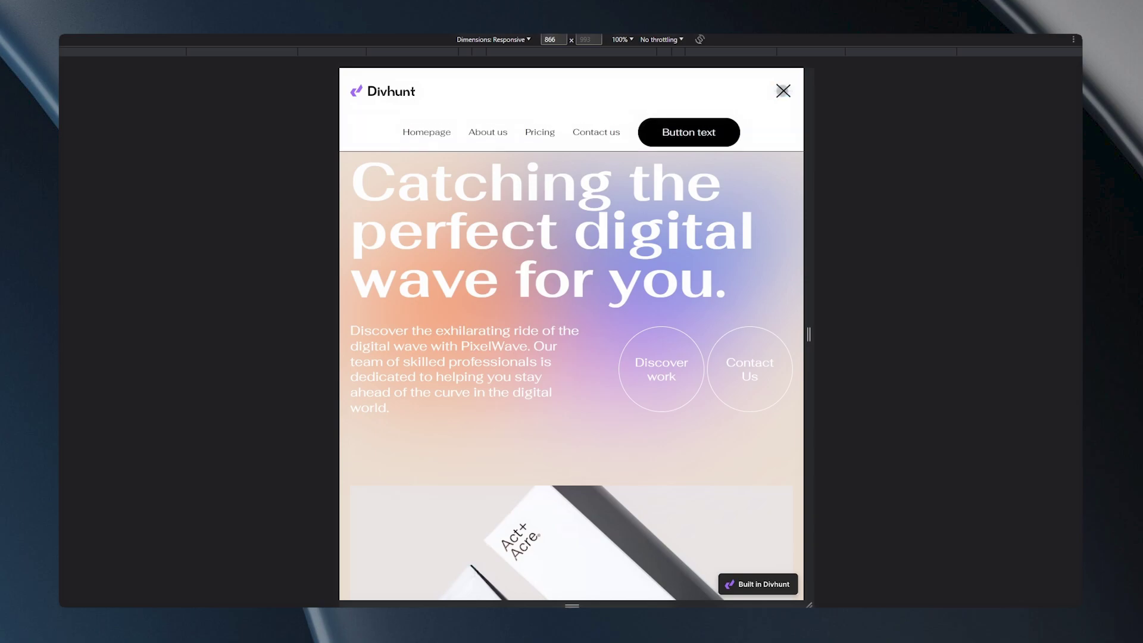
left_click(783, 92)
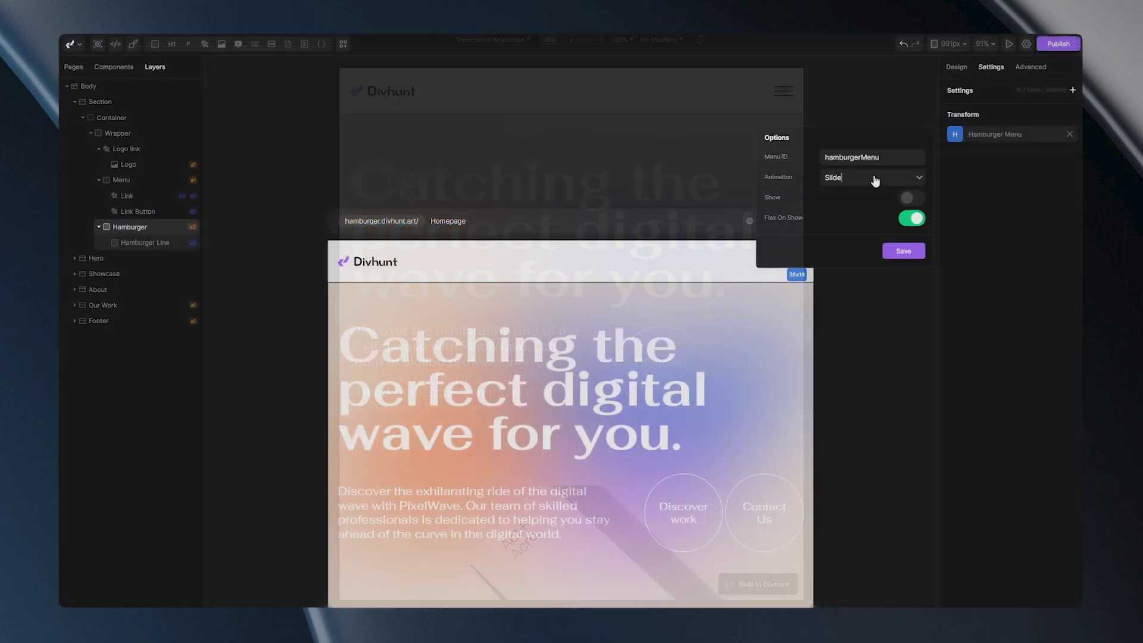
left_click(872, 177)
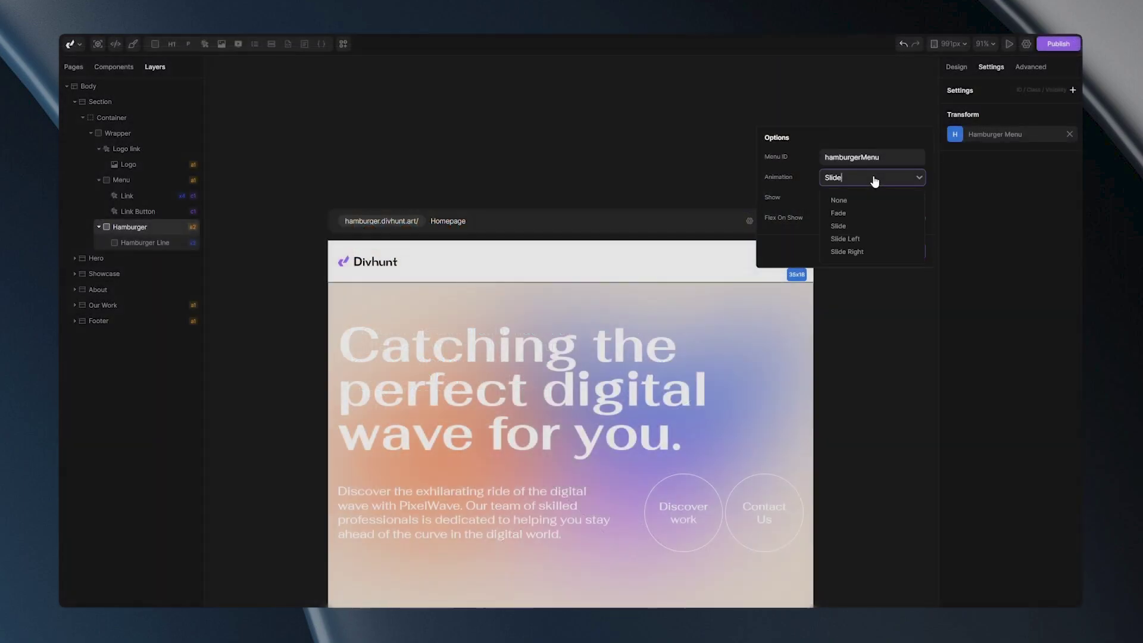
Choose Slide Left with a 350 ms duration and save the Hamburger Menu options
left_click(846, 238)
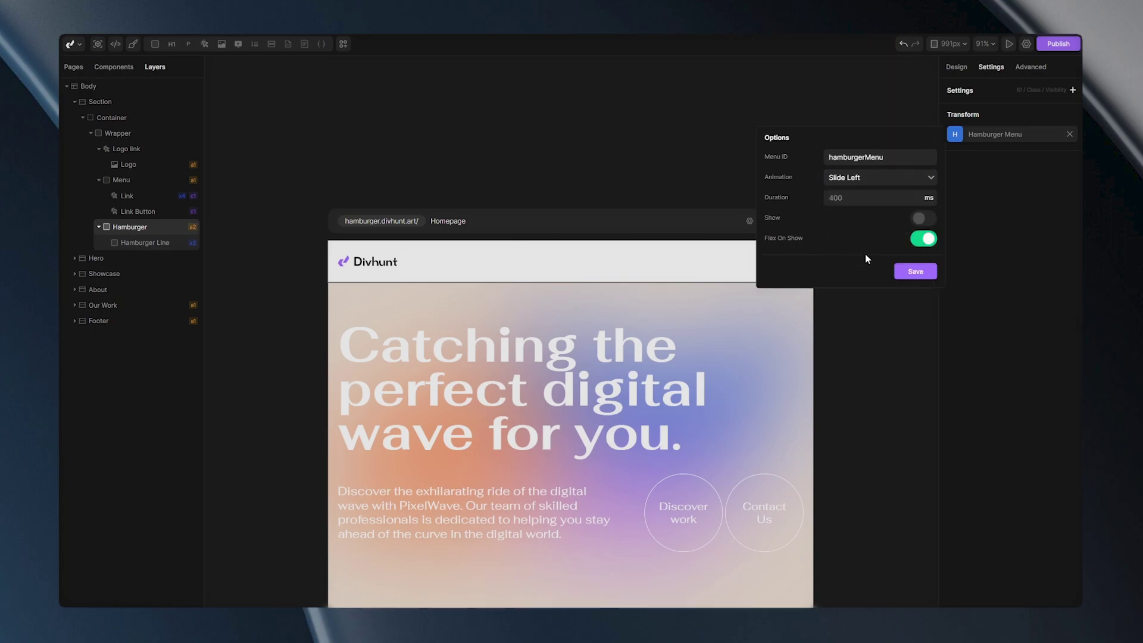
left_click(851, 197)
type("350")
key("Return")
left_click(911, 271)
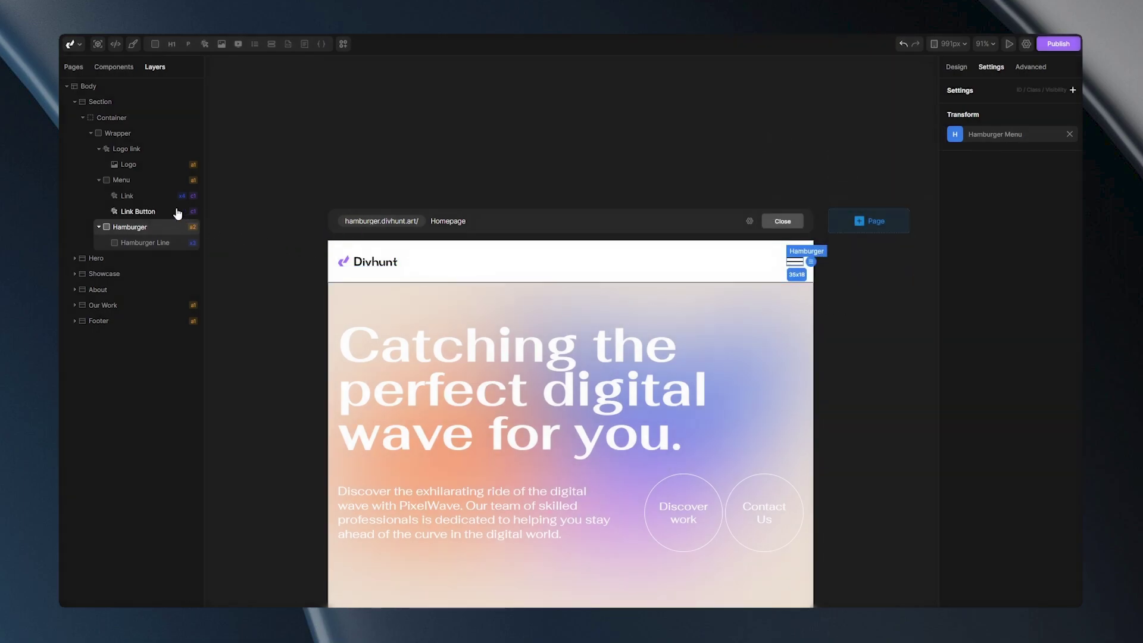
Make the Menu a flex column aligned flex-start with a 25 px row gap
left_click(129, 183)
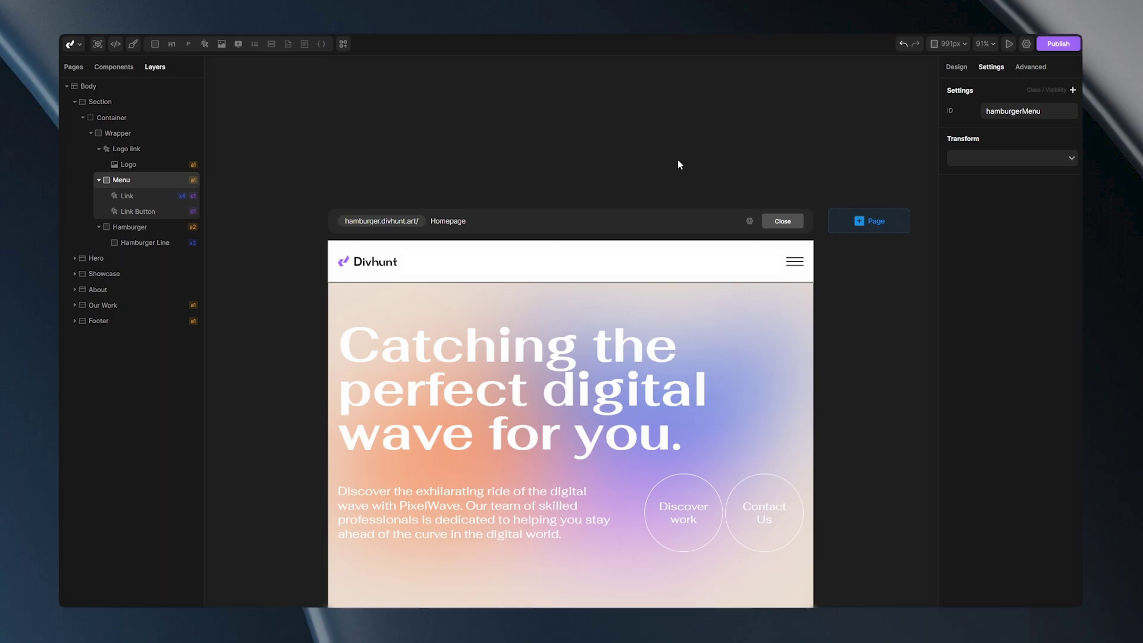
left_click(957, 67)
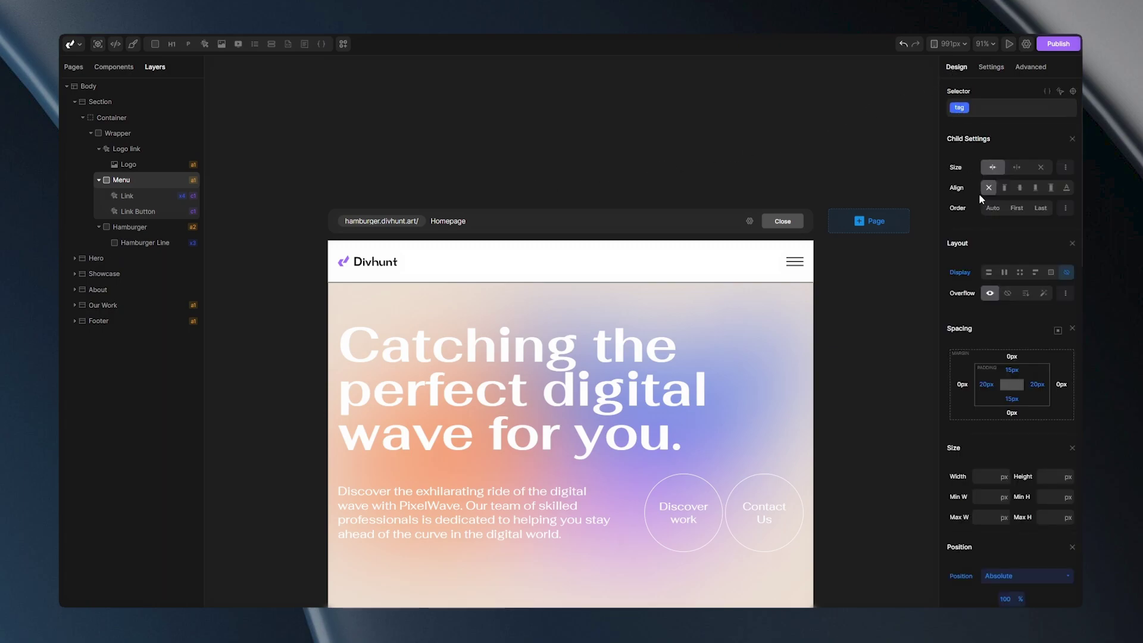
left_click(1004, 274)
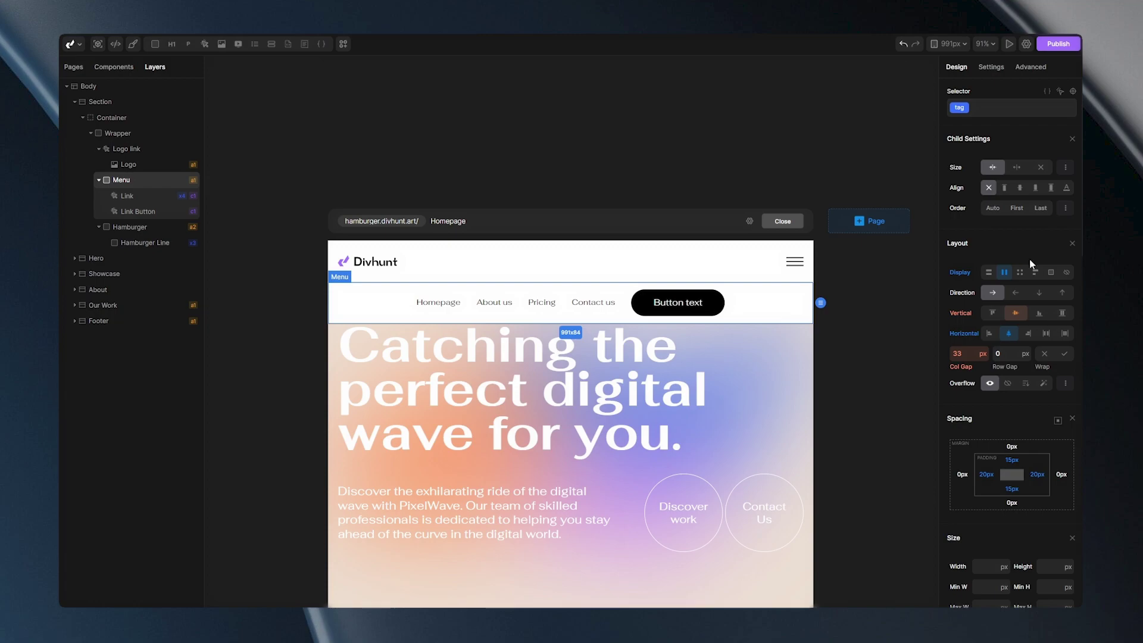
left_click(1040, 297)
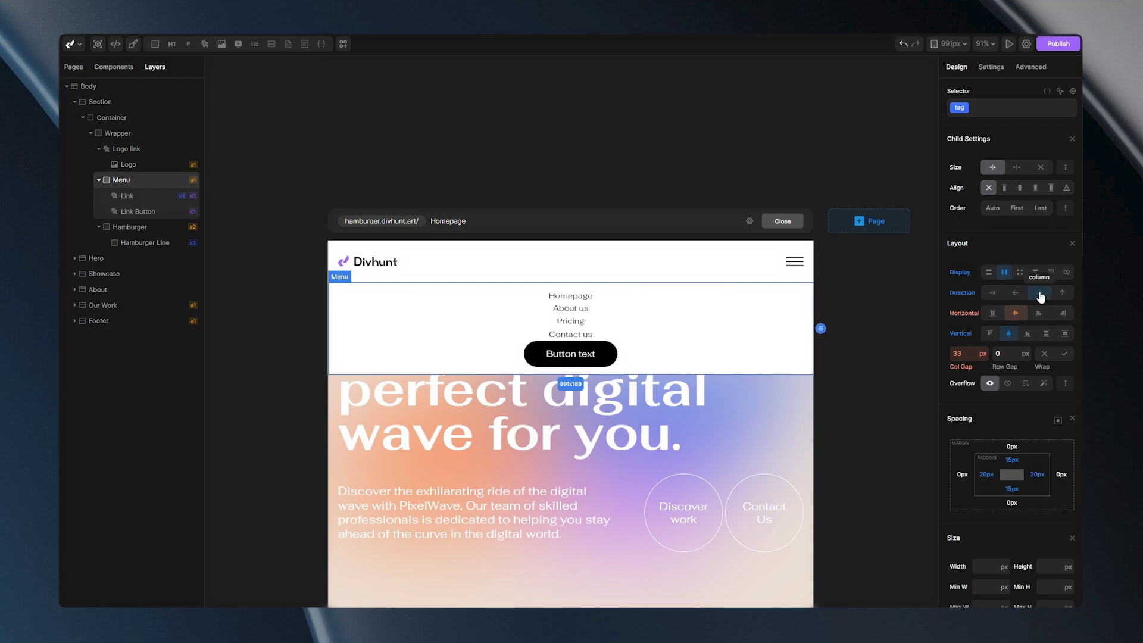
left_click(1009, 351)
type("25")
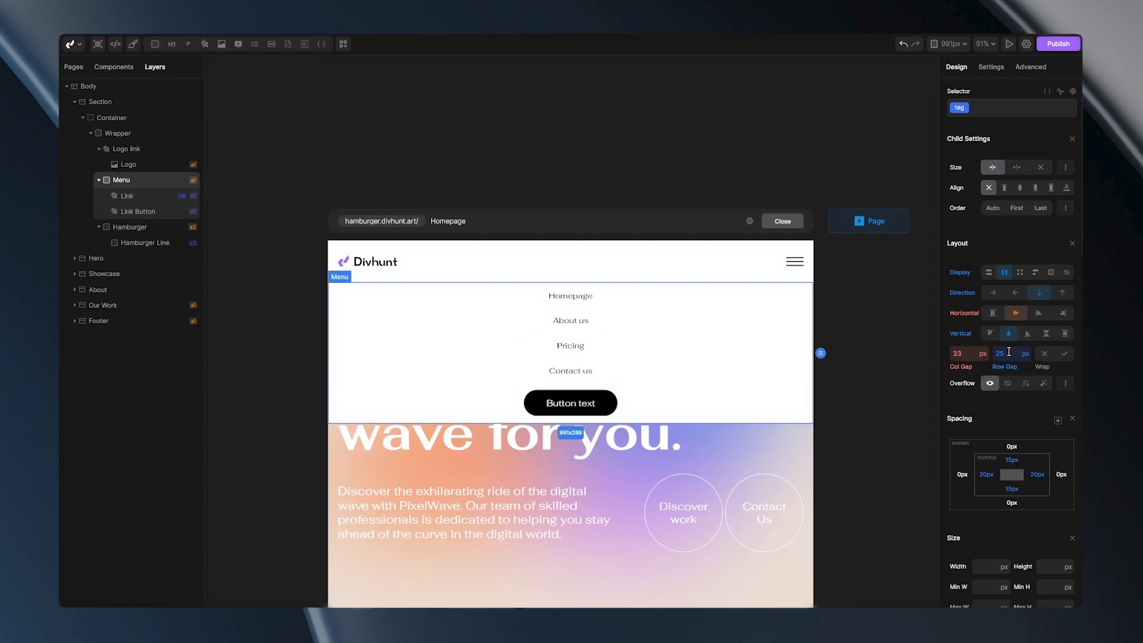
left_click(1039, 314)
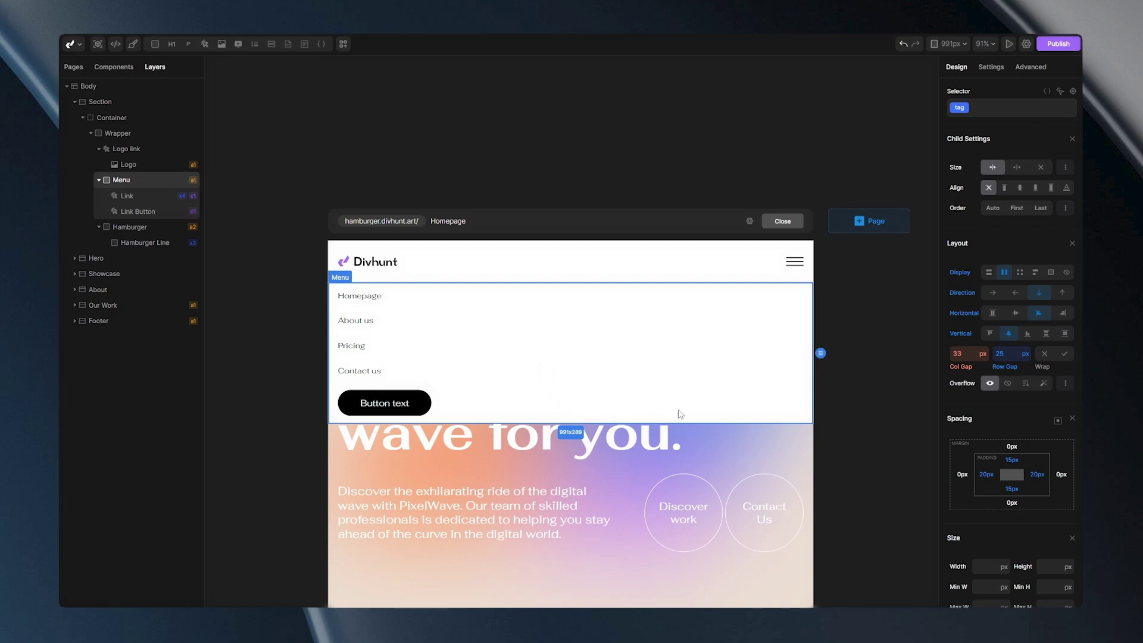
scroll(946, 399, "down", 1)
scroll(945, 399, "down", 3)
Set the Menu element's width to 40%
left_click(989, 509)
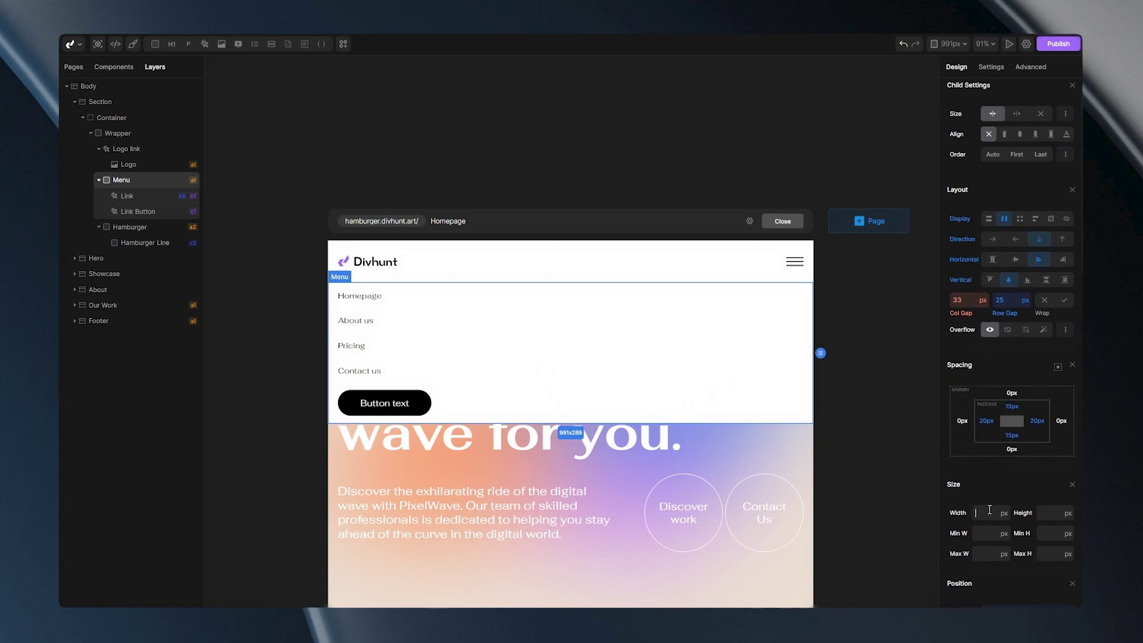
type("40%")
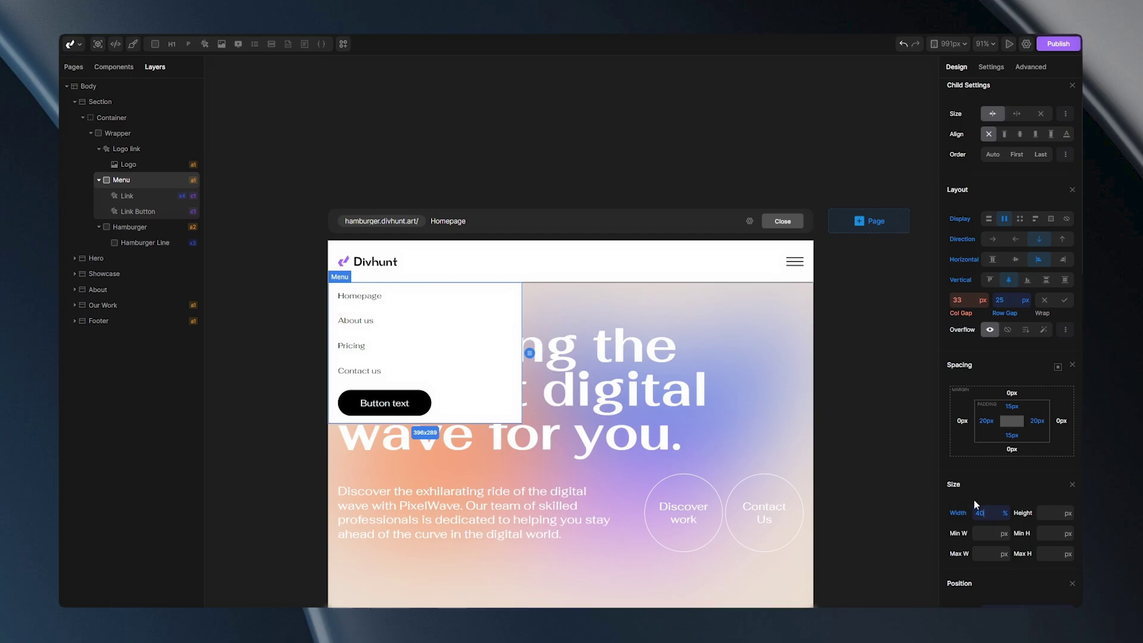
scroll(886, 467, "down", 2)
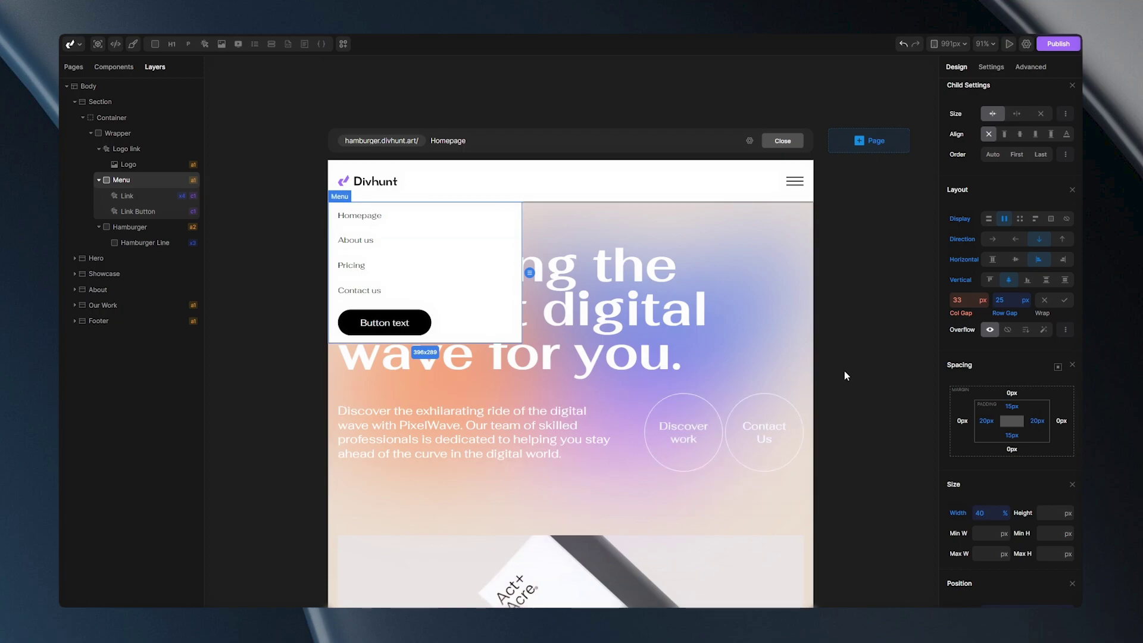
left_click_drag(844, 370, 862, 333)
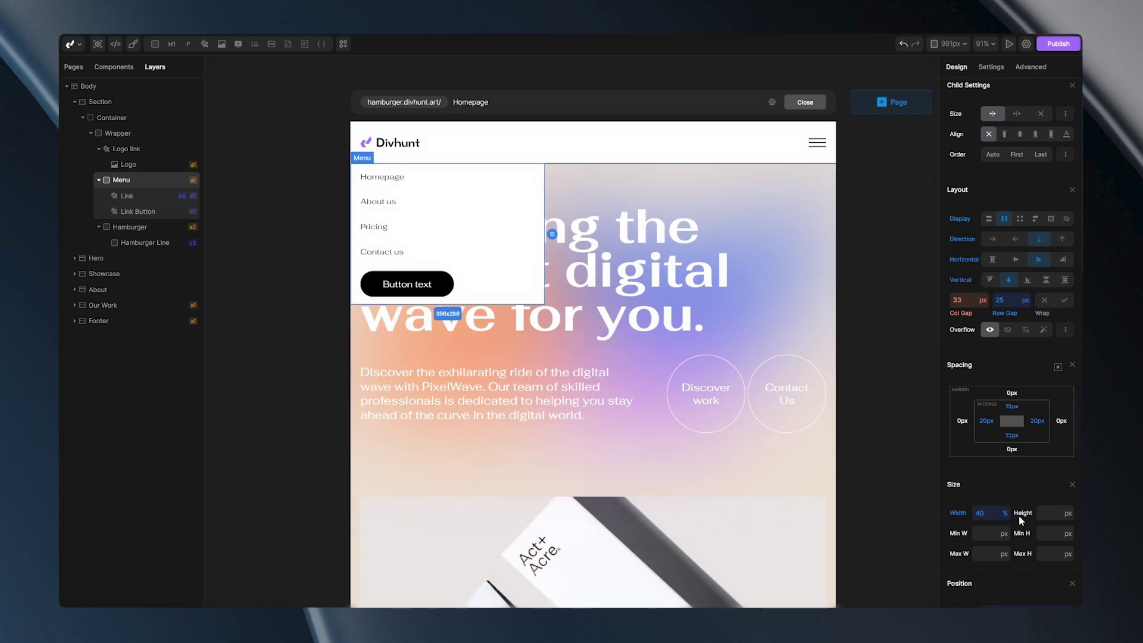
Set the Menu height to calc(100vh - 86px) with no unit
scroll(1046, 496, "down", 2)
left_click(1065, 406)
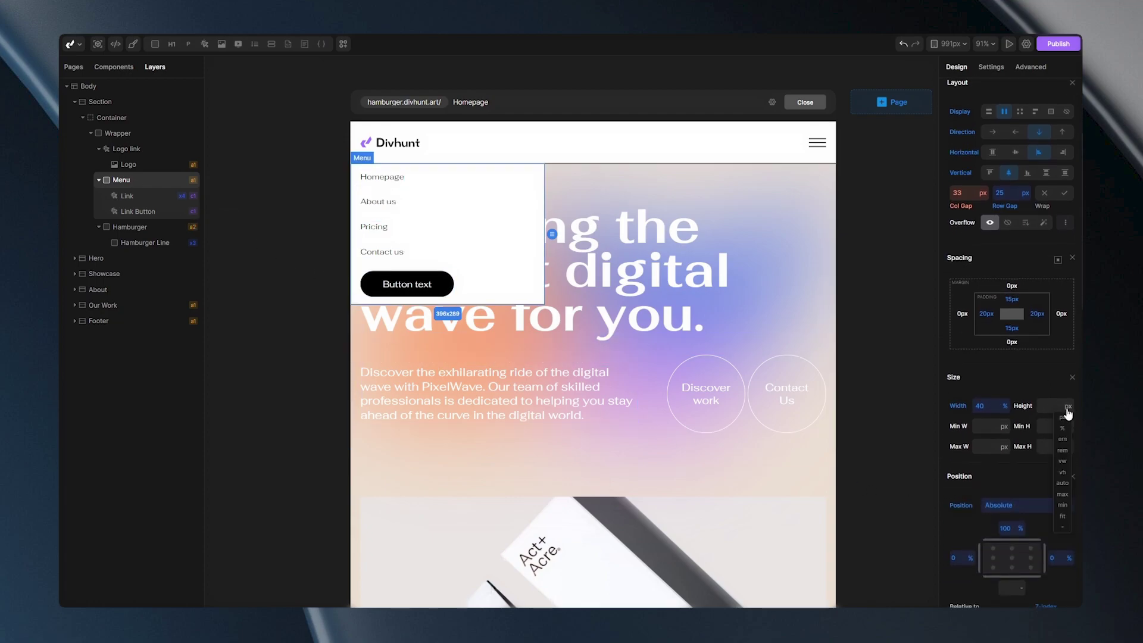
left_click(1063, 527)
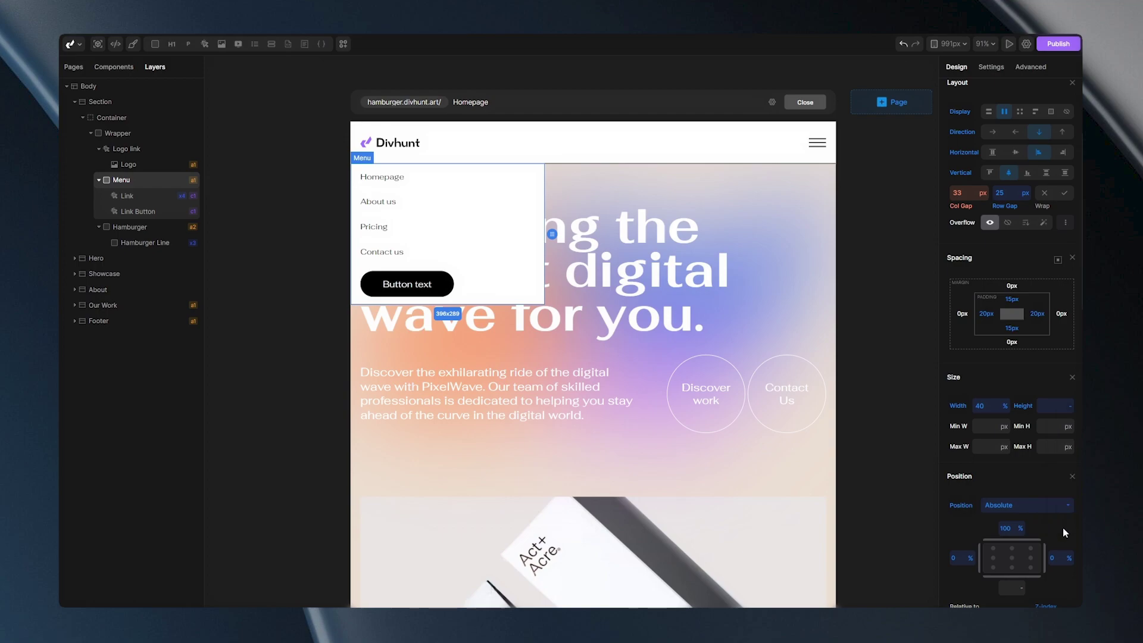
type("calc")
type("h - 86px")
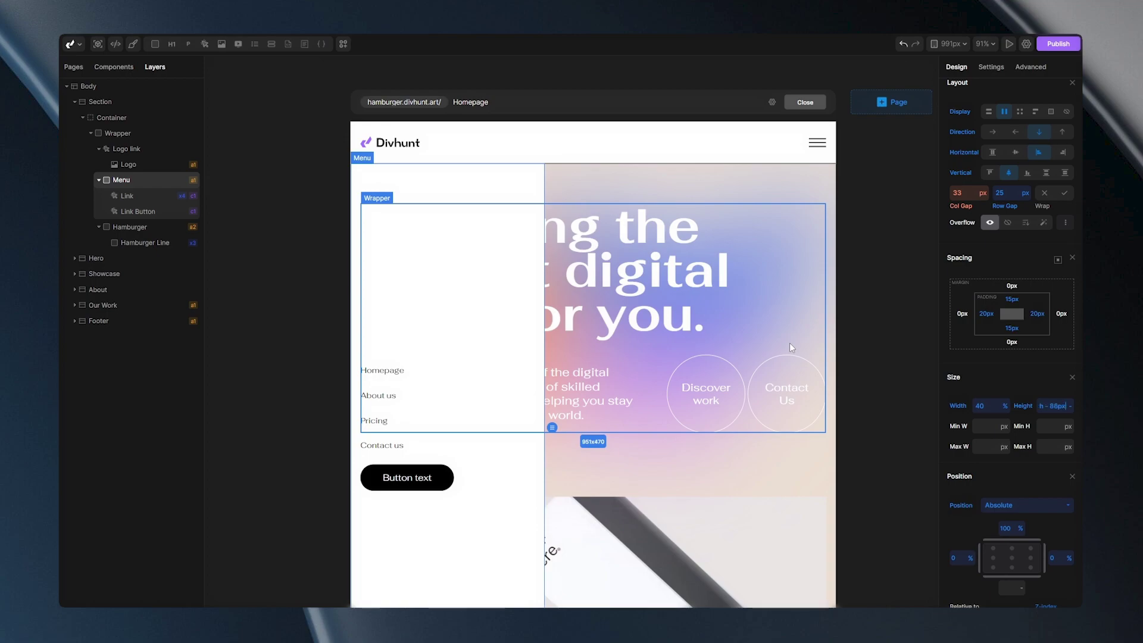
key("Return")
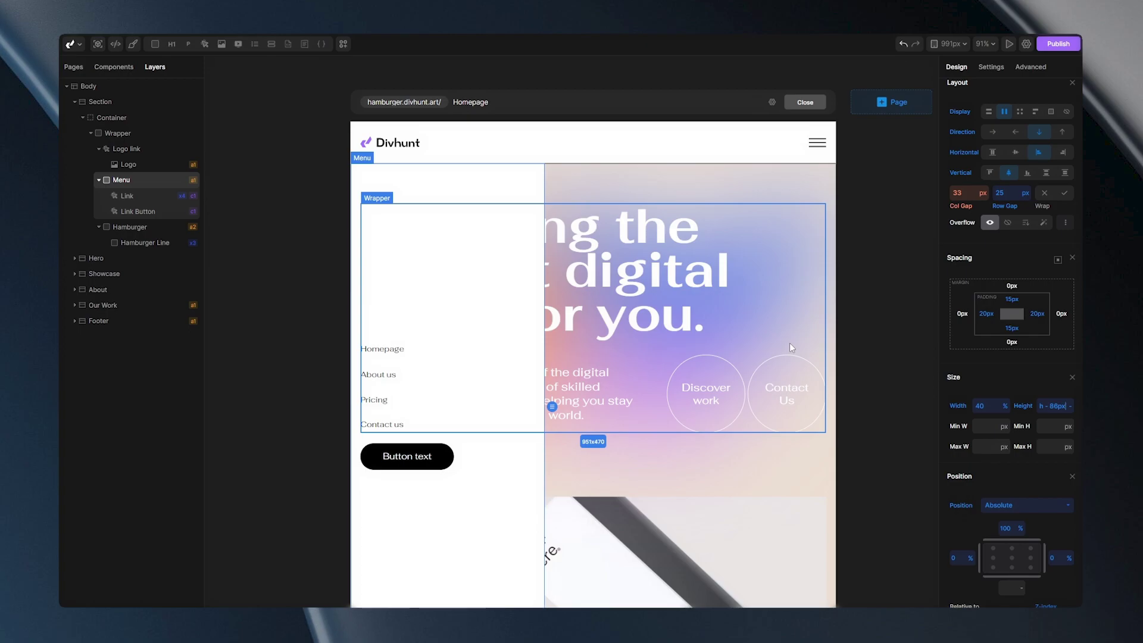
scroll(791, 264, "down", 3)
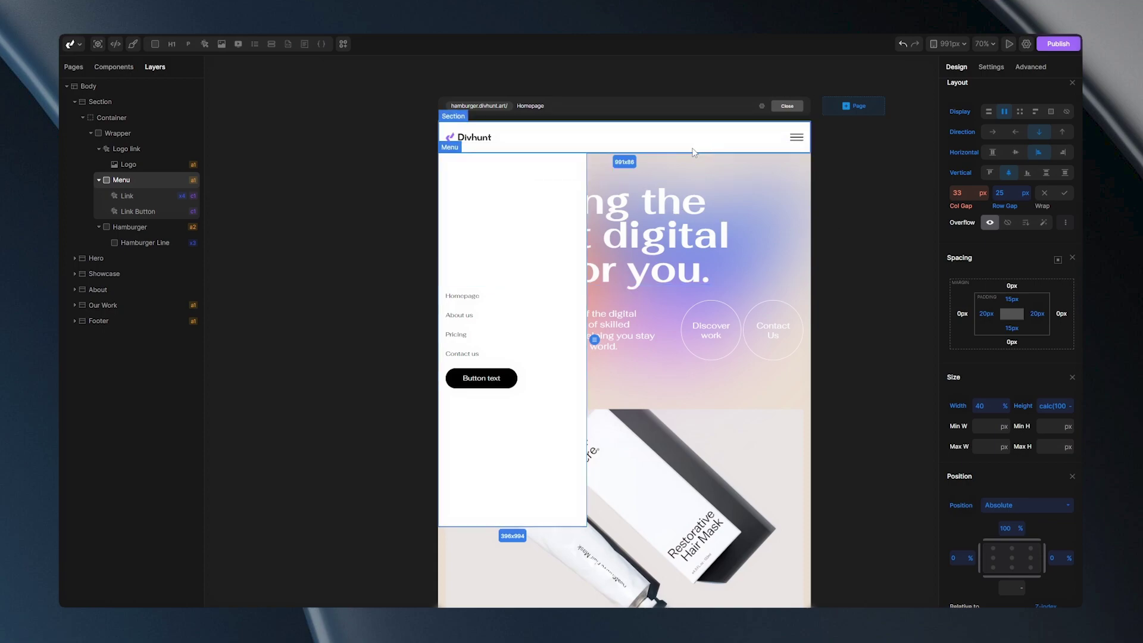
Set the Menu's Display to none so it stays hidden until opened
left_click_drag(863, 184, 852, 199)
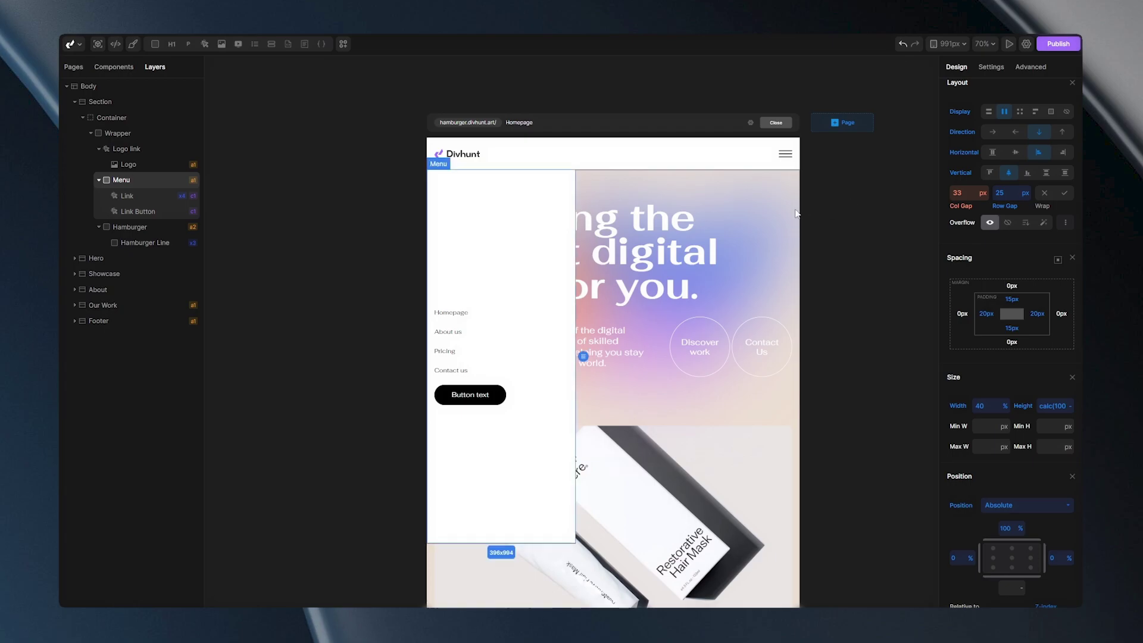
scroll(1002, 232, "up", 3)
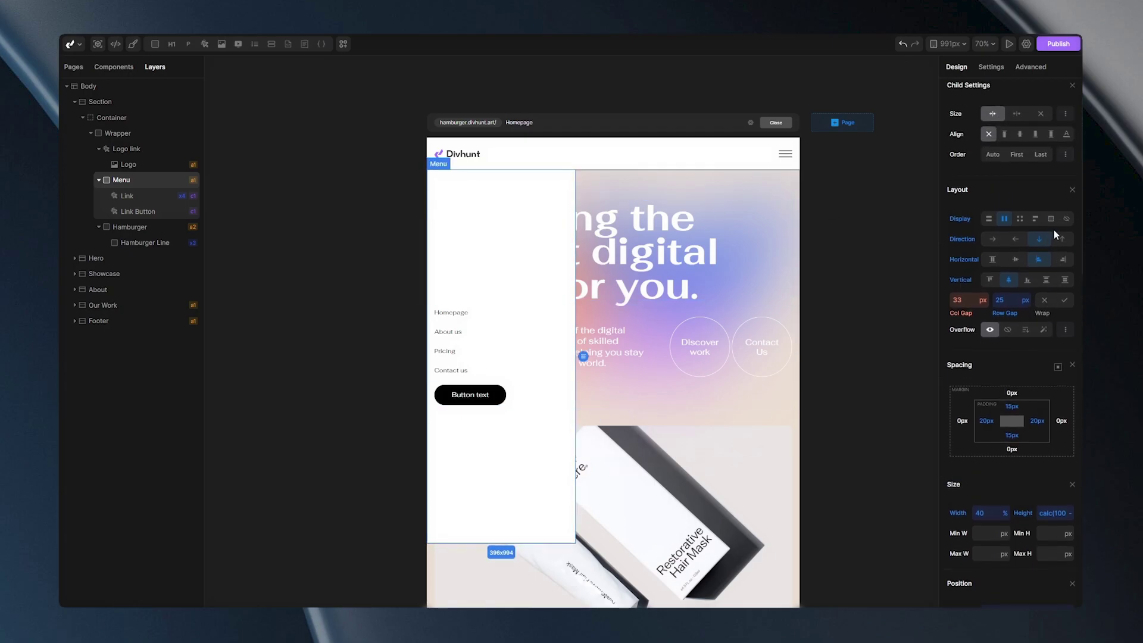
left_click(1066, 220)
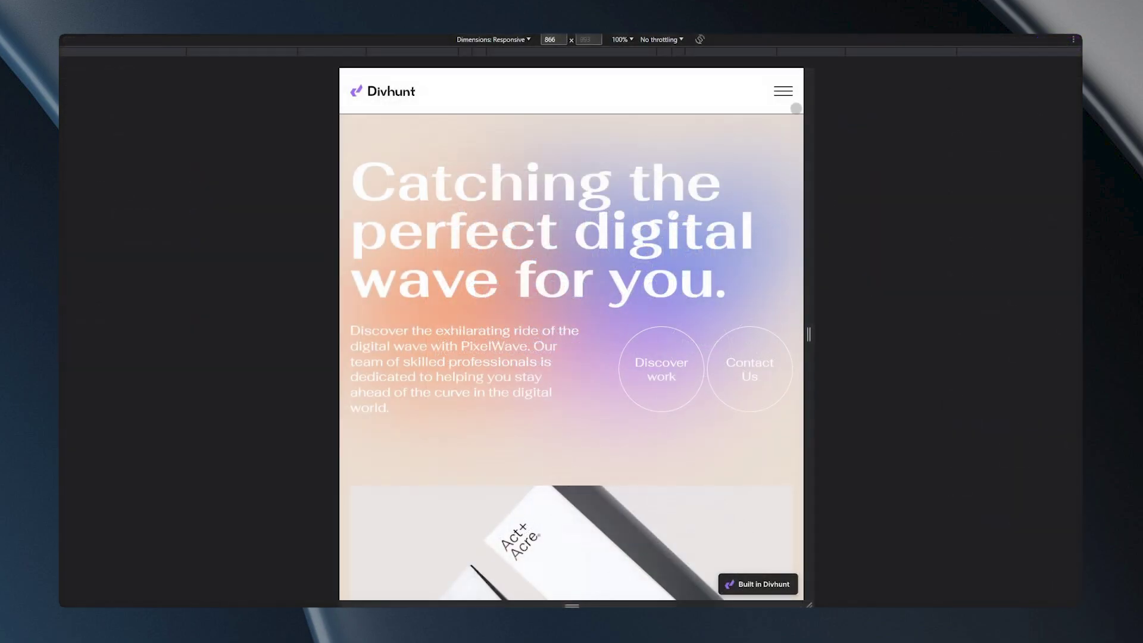
left_click(783, 91)
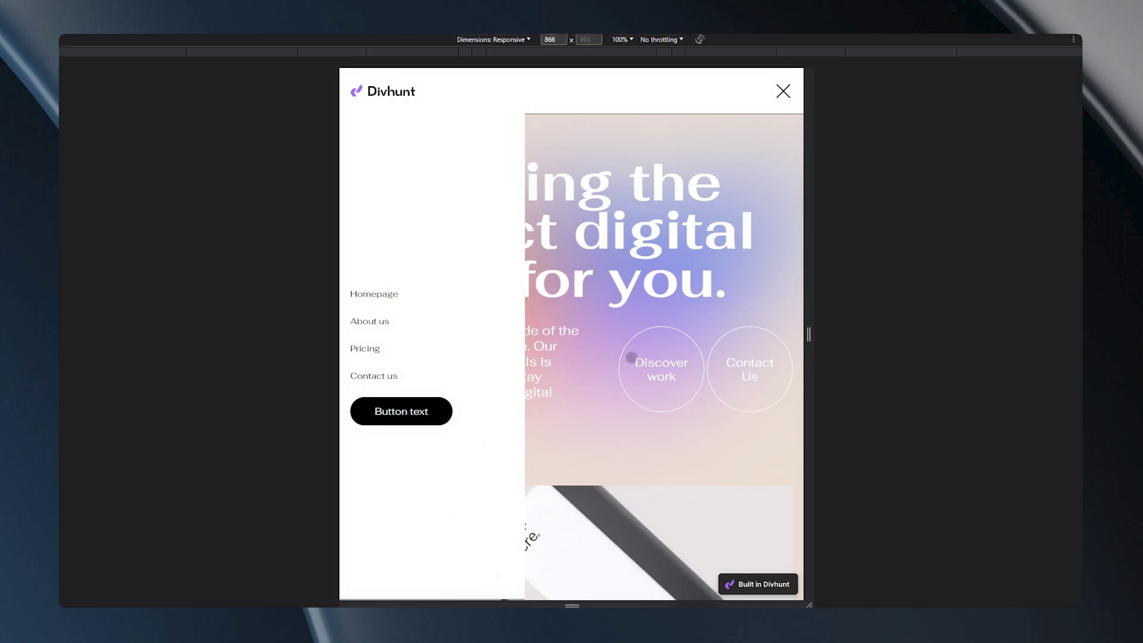
scroll(631, 358, "down", 6)
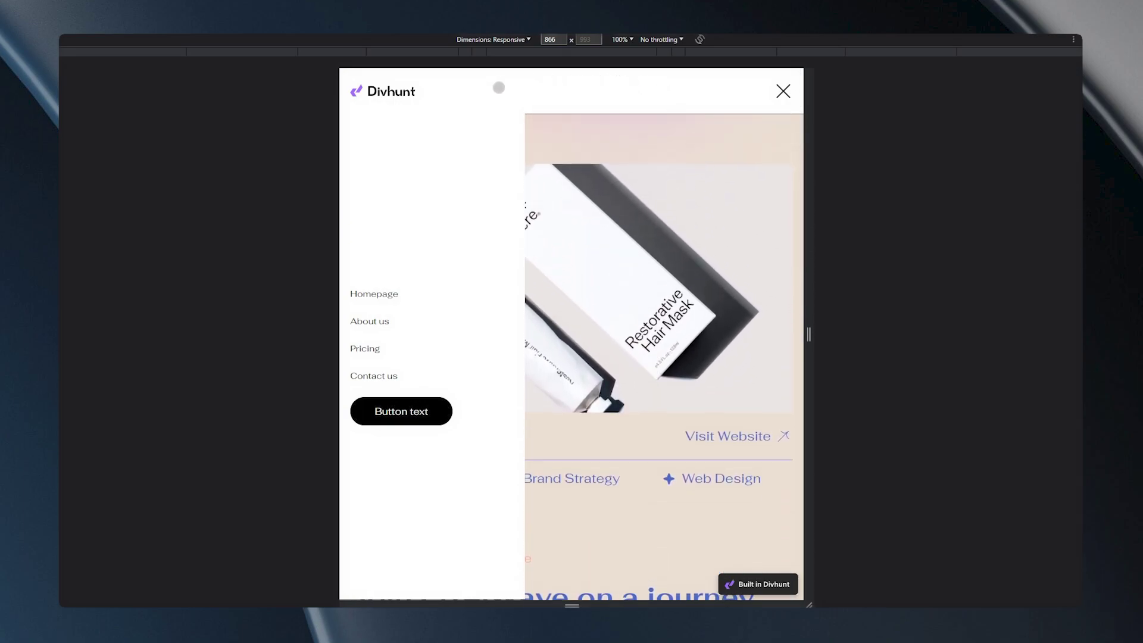
scroll(640, 269, "down", 7)
scroll(640, 270, "down", 2)
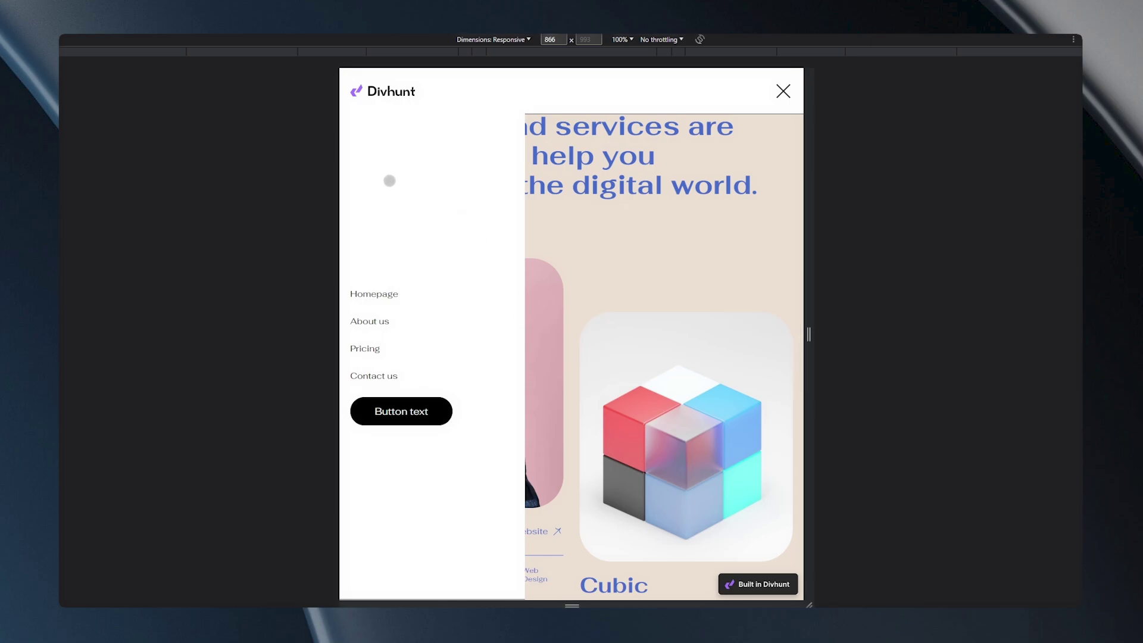
scroll(602, 524, "up", 2)
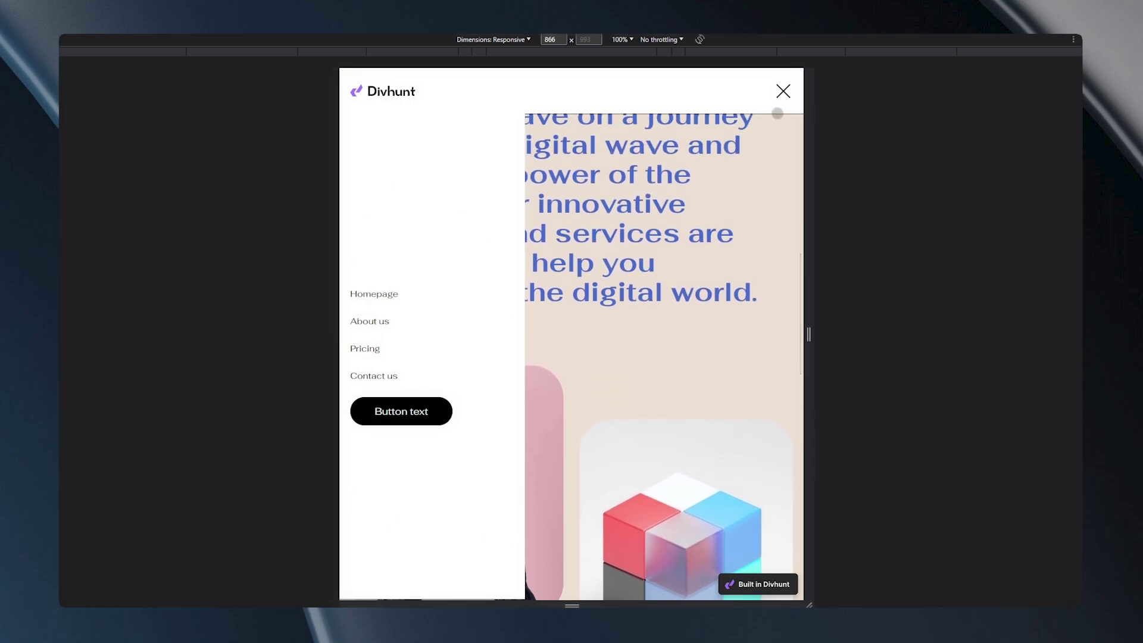
left_click(784, 91)
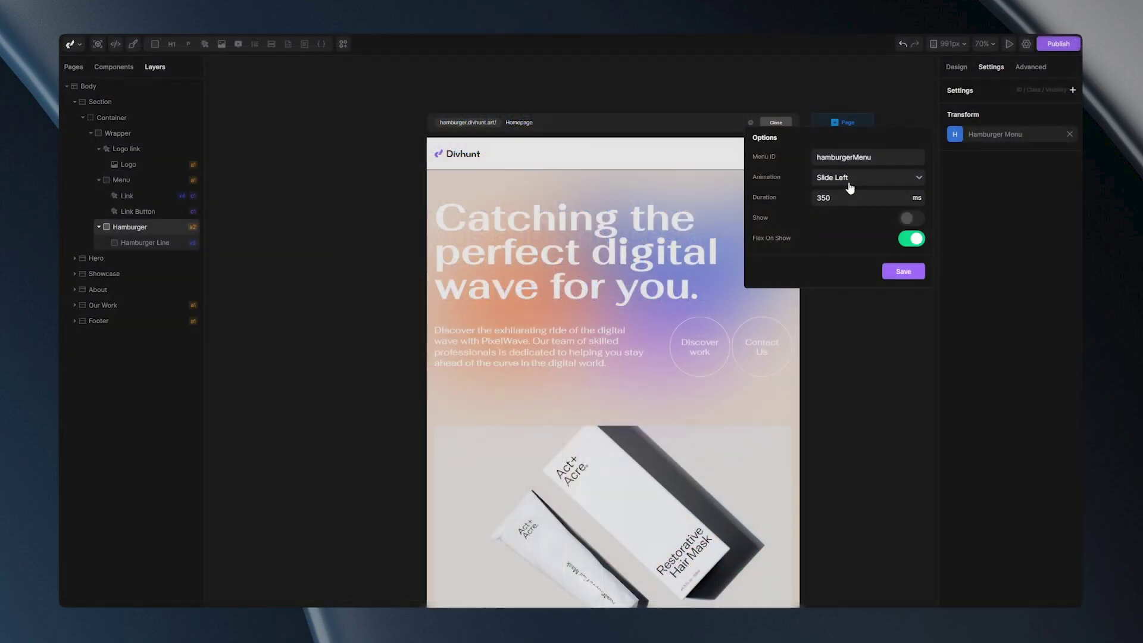
Switch the menu animation to Slide Right and save the Hamburger Menu options
left_click(850, 179)
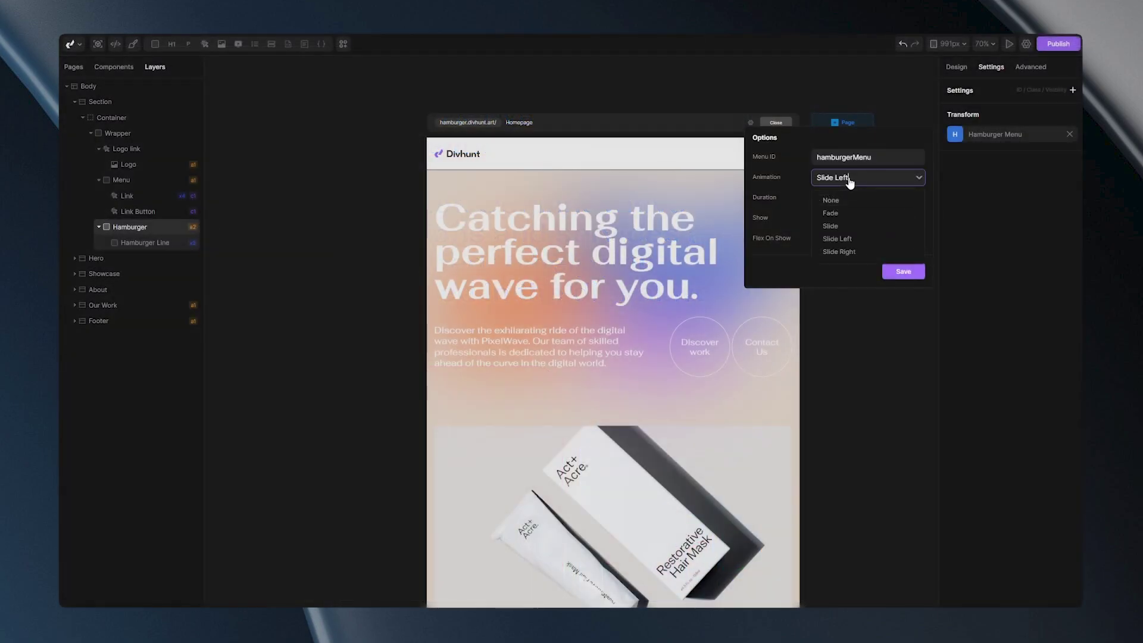
left_click(841, 253)
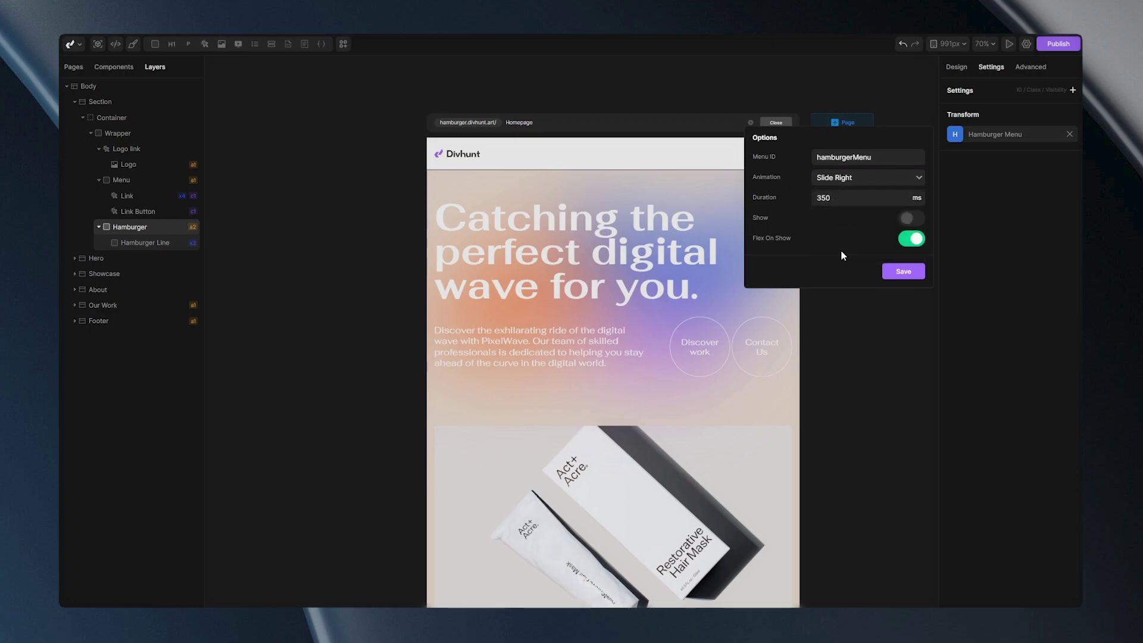
left_click(904, 273)
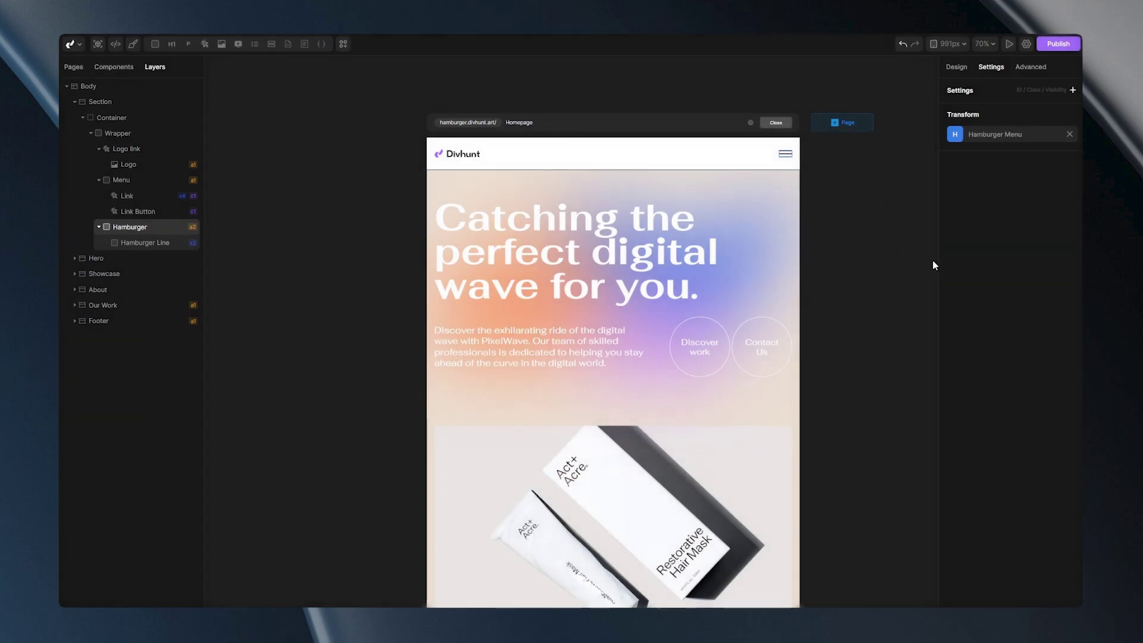
Show the Menu element again as a flex layout for editing
left_click(956, 67)
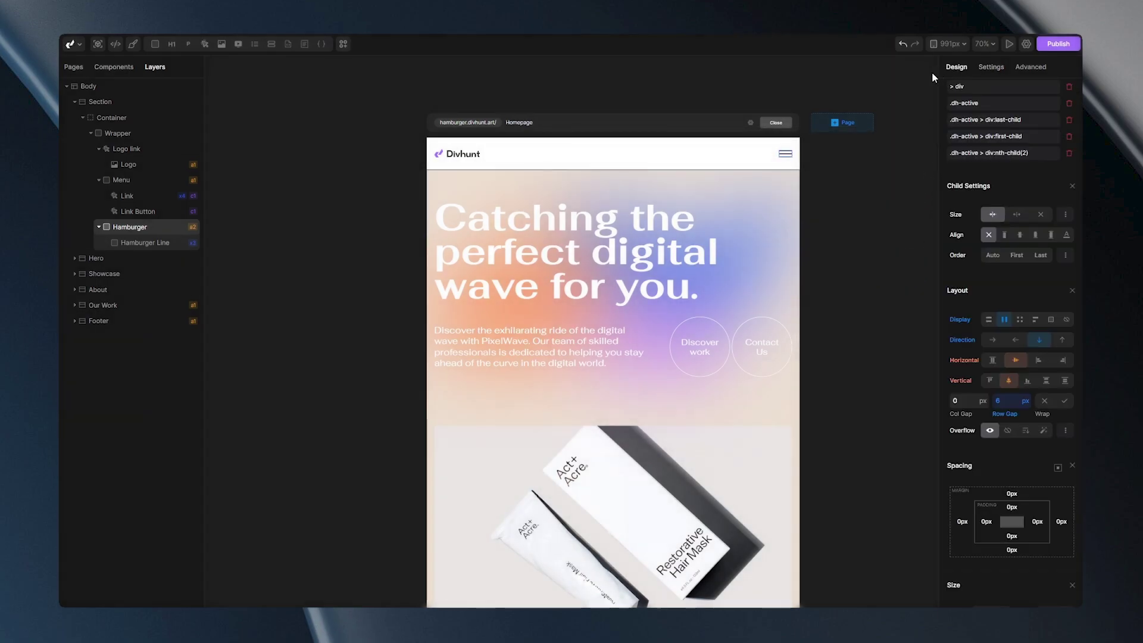
left_click(128, 181)
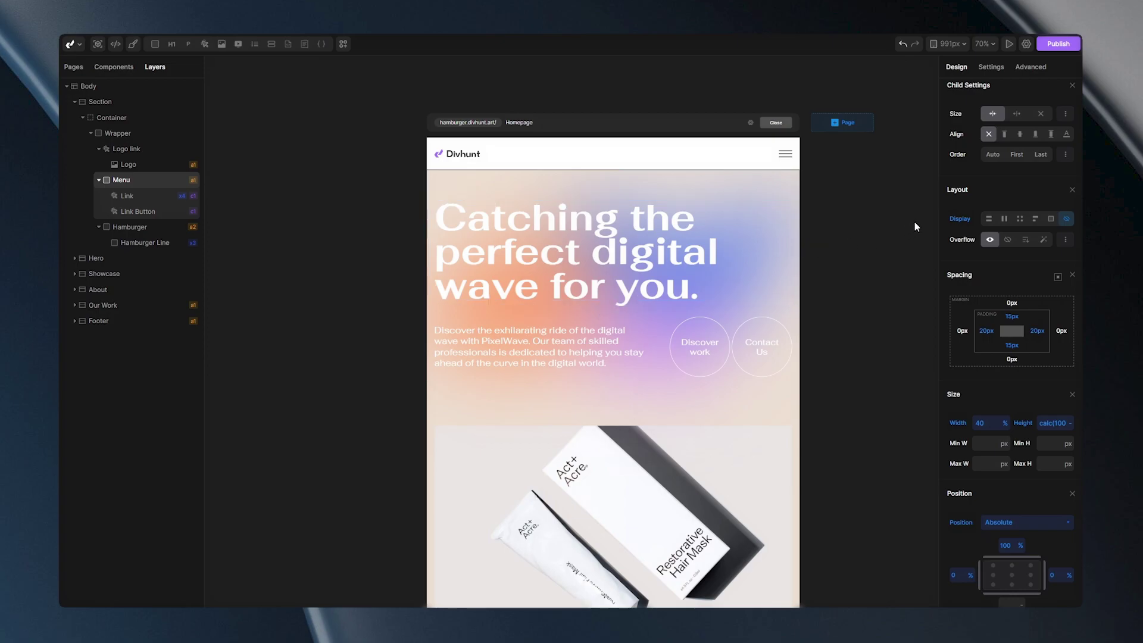
left_click(1006, 220)
scroll(1003, 307, "down", 5)
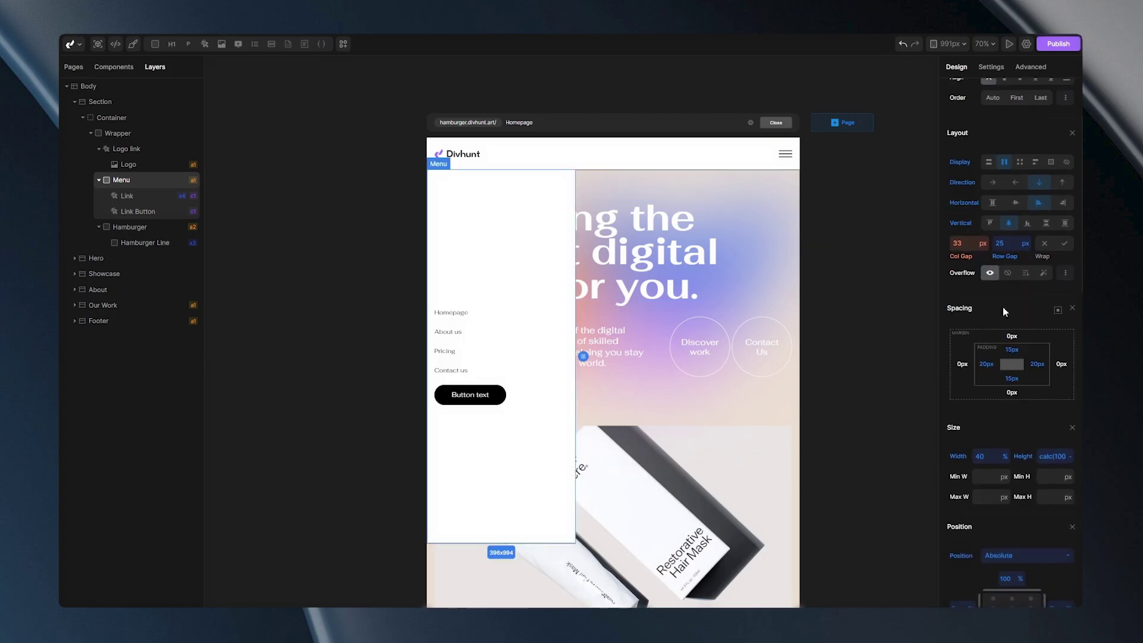
scroll(1002, 306, "down", 1)
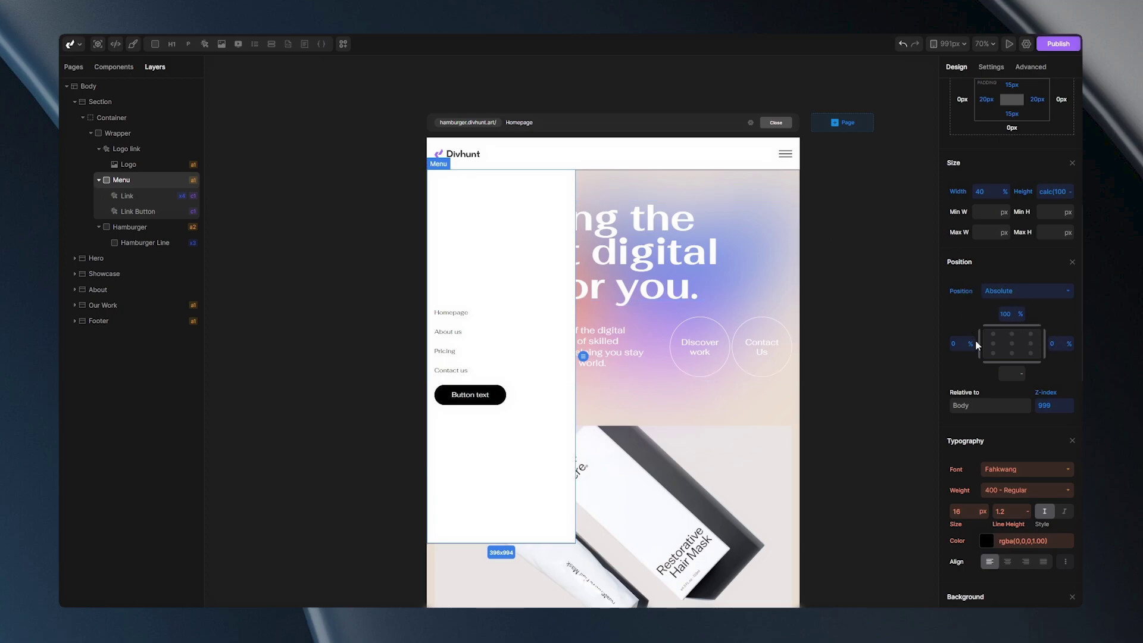
Anchor the Menu right with left offset auto and right 0%, then set Display none
left_click(1055, 343)
left_click(971, 344)
left_click(965, 421)
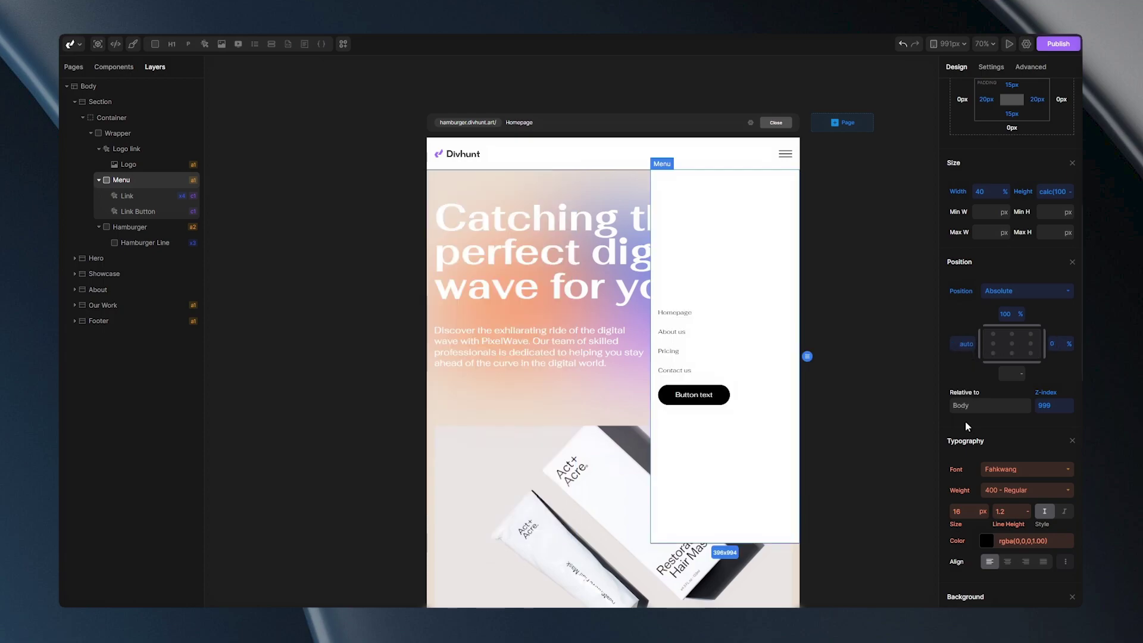
left_click(1056, 343)
left_click(761, 282)
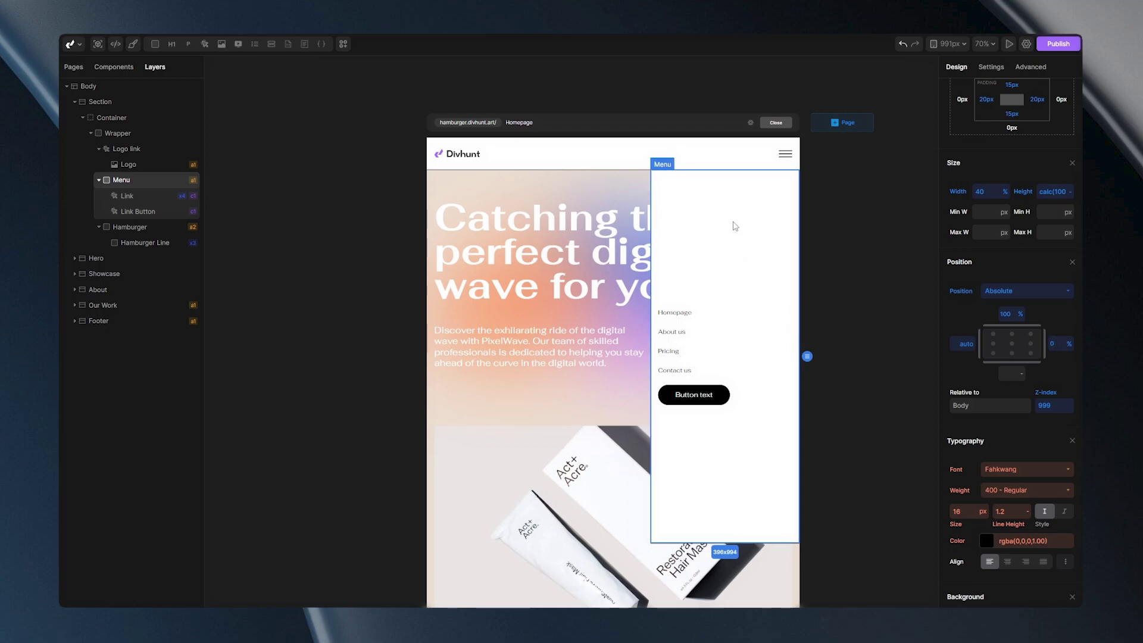
scroll(989, 215, "up", 5)
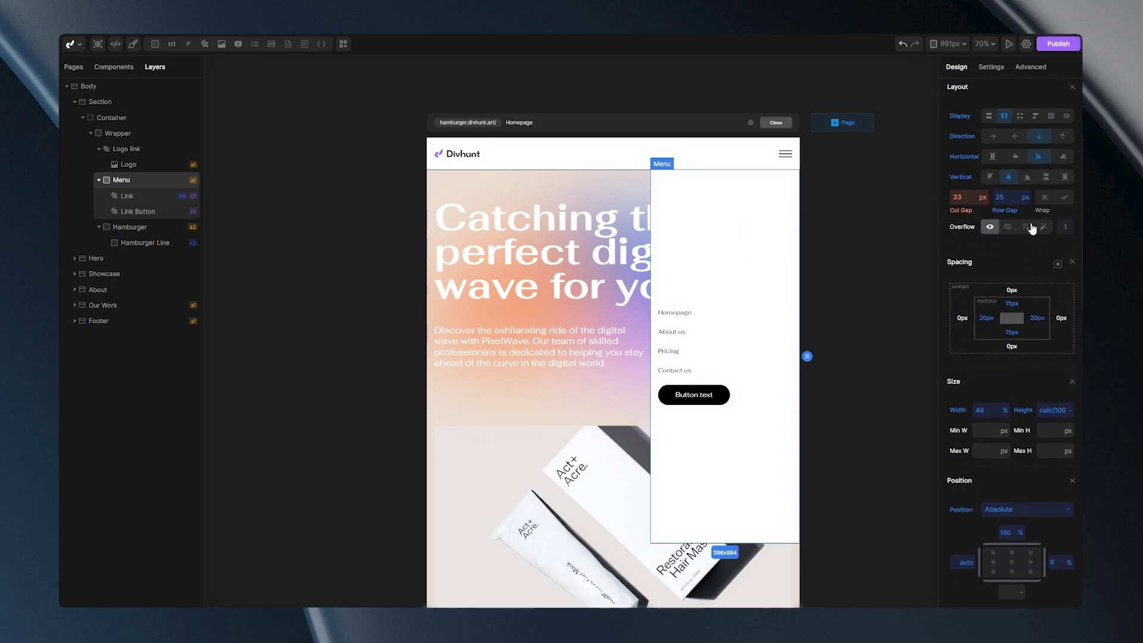
left_click(1064, 275)
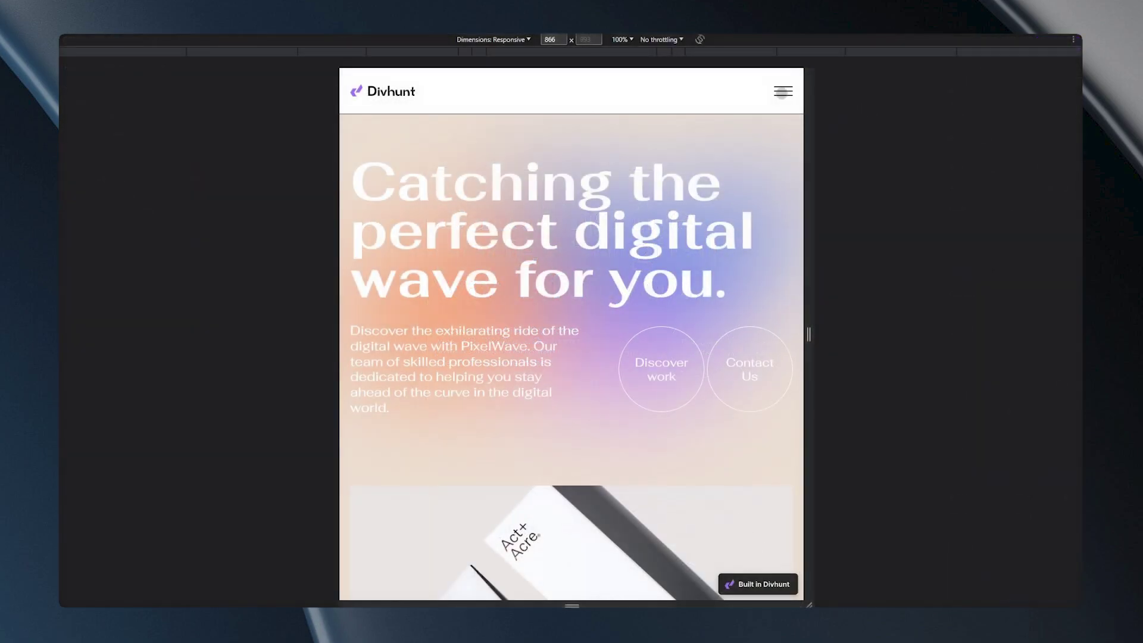
Open the right-side menu from the hamburger in preview and close it with the X
left_click(784, 90)
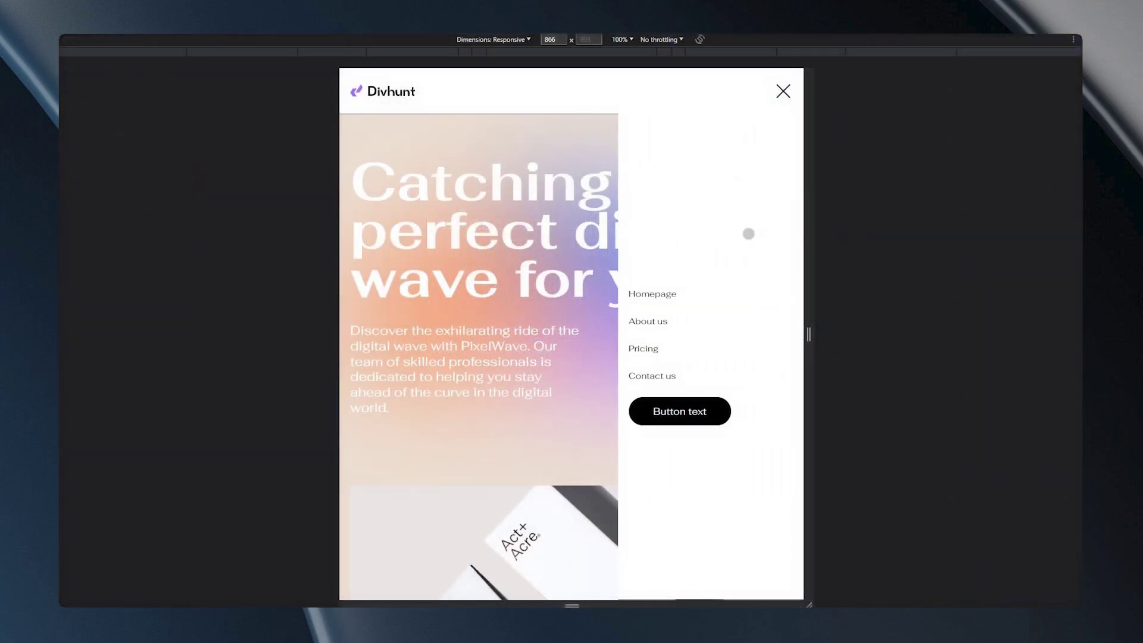
left_click(784, 90)
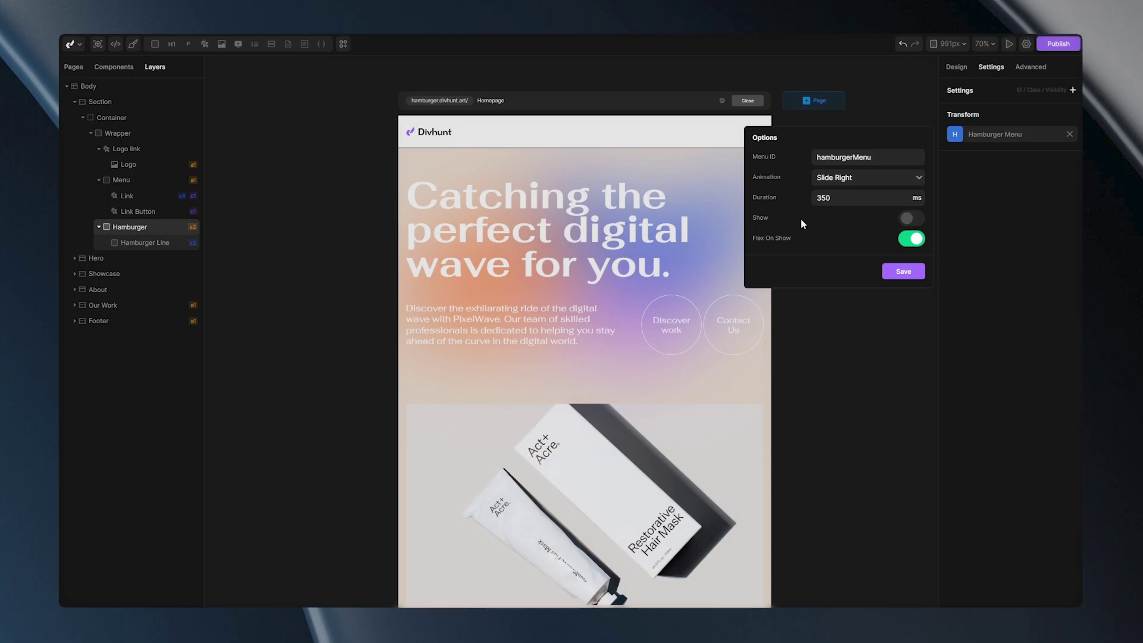
Turn on Show in the Hamburger Menu options so the menu stays open on canvas
left_click_drag(781, 217, 756, 218)
left_click(122, 181)
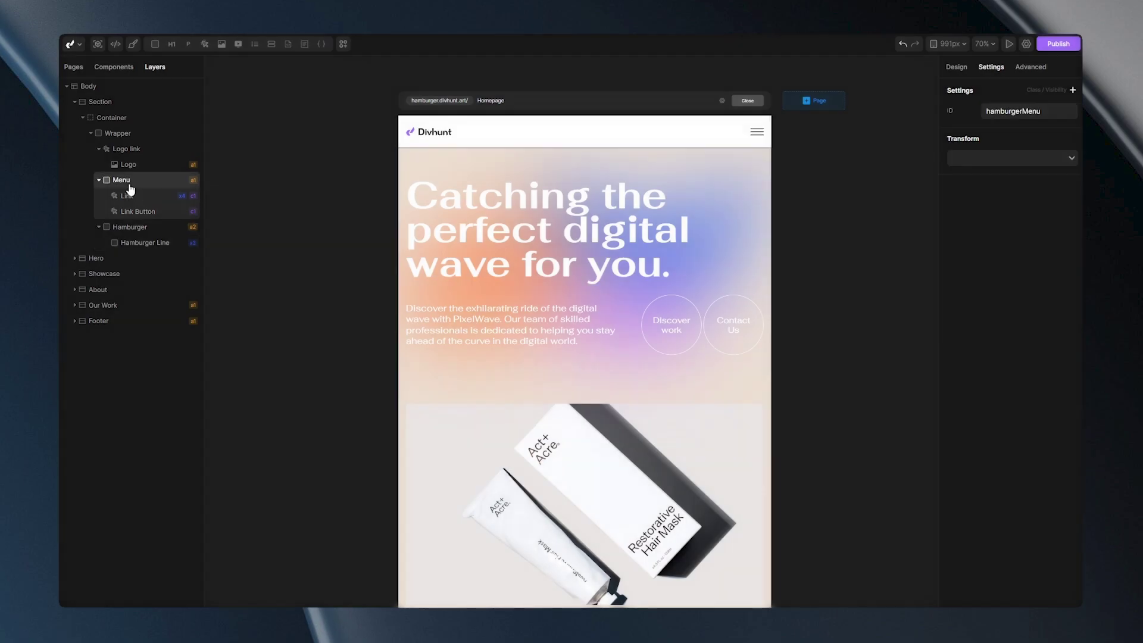
left_click(957, 67)
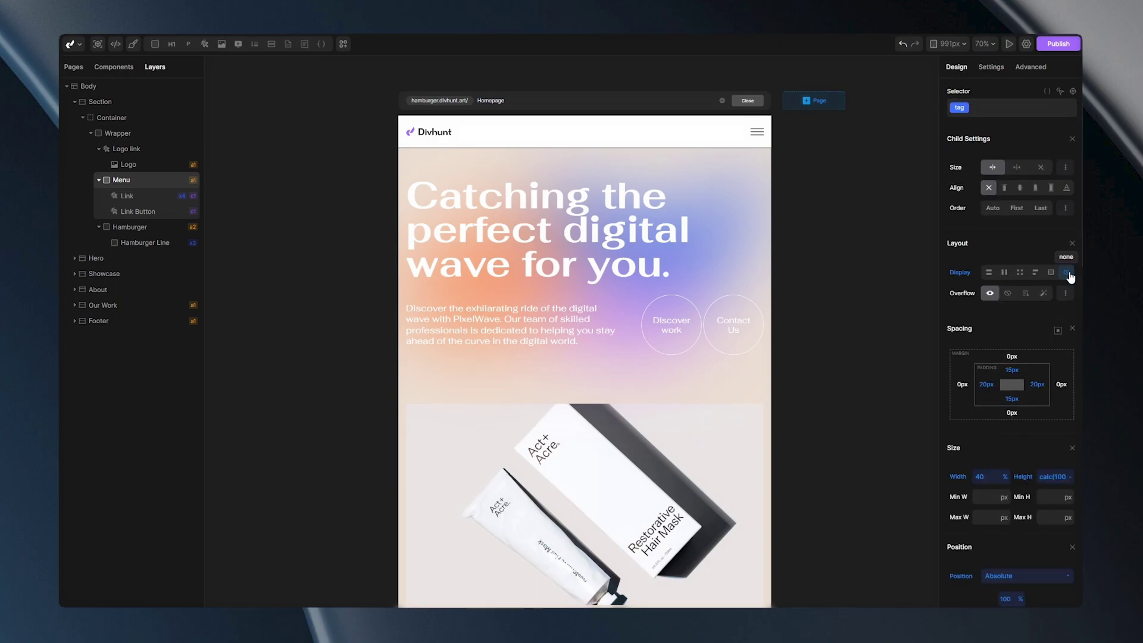
left_click(130, 227)
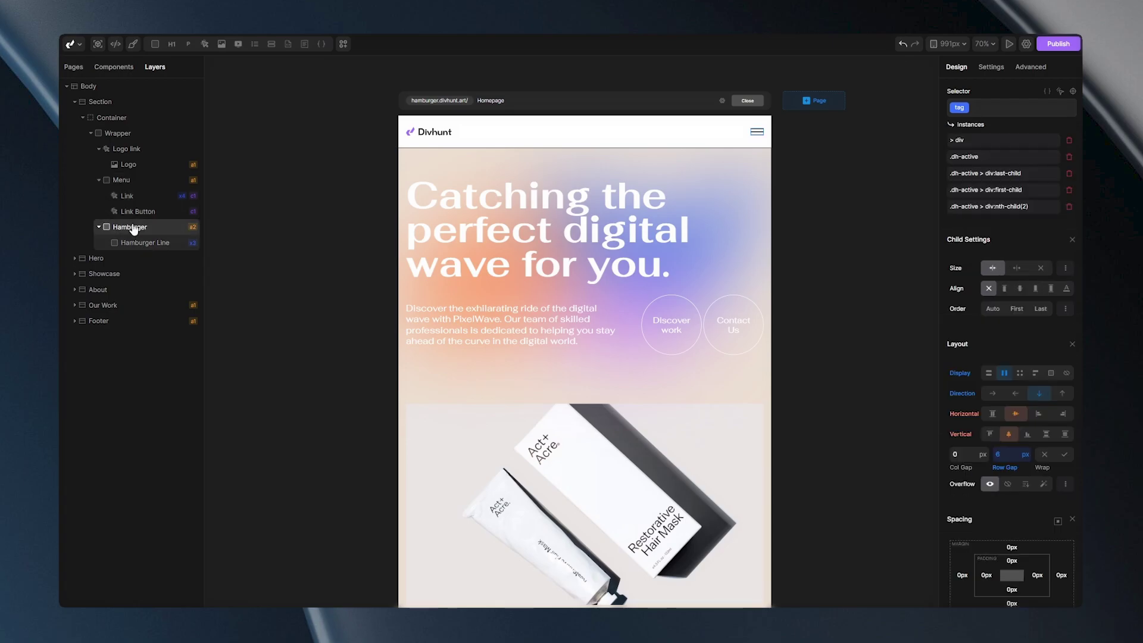
left_click(991, 67)
left_click(962, 134)
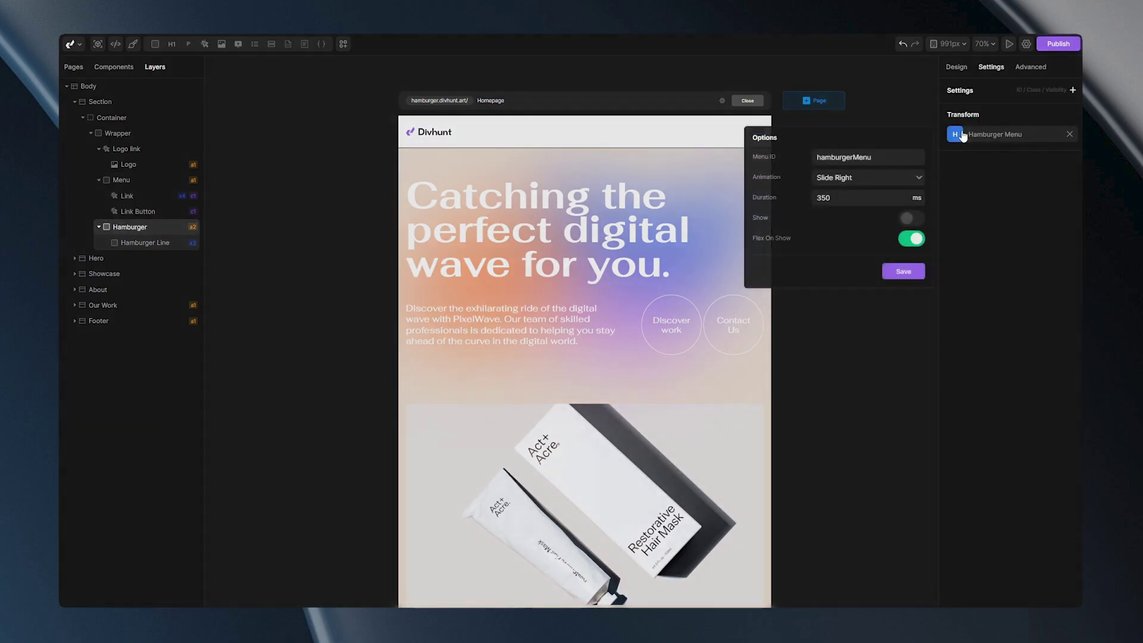
left_click(911, 218)
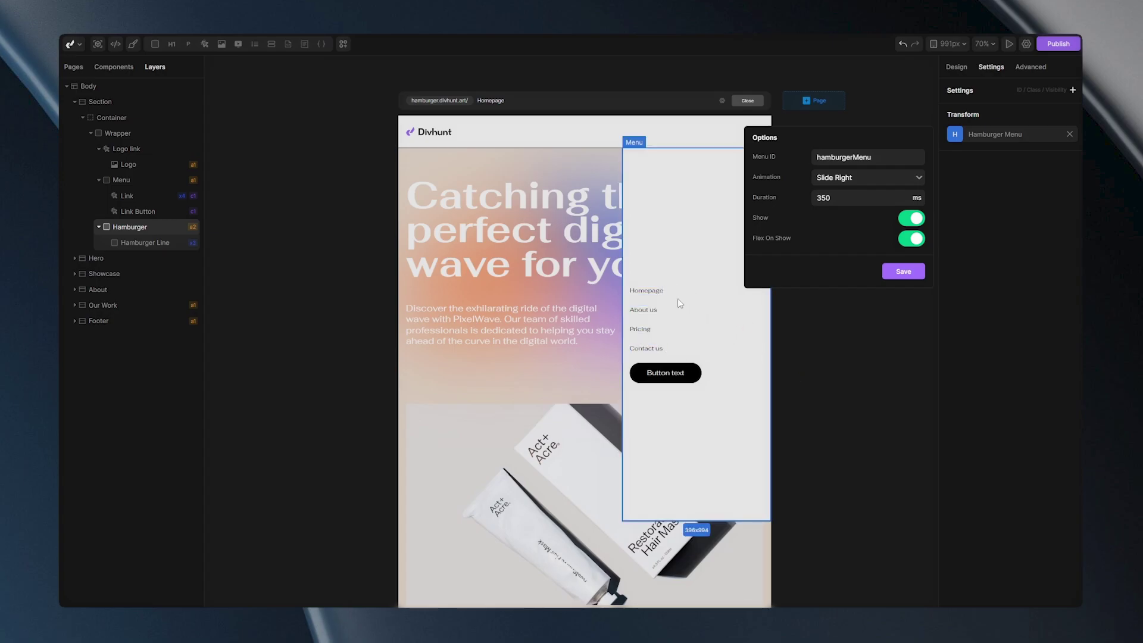
Change the first menu link's text to 'Homepage Open'
left_click(647, 291)
left_click(1026, 296)
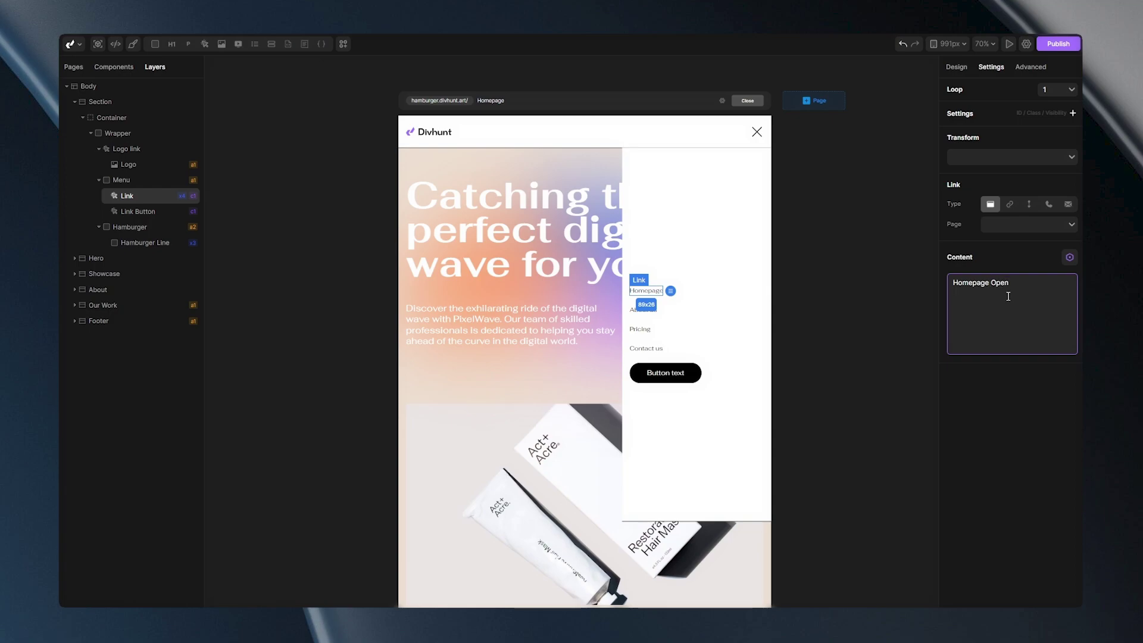
type("Open")
left_click(901, 306)
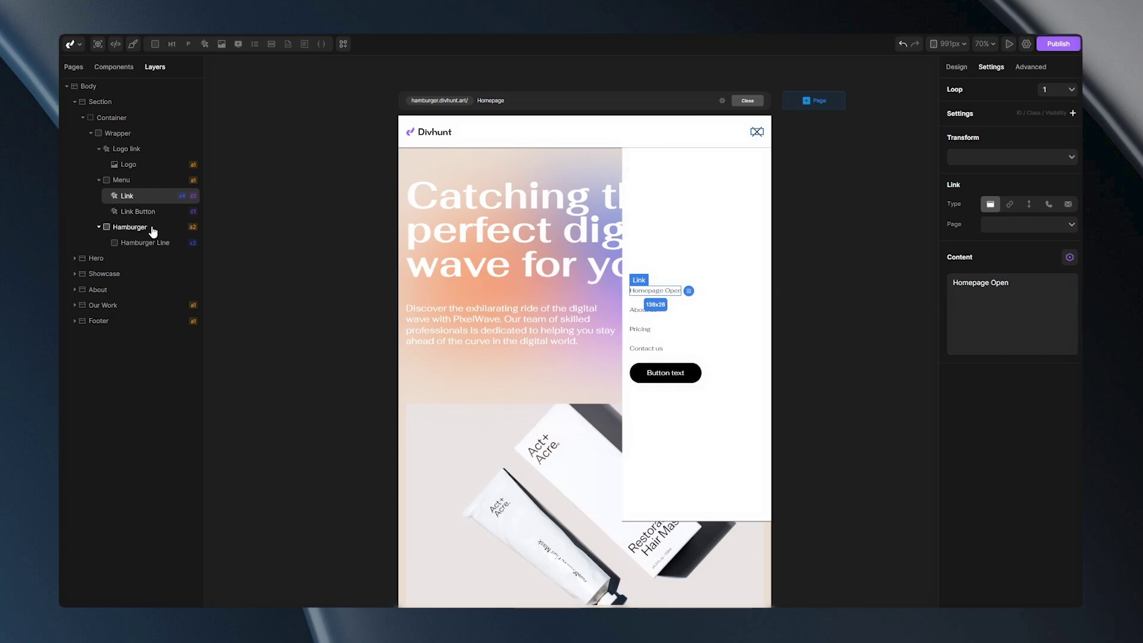
left_click(160, 231)
left_click(956, 135)
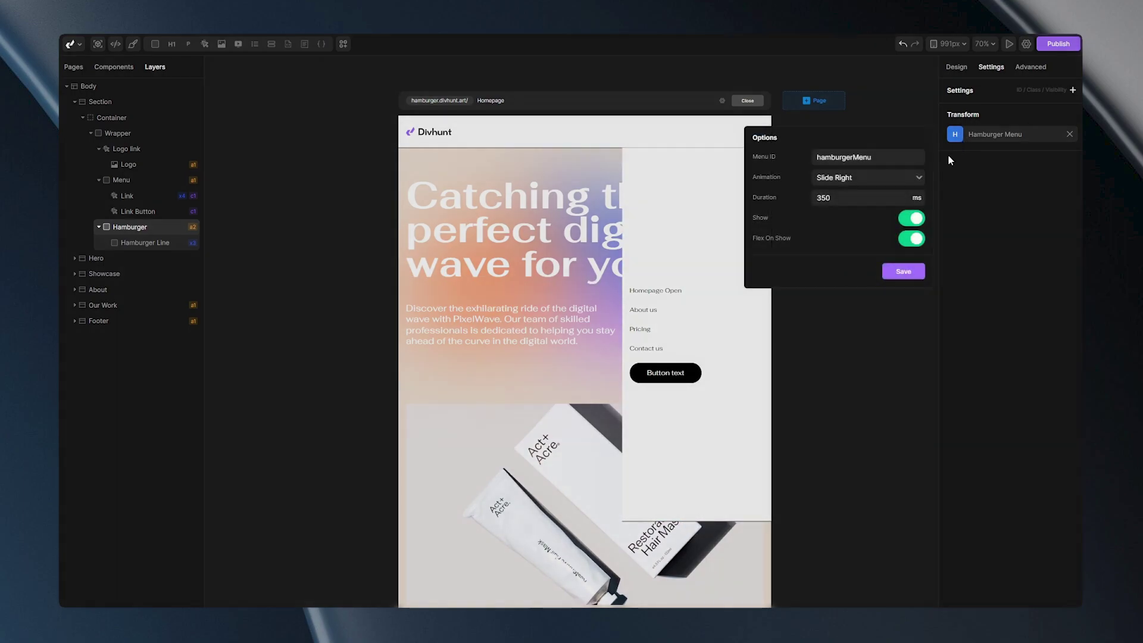
Turn Show off for the menu and save the Hamburger Menu options
left_click(912, 218)
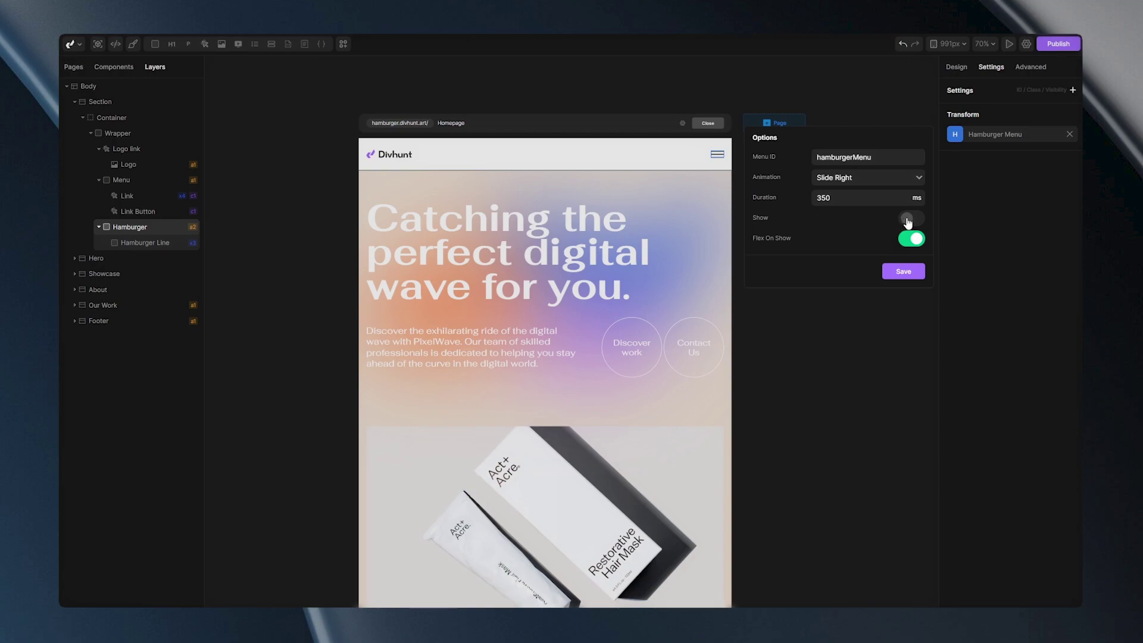
left_click_drag(789, 241, 758, 240)
left_click(904, 271)
Set the Menu element's Display back to flex
left_click(137, 180)
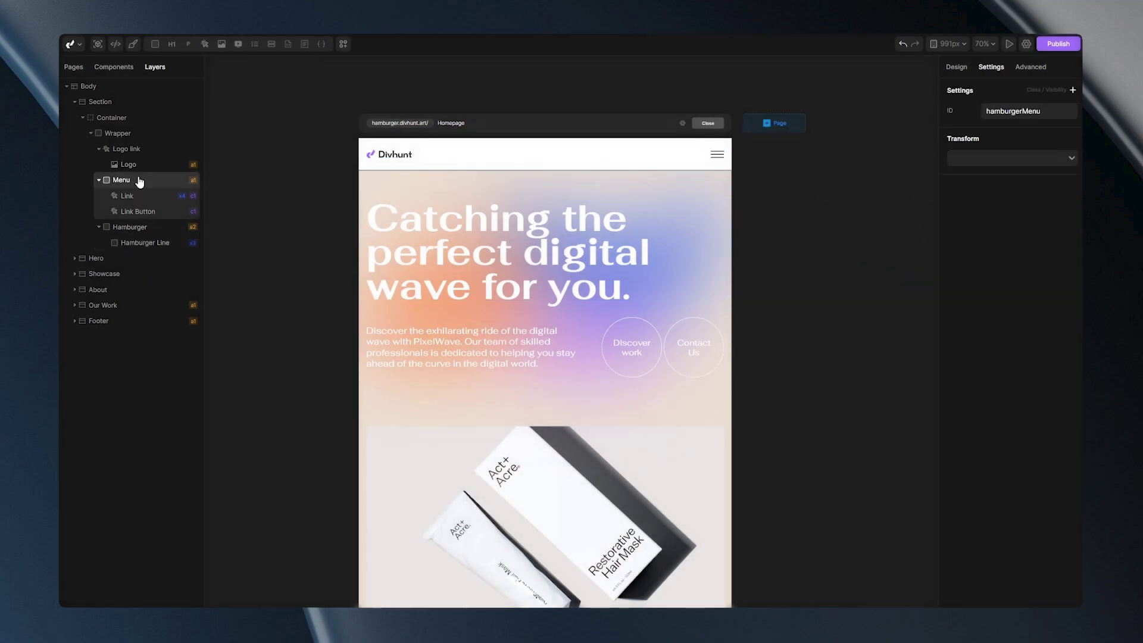
left_click(956, 69)
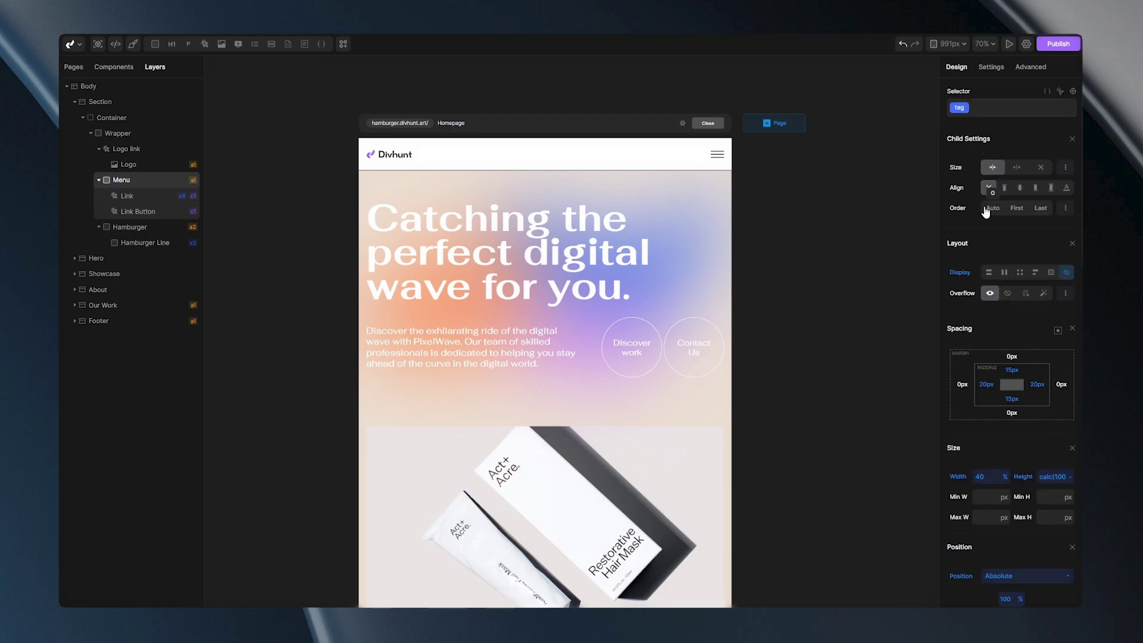
left_click(989, 273)
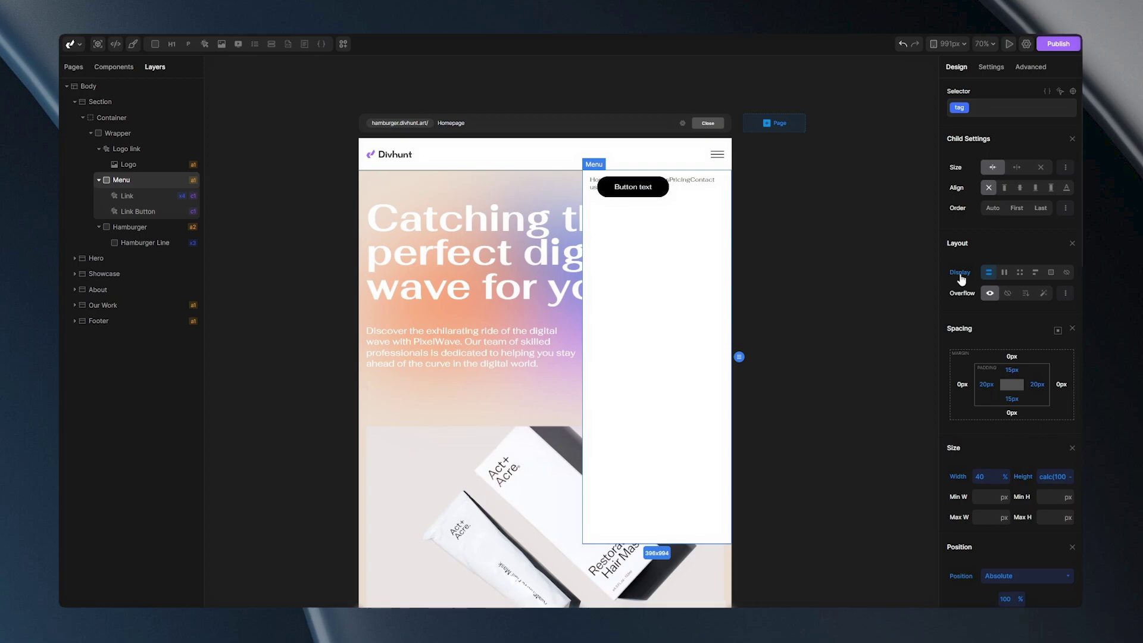
left_click(1006, 274)
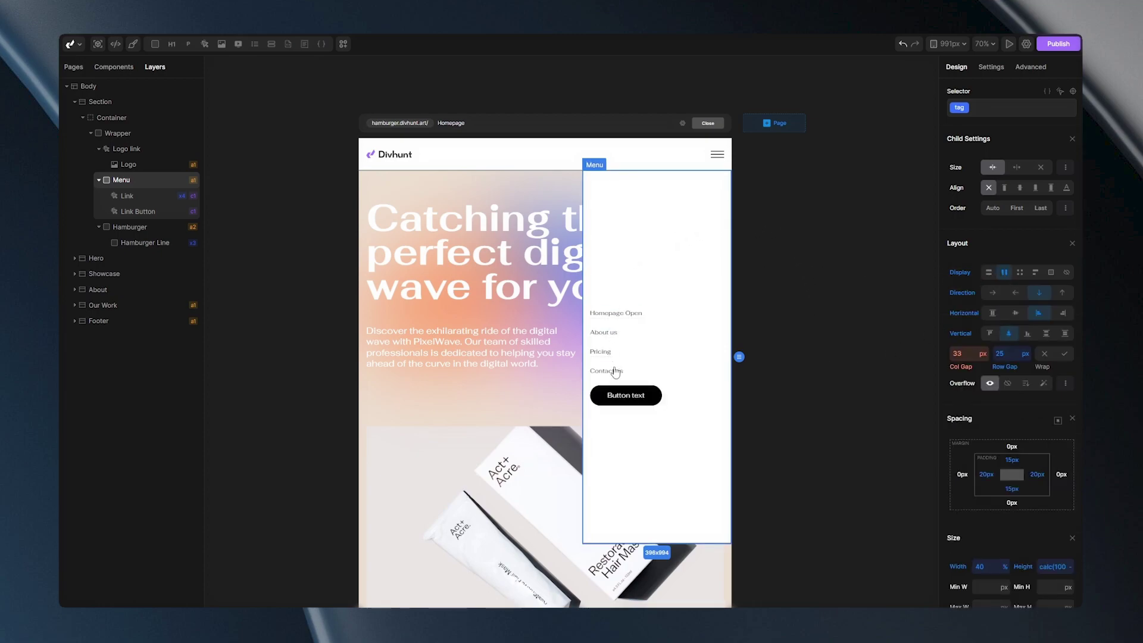
Turn off Flex On Show in the Hamburger Menu options and save
left_click(143, 228)
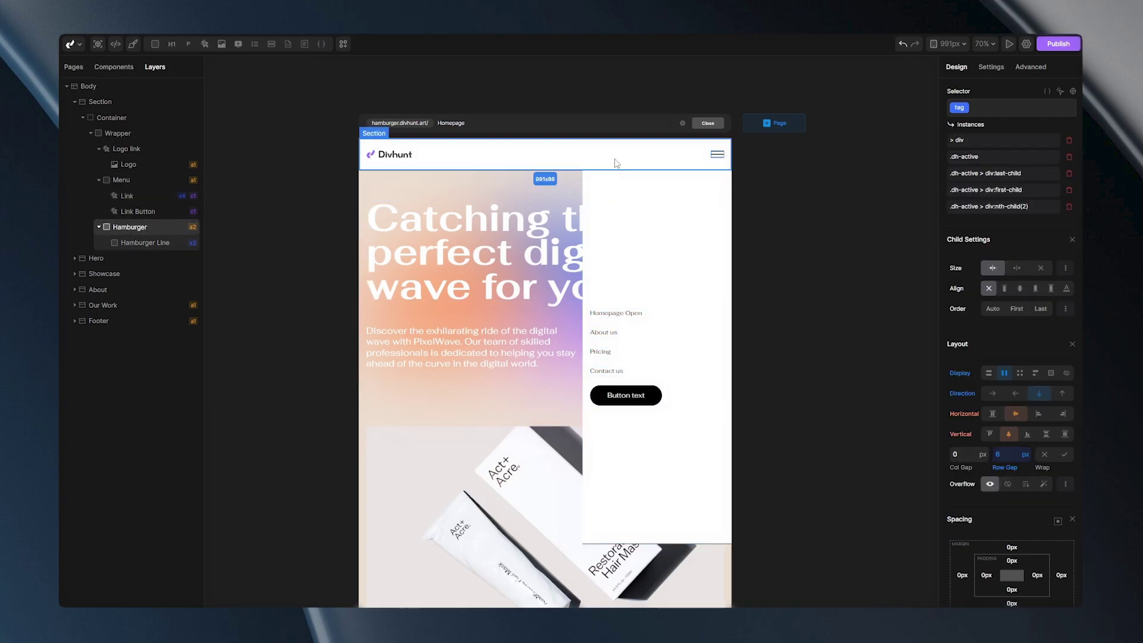
left_click(992, 69)
left_click(973, 142)
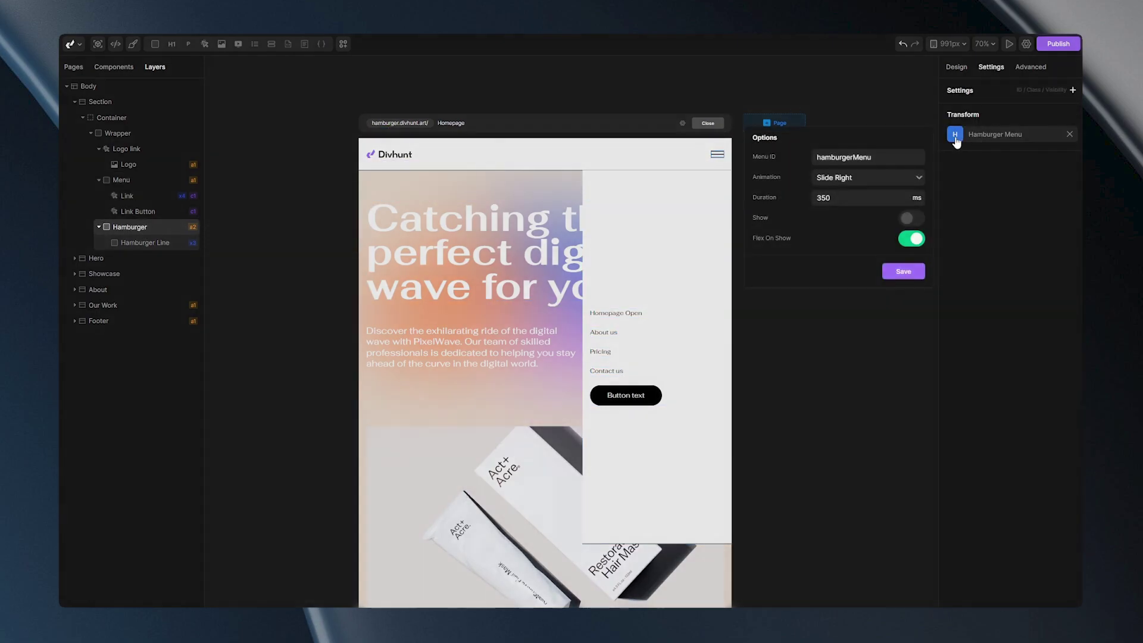
left_click(917, 245)
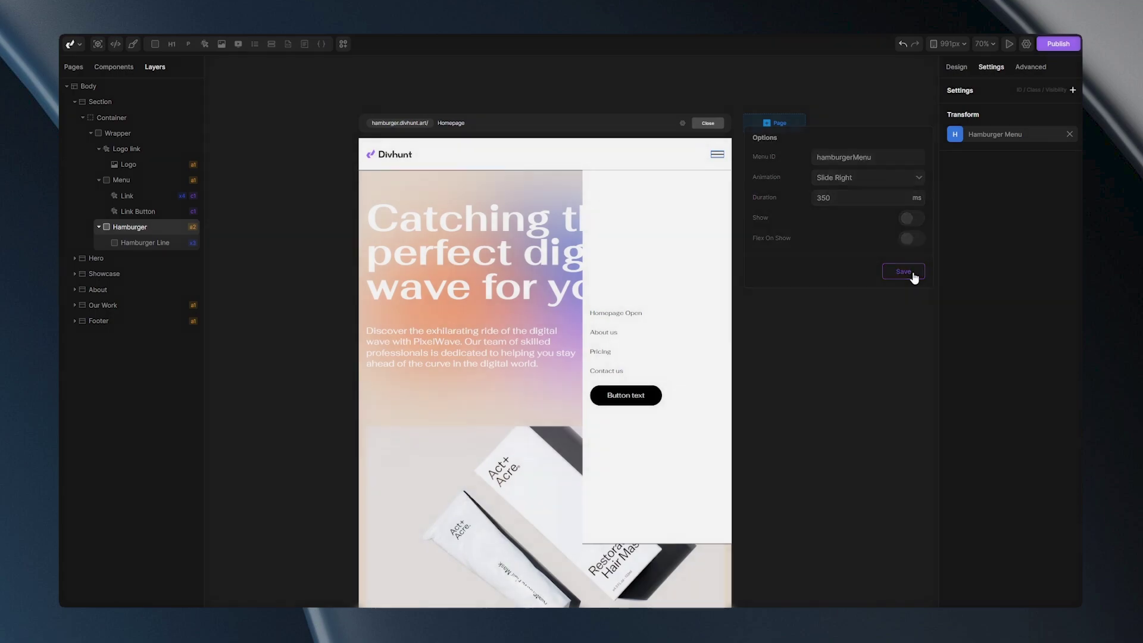
left_click(913, 276)
Hide the Menu panel with Display none and open it from the hamburger in preview
left_click(680, 217)
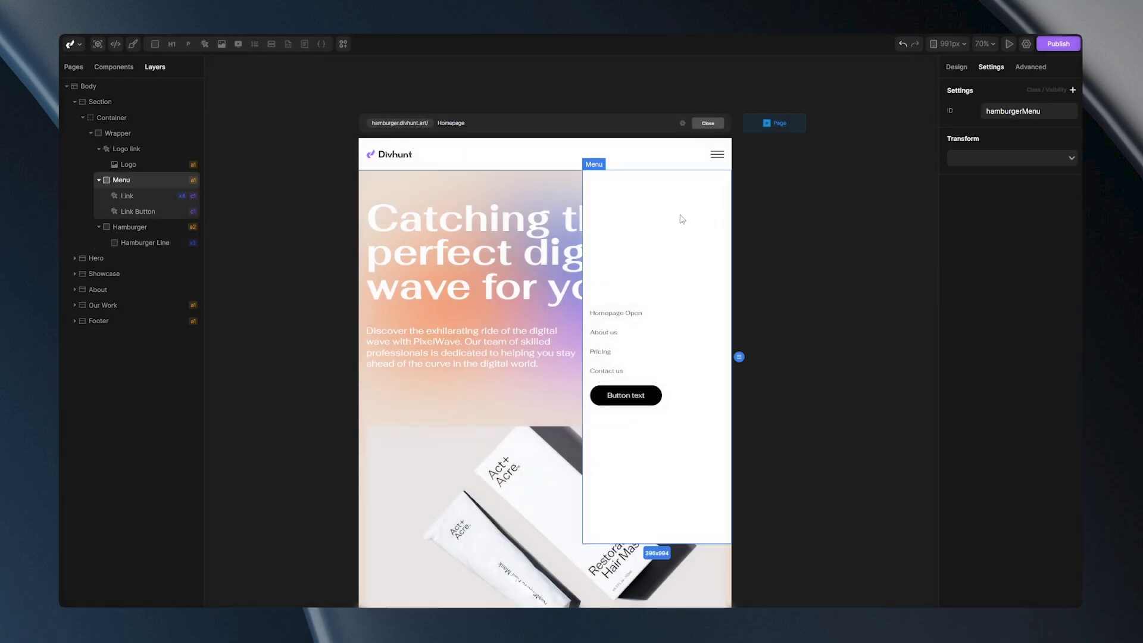
left_click(957, 67)
left_click(1067, 272)
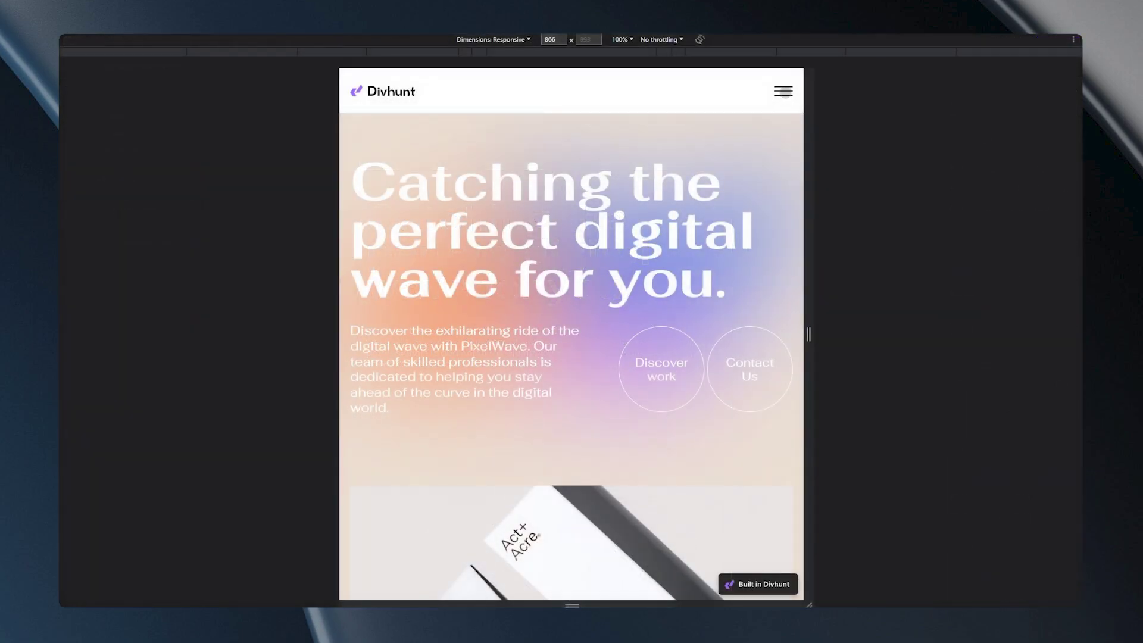
left_click(784, 91)
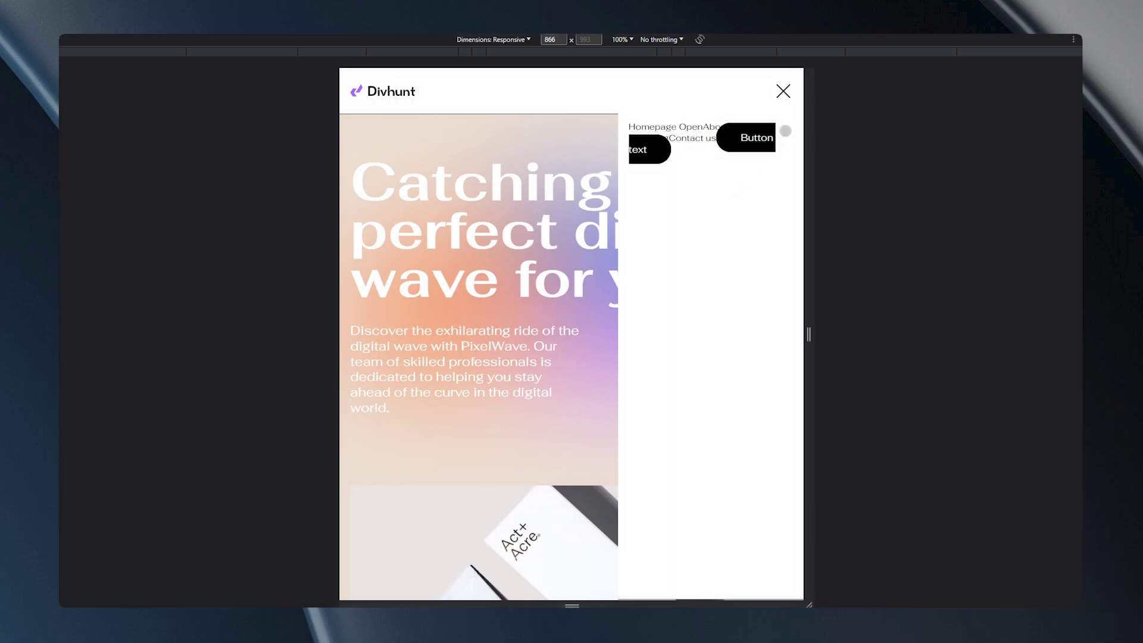
Close the preview menu, then turn Flex On Show back on in Hamburger Menu options and save
left_click(783, 90)
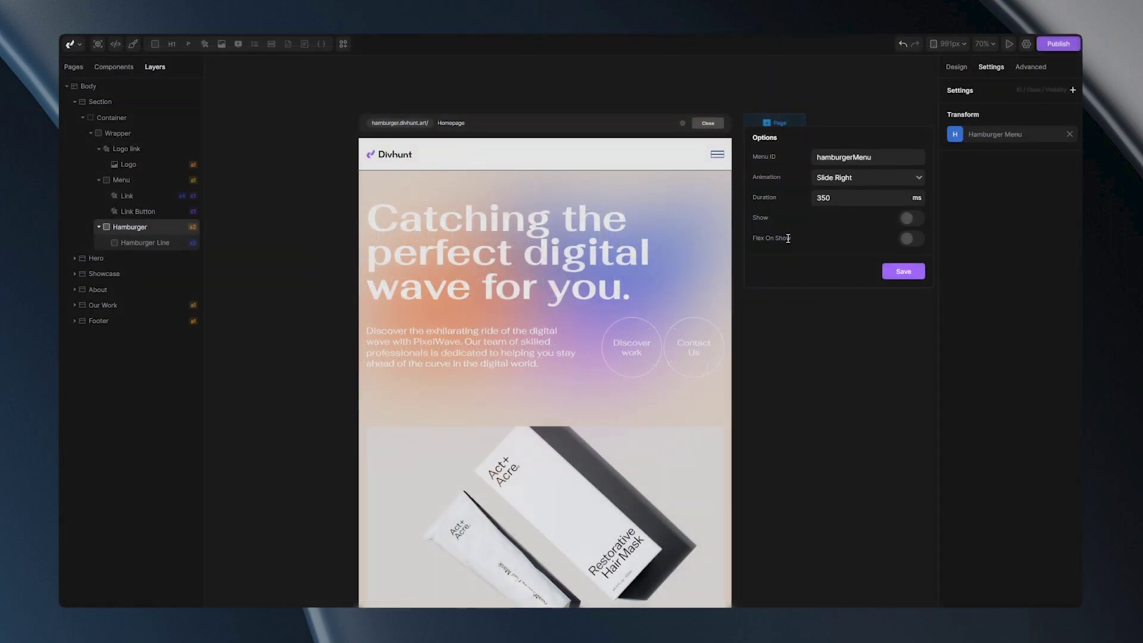
left_click(909, 241)
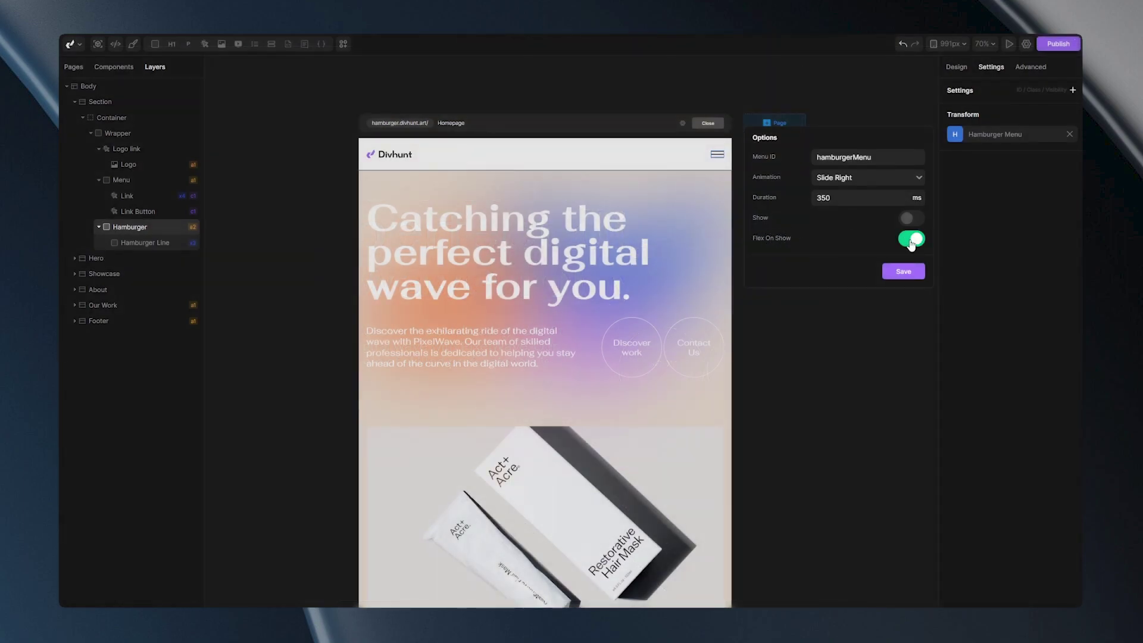
left_click(904, 272)
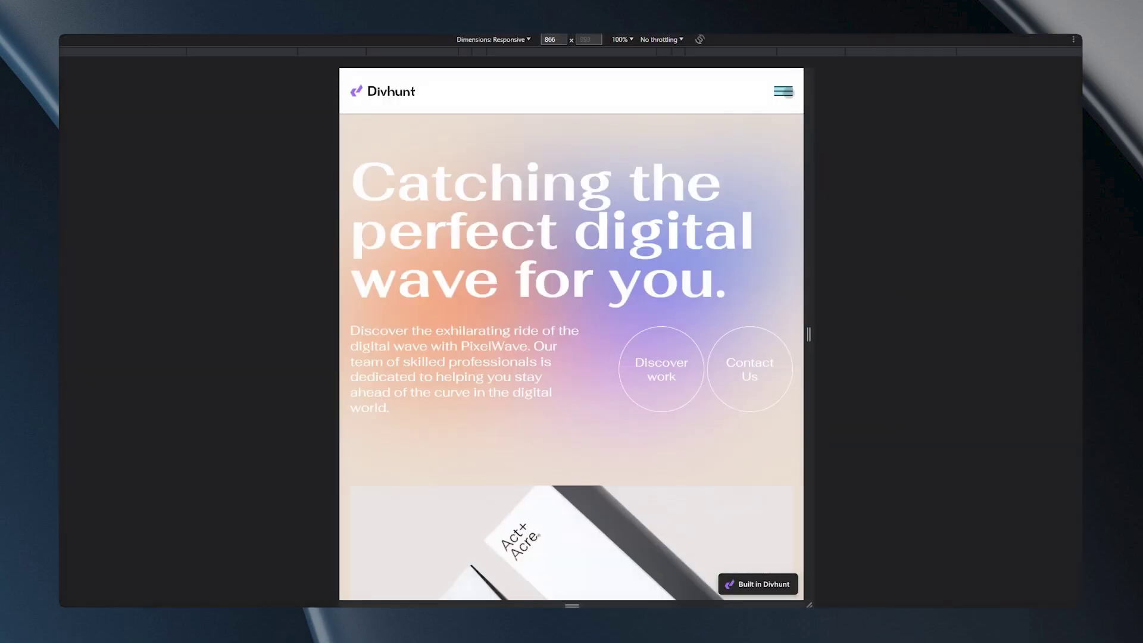
Open and close the side menu from the hamburger three times to confirm it works, then deselect
left_click(783, 100)
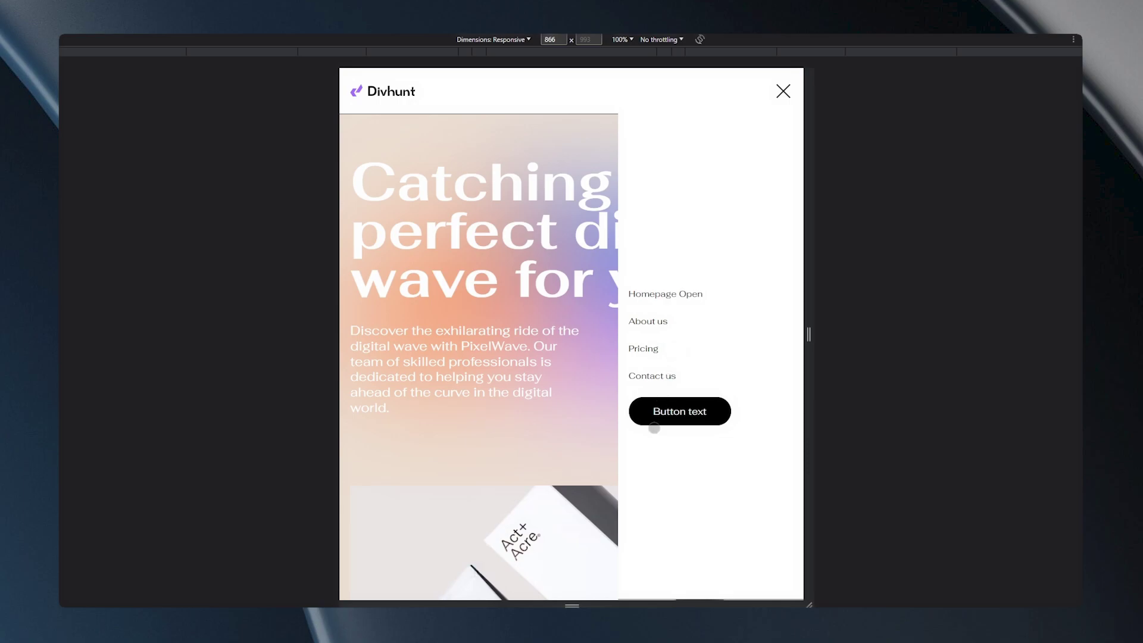
left_click(770, 239)
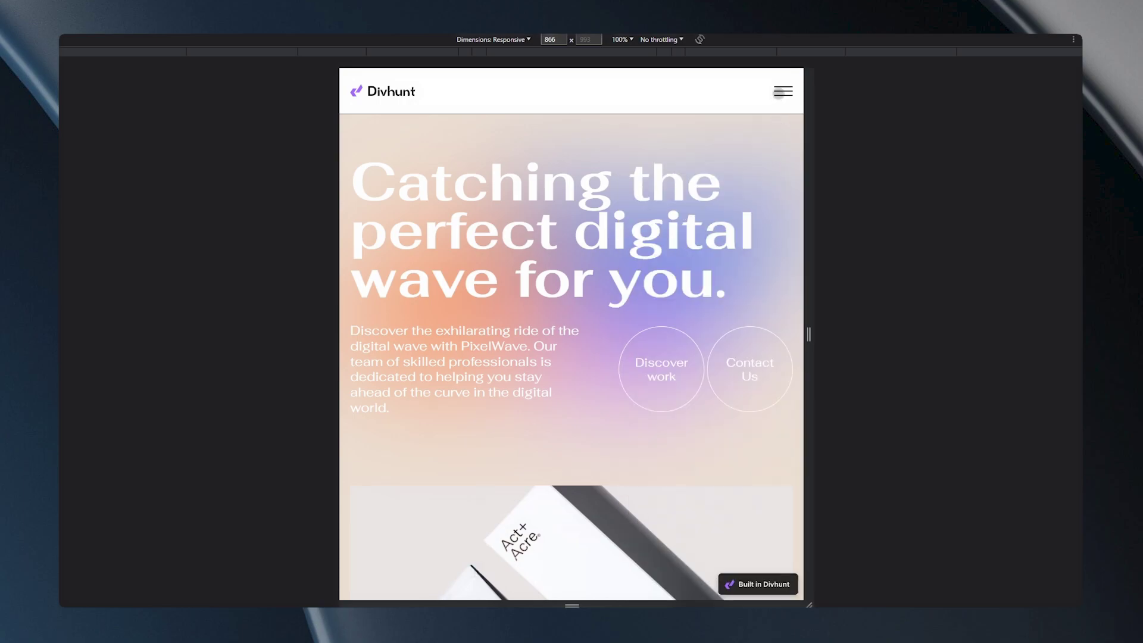
left_click(779, 92)
left_click(781, 91)
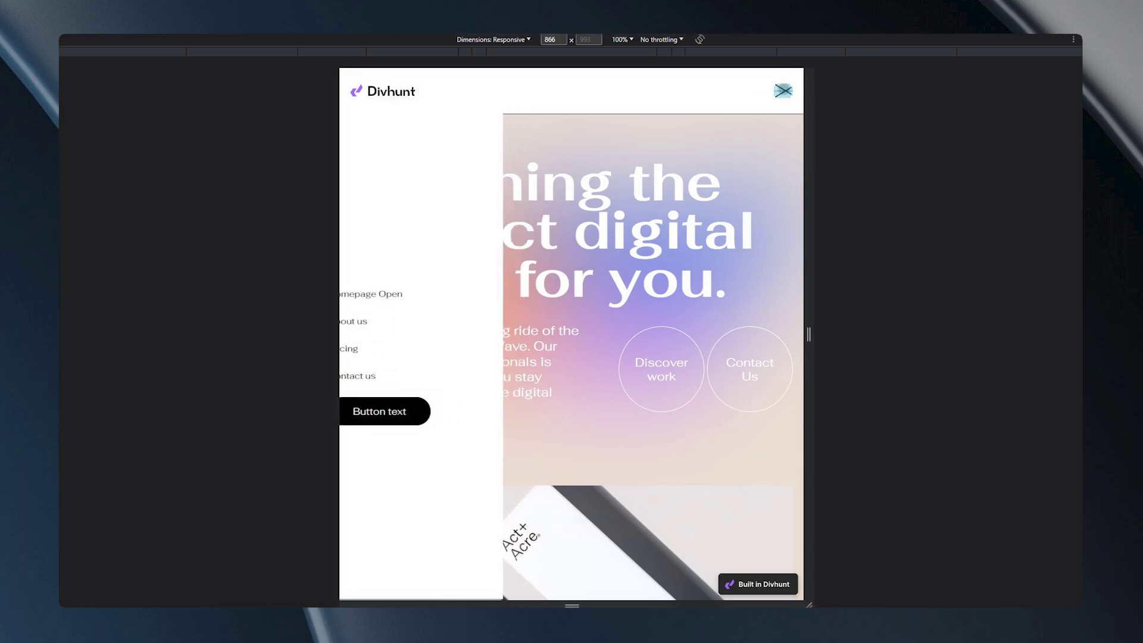
left_click(782, 91)
left_click(781, 91)
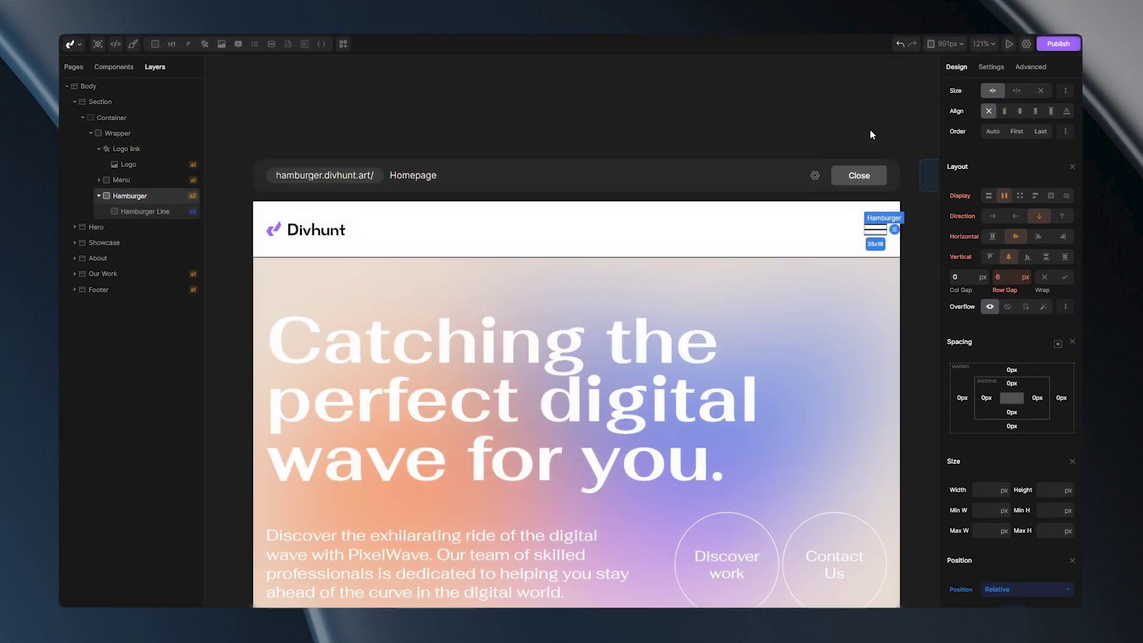
left_click(867, 133)
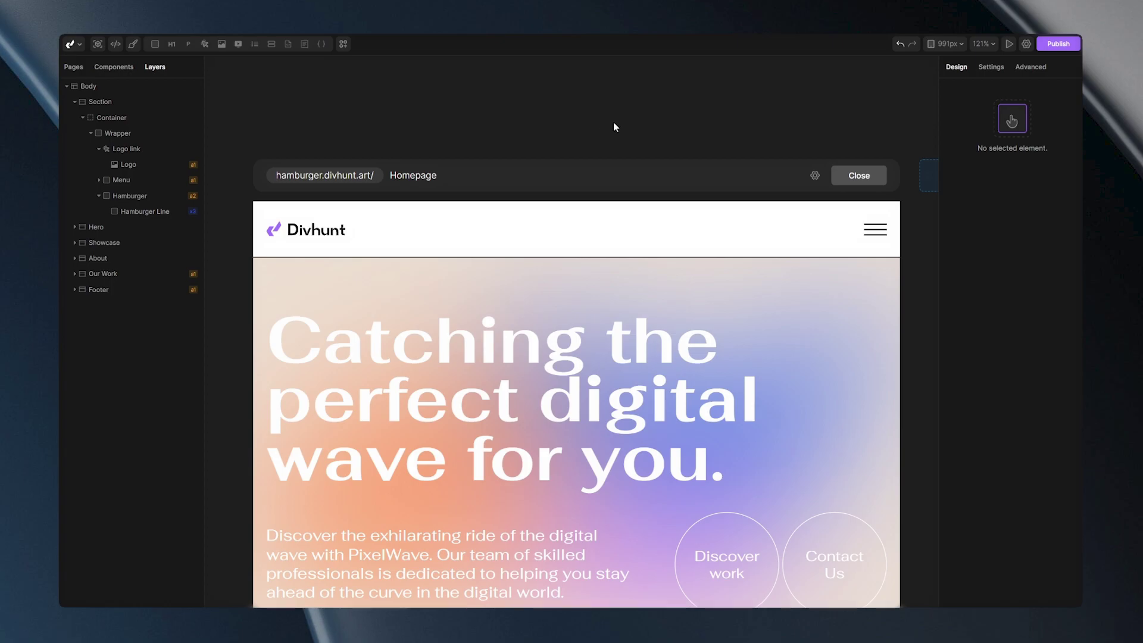
Select the Hamburger layer, zoom in to inspect its line styles, then zoom back to 121%
left_click(140, 195)
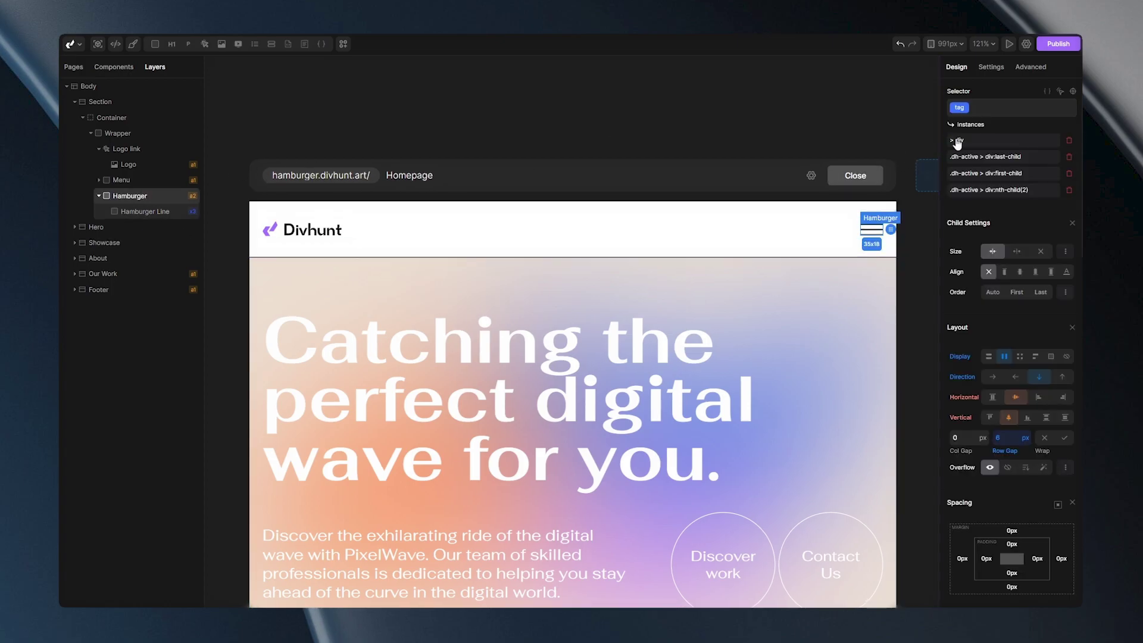
scroll(887, 239, "up", 5)
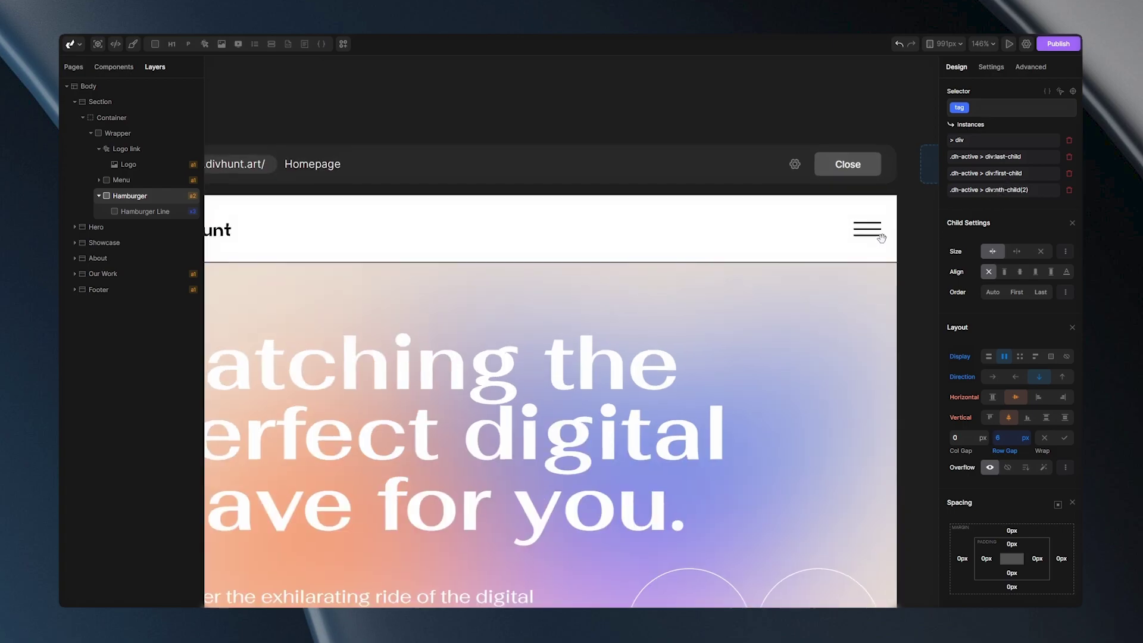
left_click_drag(741, 315, 700, 324)
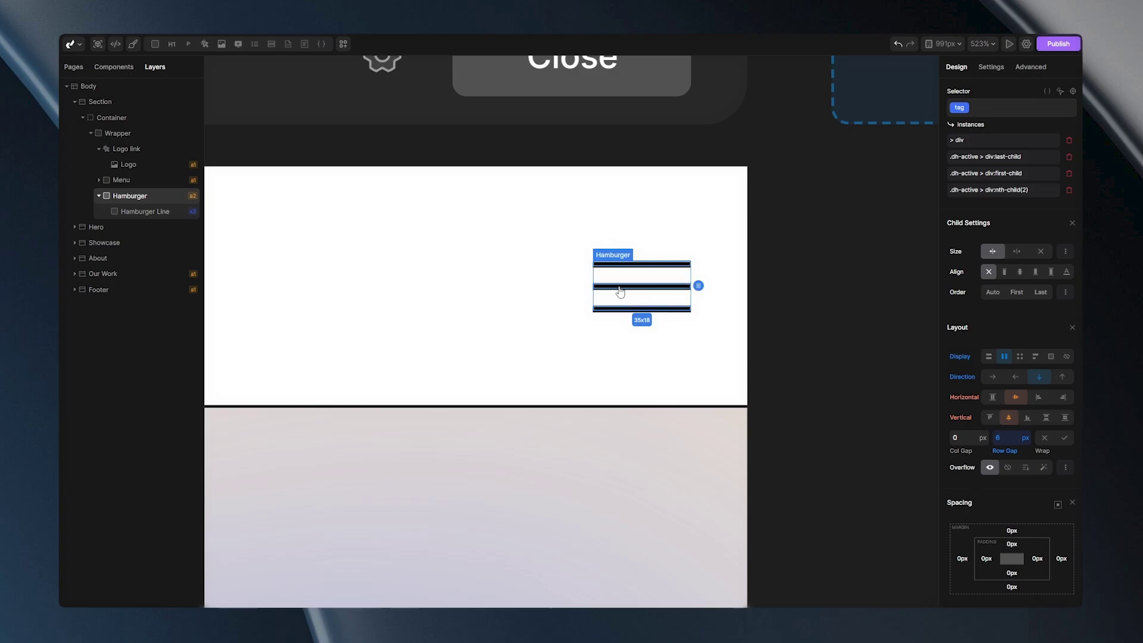
scroll(600, 316, "down", 5)
scroll(600, 315, "down", 4)
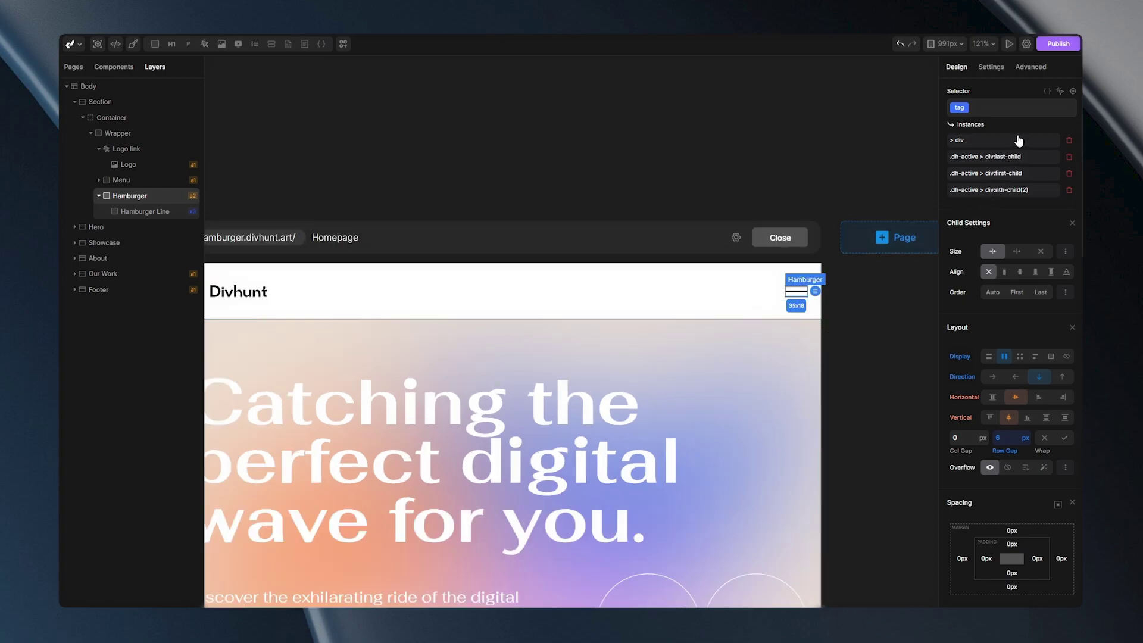
Give the '.dh-active > div:first-child' line a red rgba(255,0,0,1) background and save it
left_click(1009, 180)
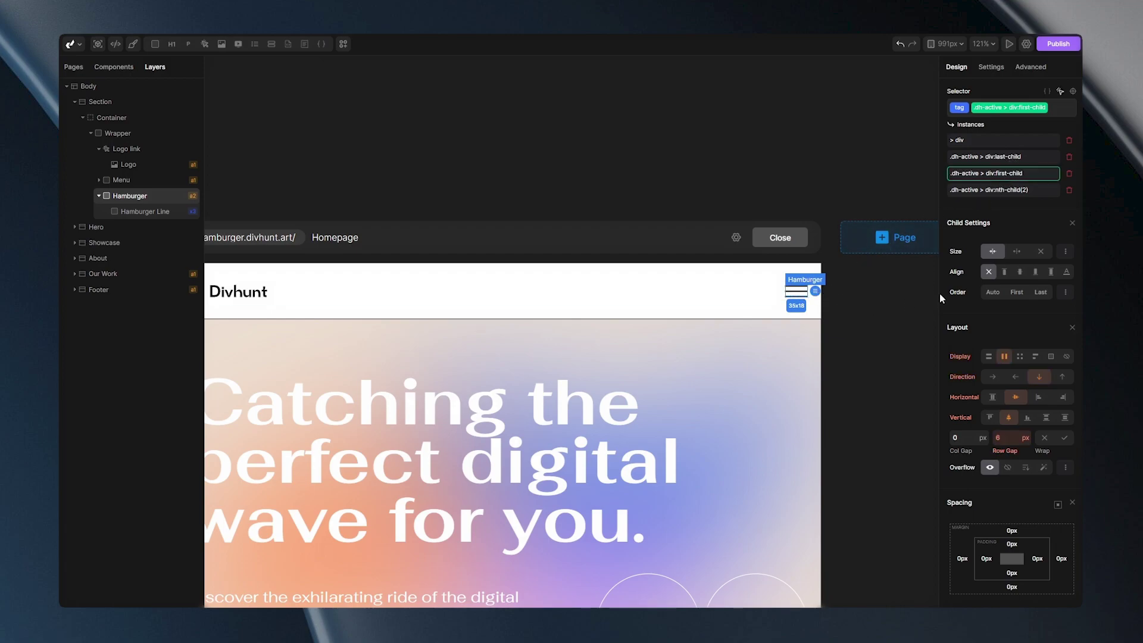
scroll(1003, 345, "down", 8)
scroll(1006, 441, "down", 7)
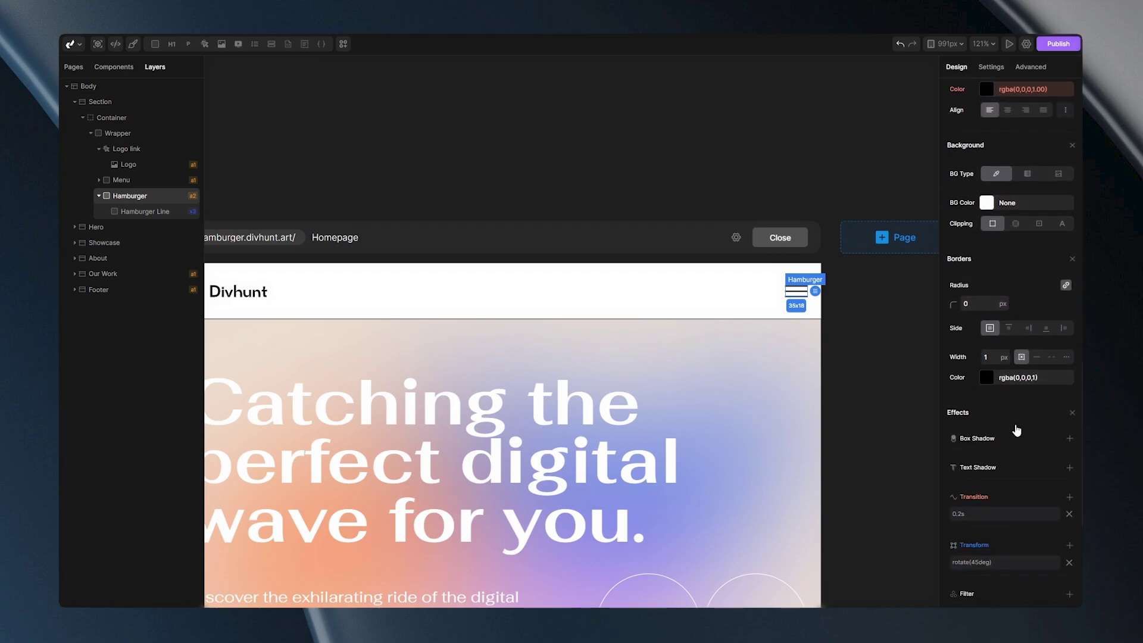
scroll(1017, 430, "up", 1)
left_click(986, 256)
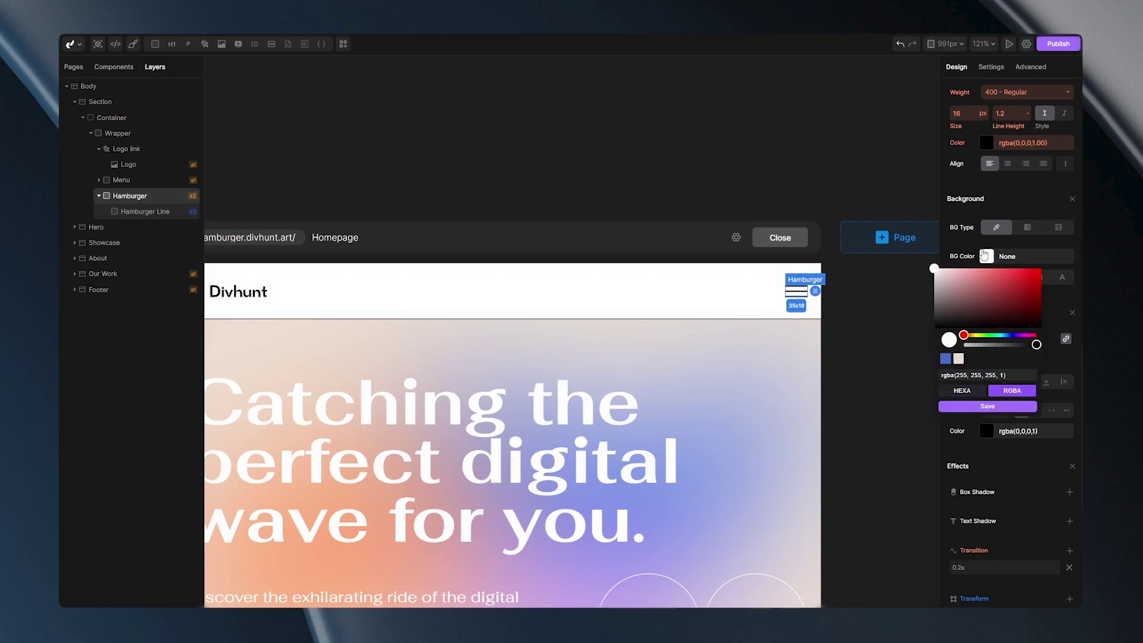
left_click_drag(970, 290, 934, 298)
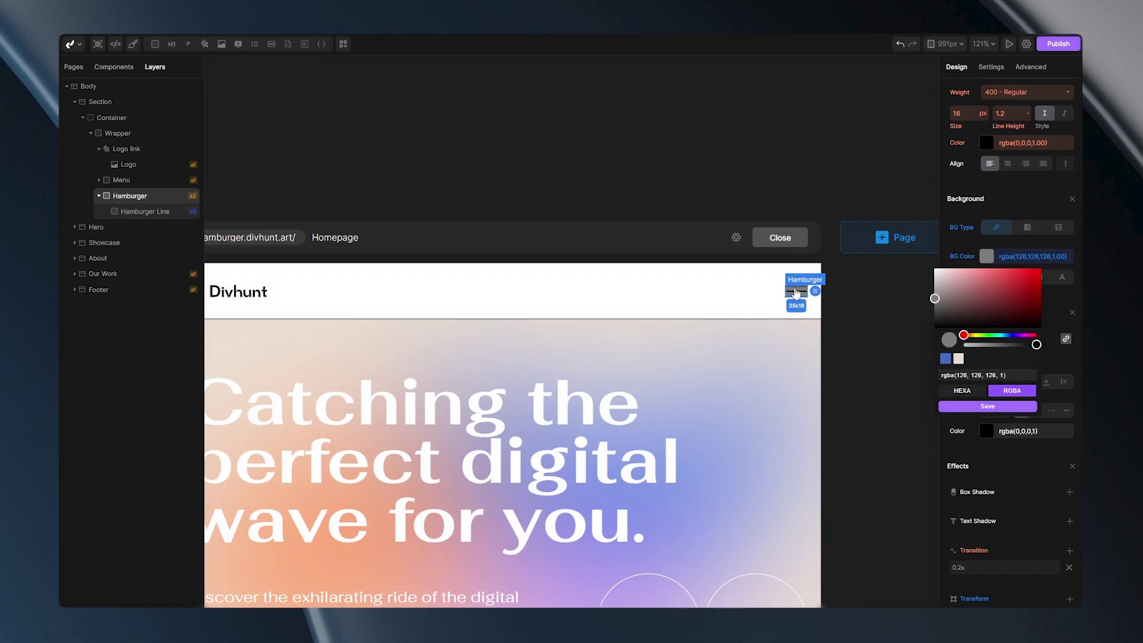
left_click_drag(933, 299, 1054, 271)
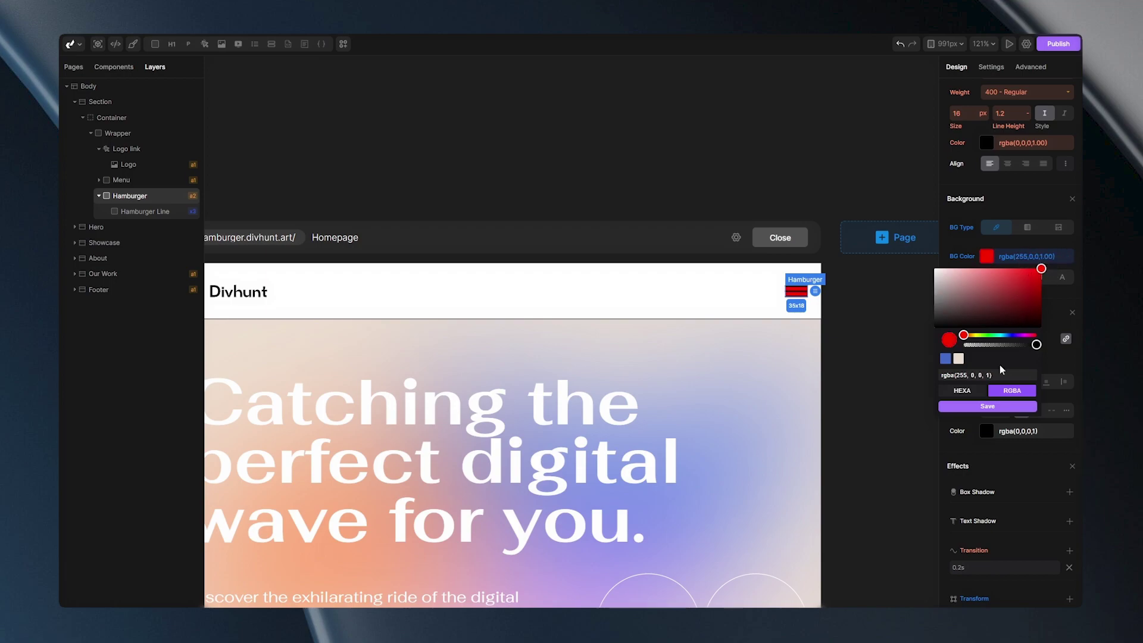
left_click(988, 406)
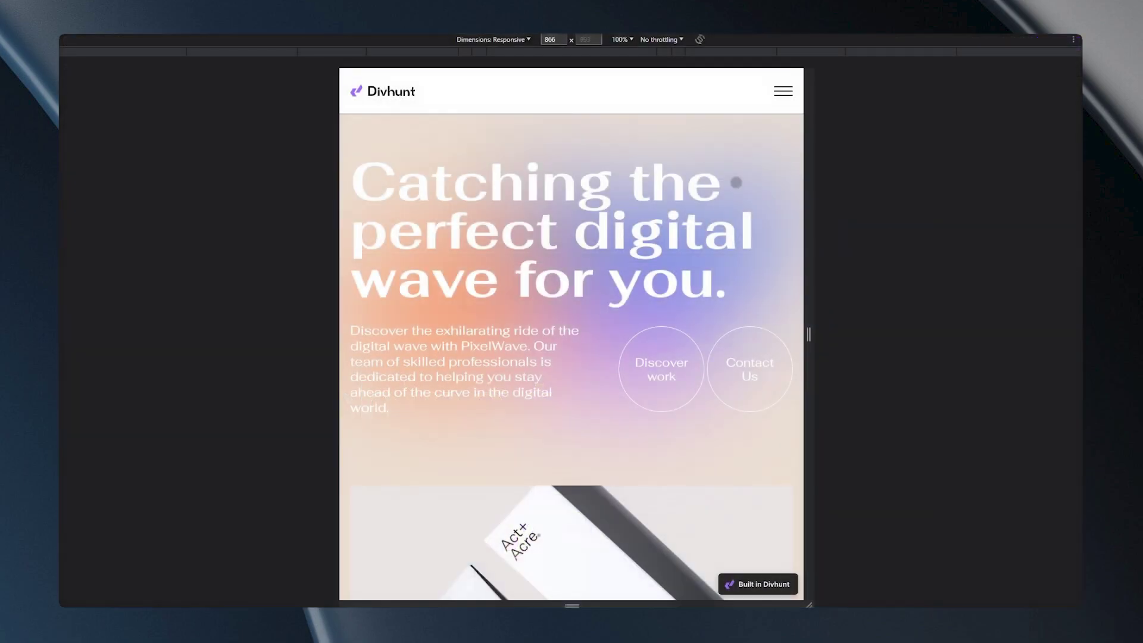
Open and close the menu twice in the preview to see the X icon's red first line
left_click(785, 92)
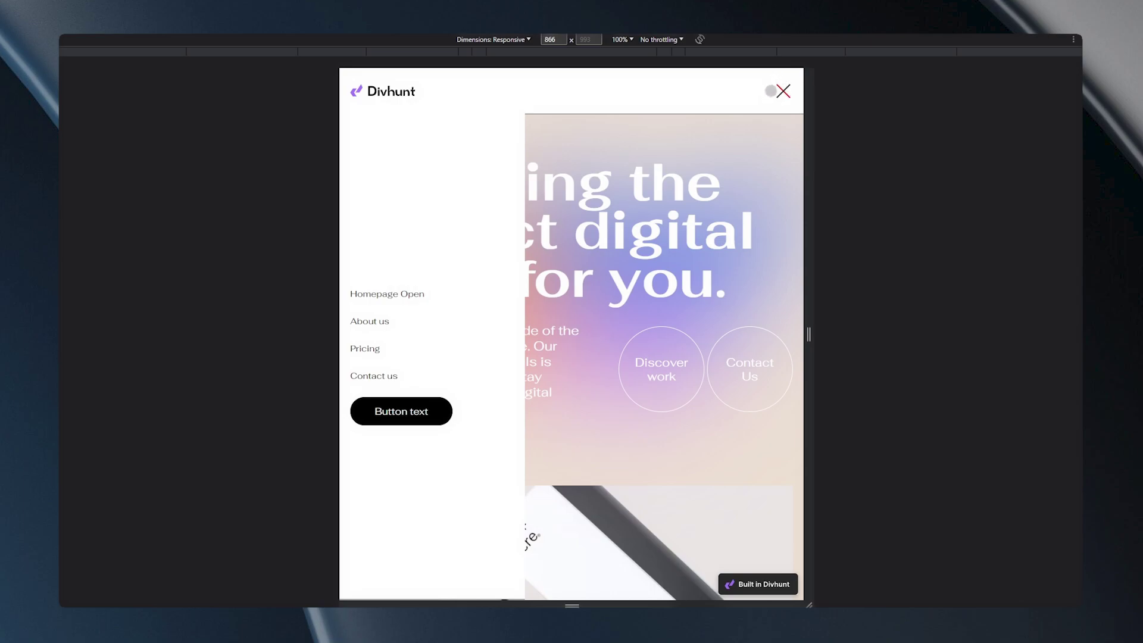
left_click(780, 92)
left_click(782, 92)
left_click(783, 93)
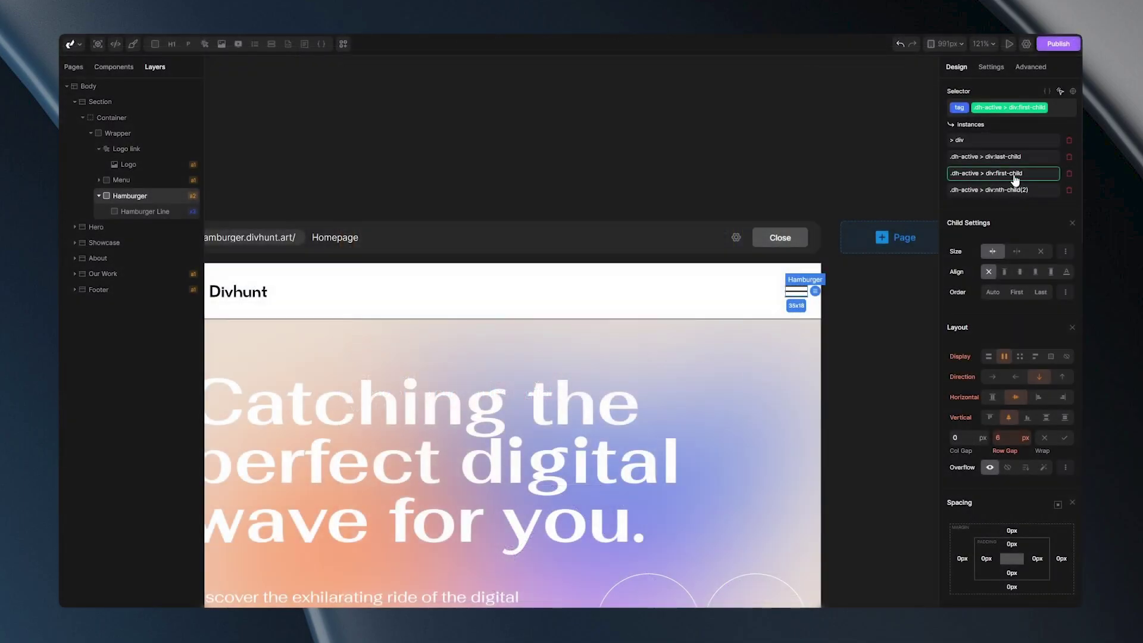
scroll(1017, 313, "down", 4)
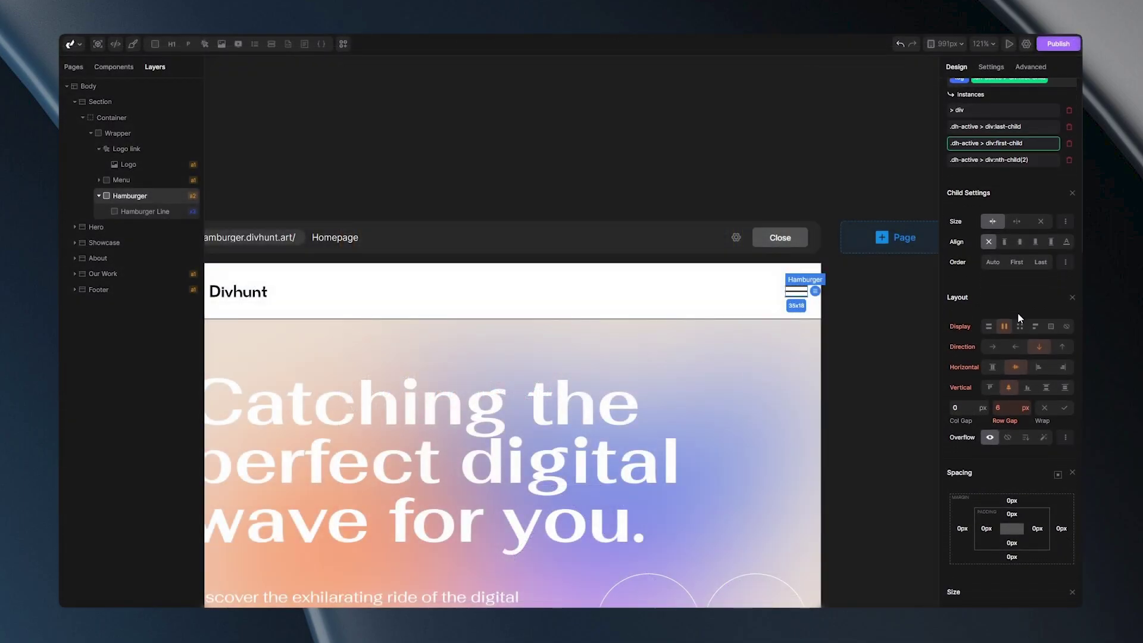
scroll(1017, 319, "down", 12)
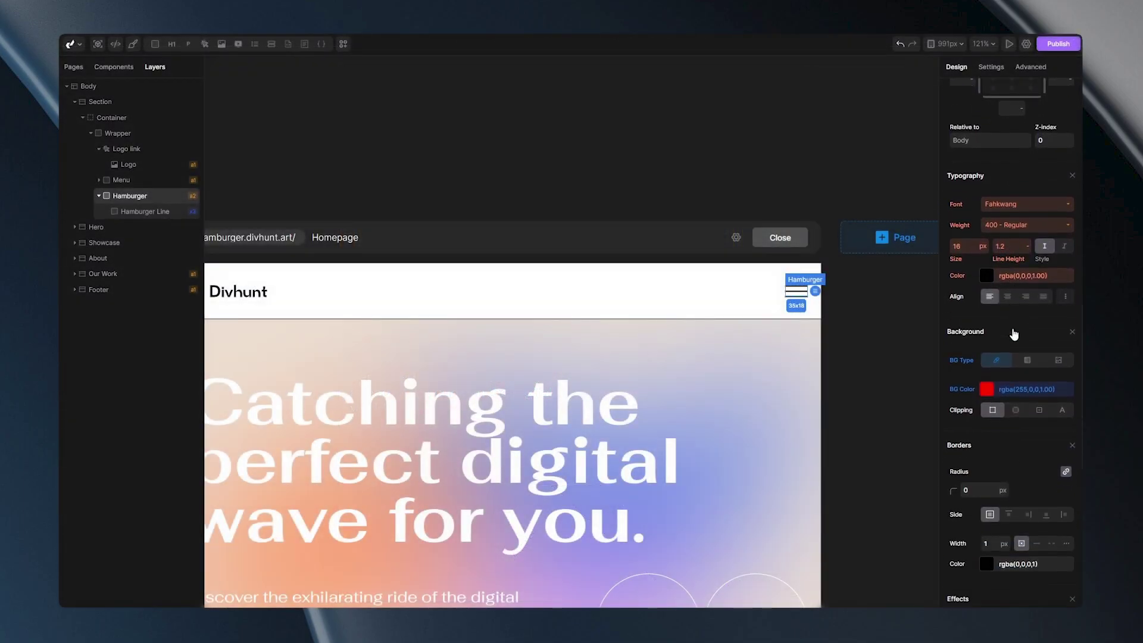
scroll(1016, 341, "down", 2)
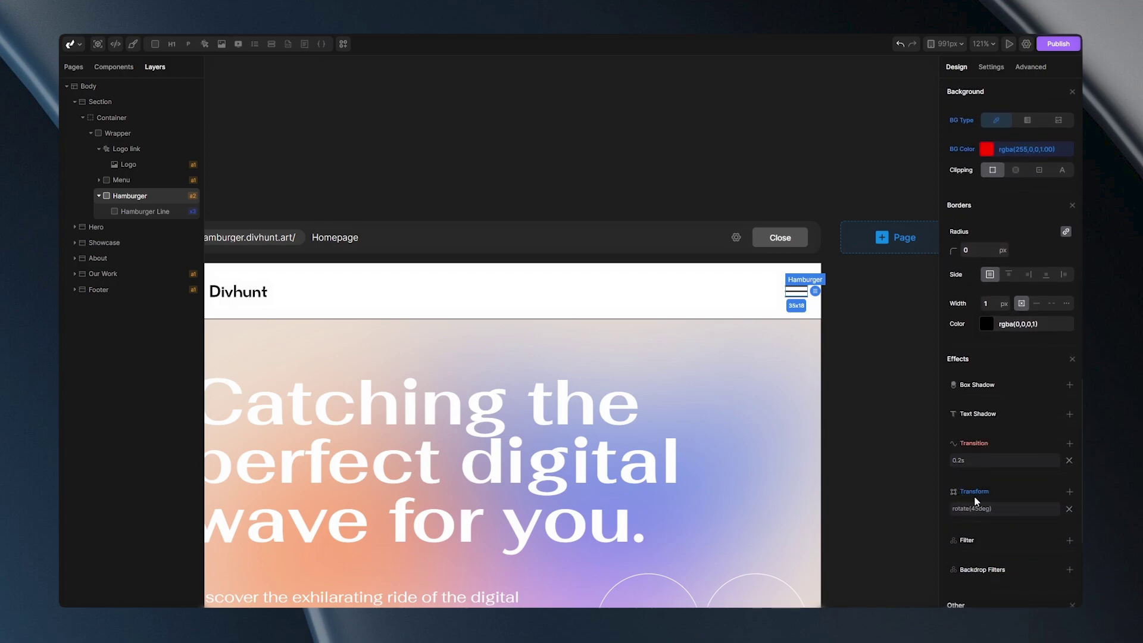
scroll(1024, 494, "down", 2)
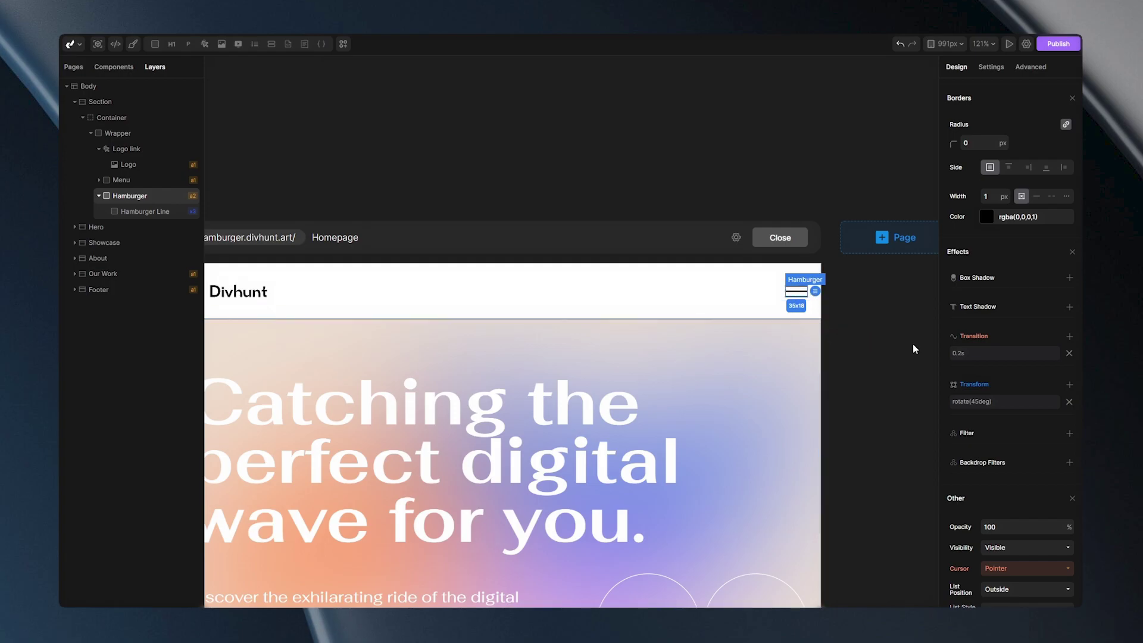
scroll(1027, 383, "up", 2)
scroll(1027, 387, "up", 7)
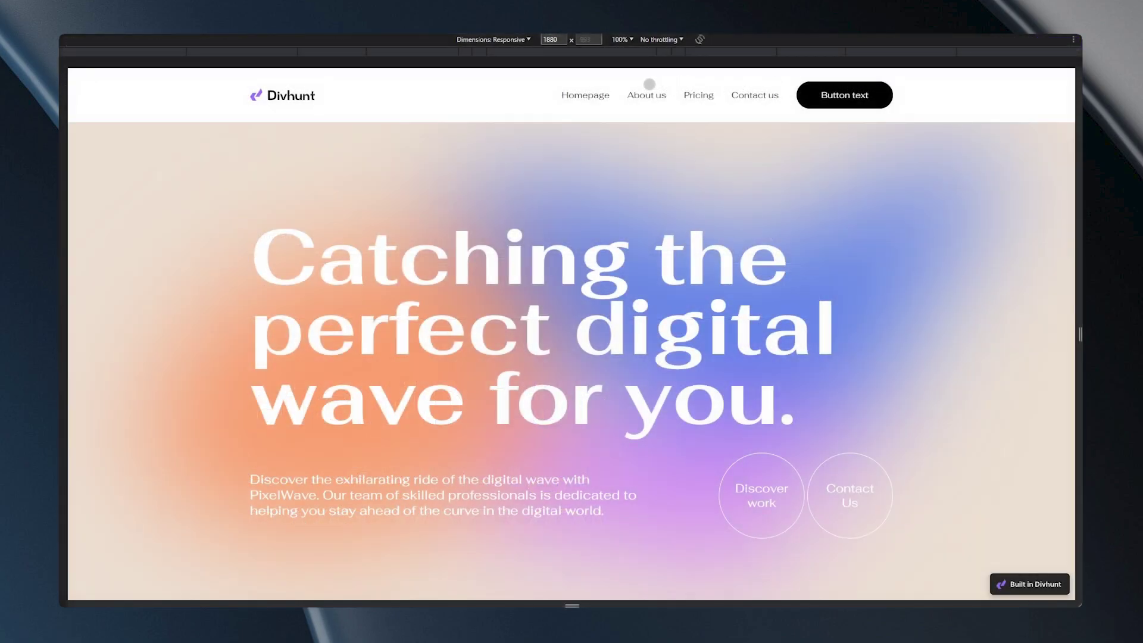
Narrow the preview to 956 px and check that the hamburger menu opens and closes
scroll(851, 235, "down", 7)
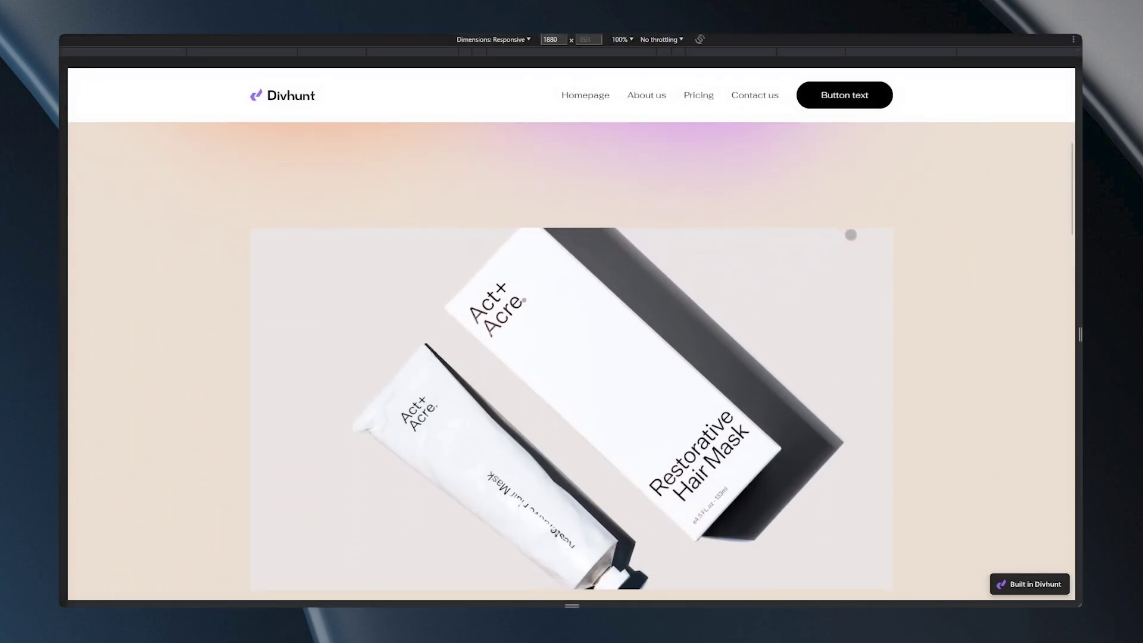
scroll(851, 235, "down", 6)
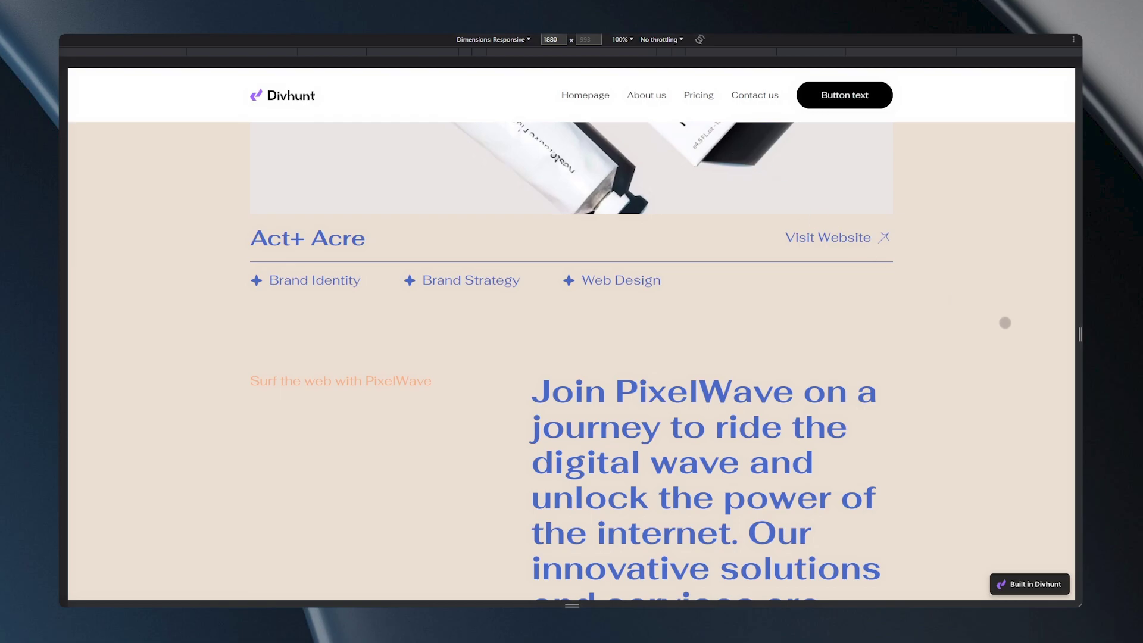
left_click_drag(1080, 310, 833, 309)
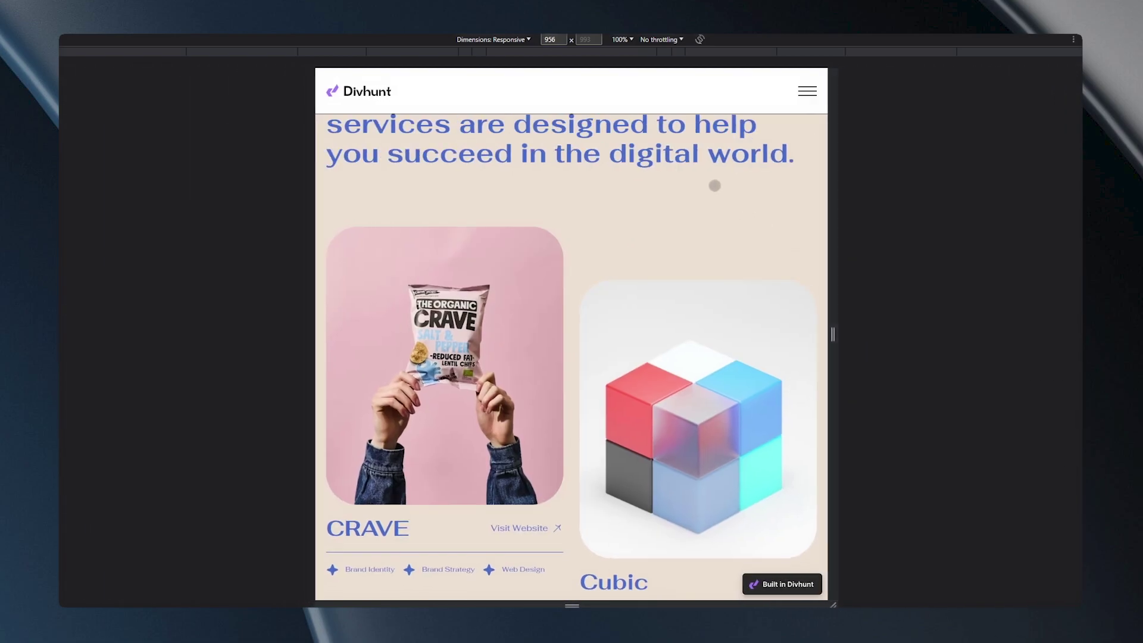
left_click(802, 91)
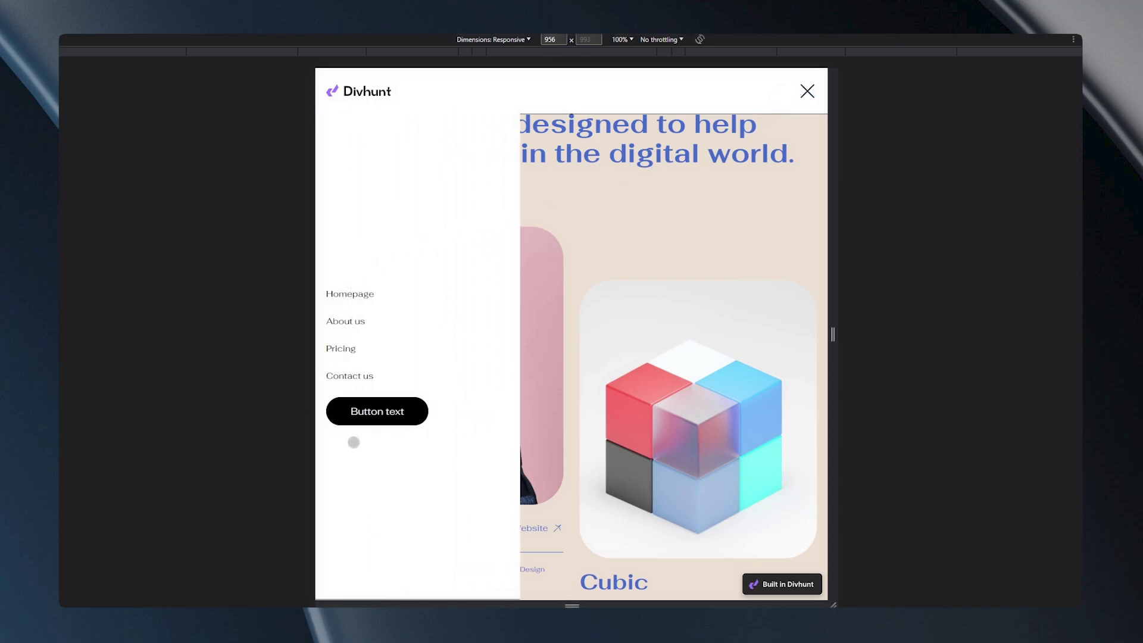
left_click(804, 91)
left_click_drag(806, 110, 789, 175)
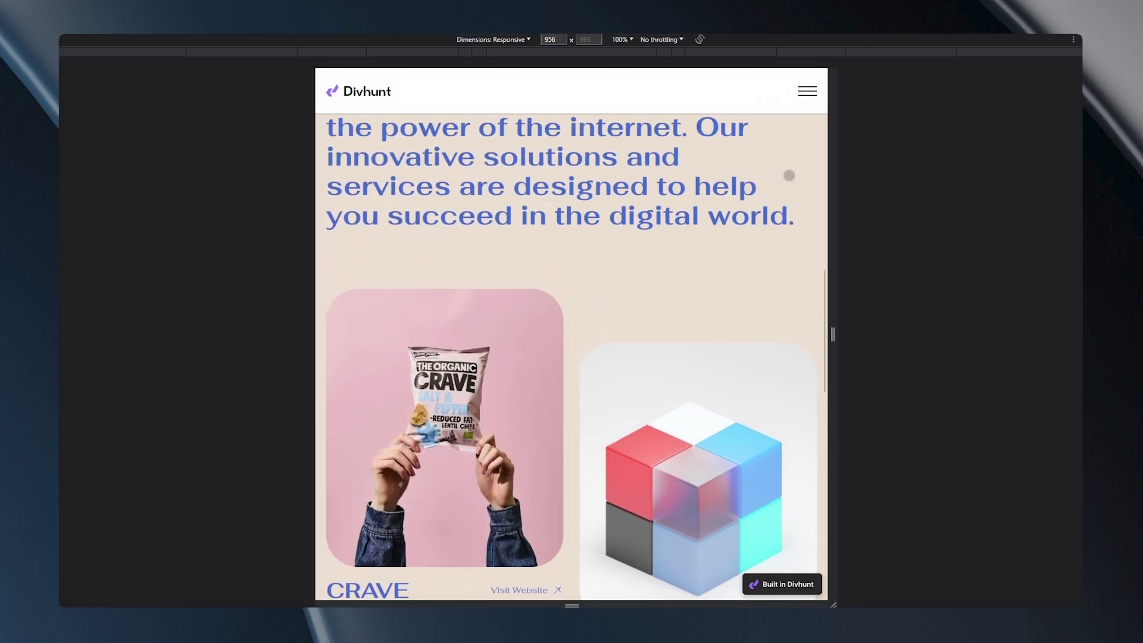
scroll(789, 175, "up", 10)
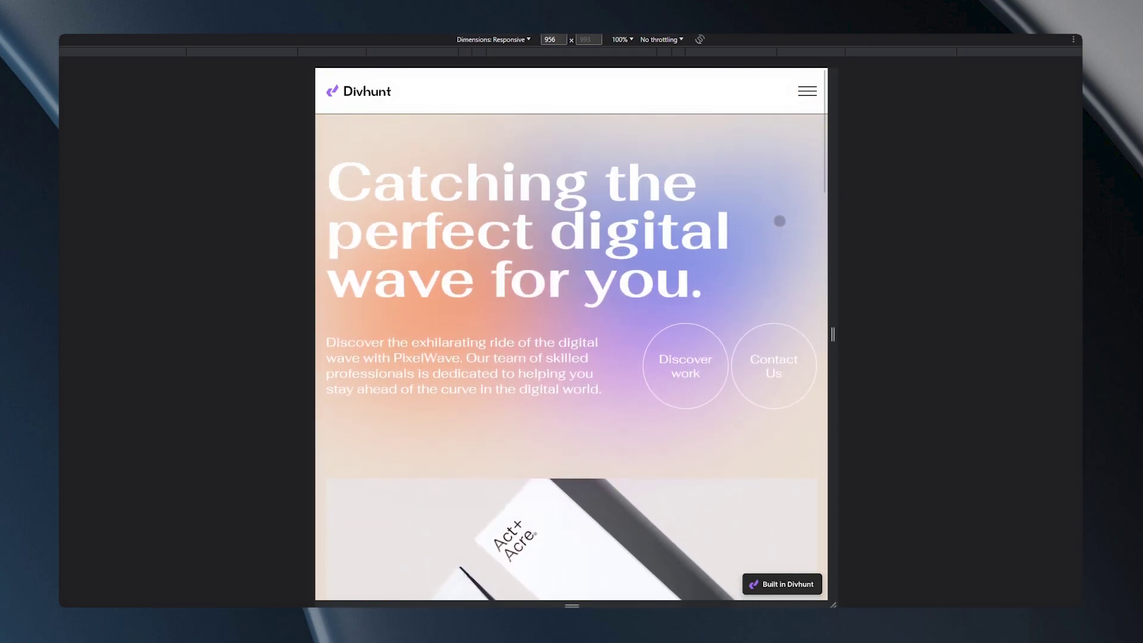